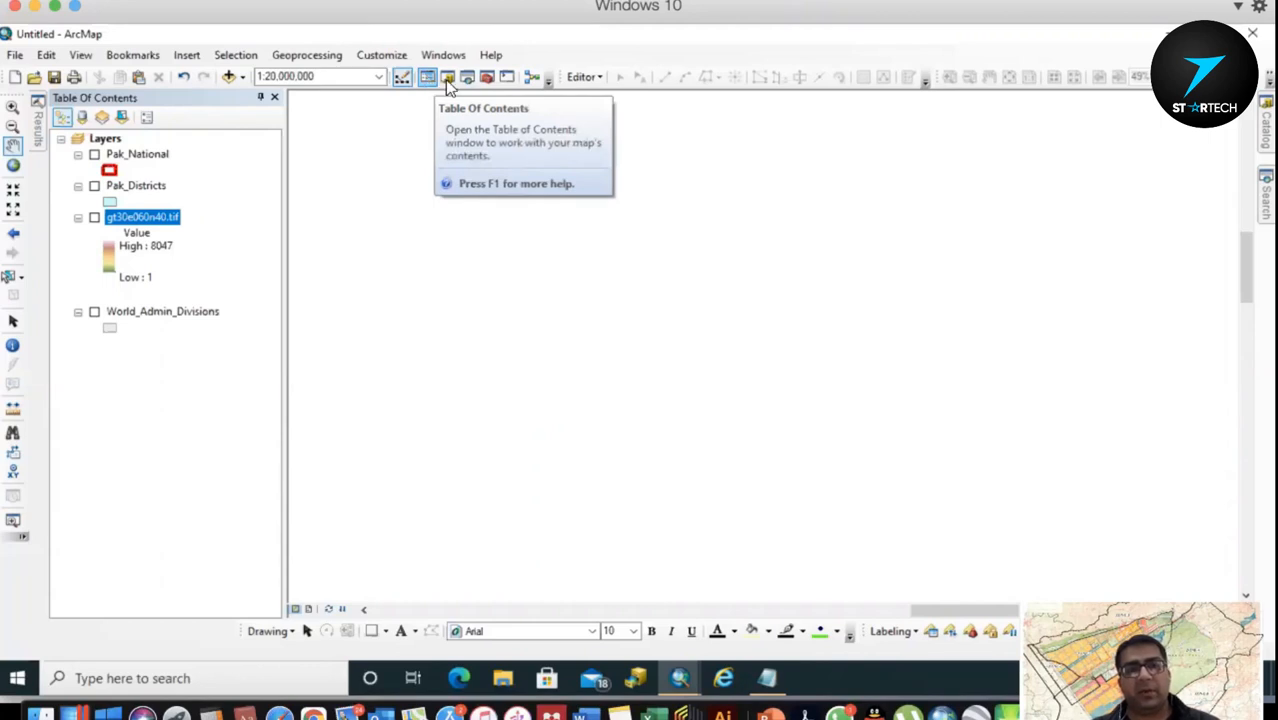
Open a new empty model in ModelBuilder and place its window over the upper part of the map area.
click(507, 84)
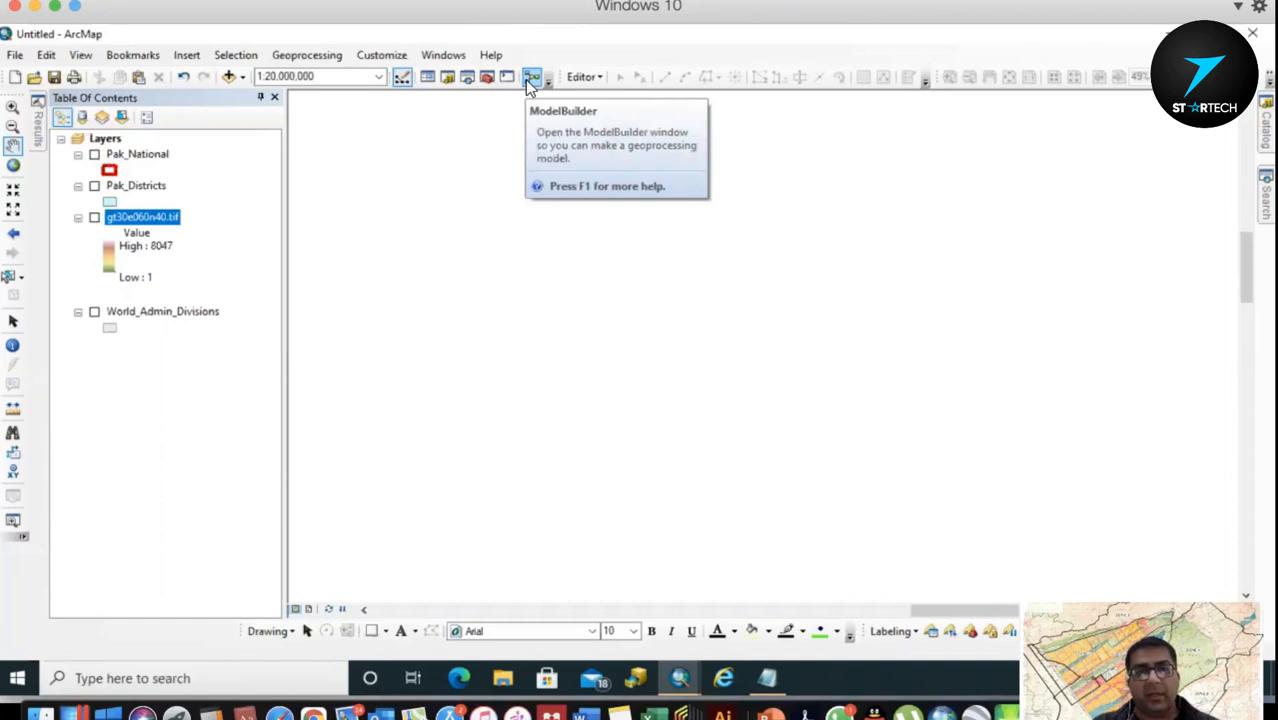
click(527, 80)
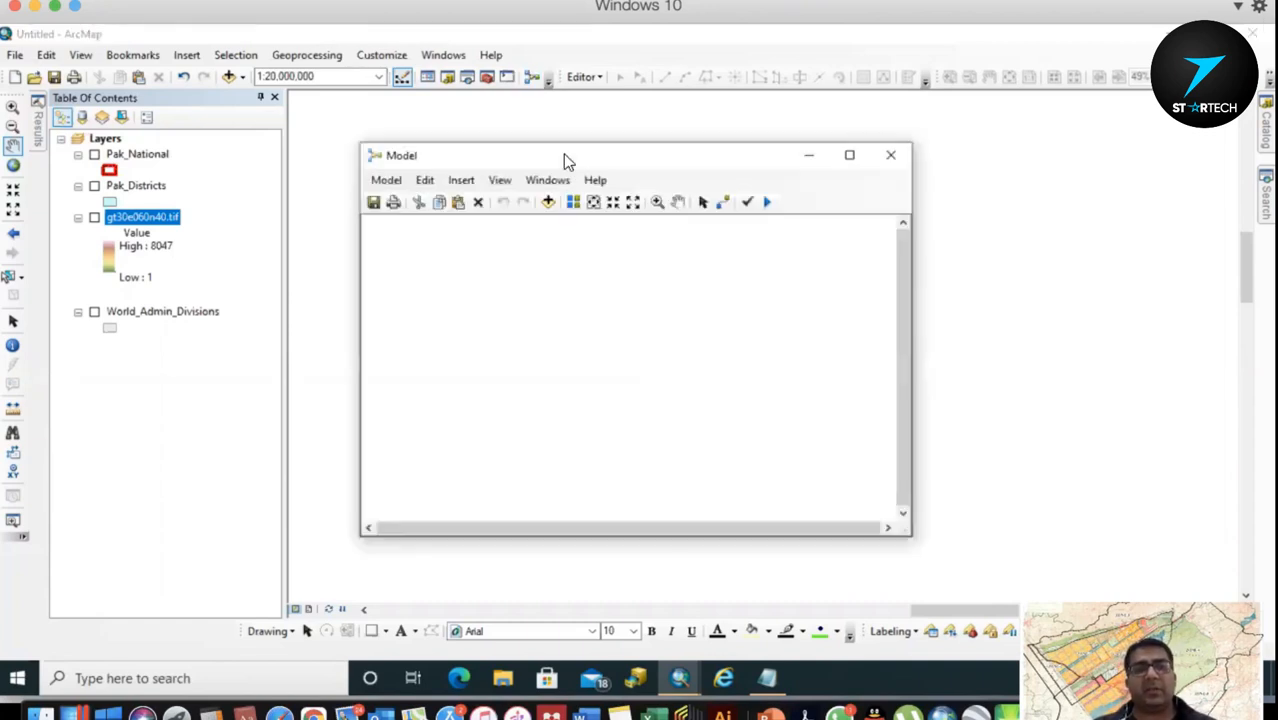
drag(563, 153, 543, 109)
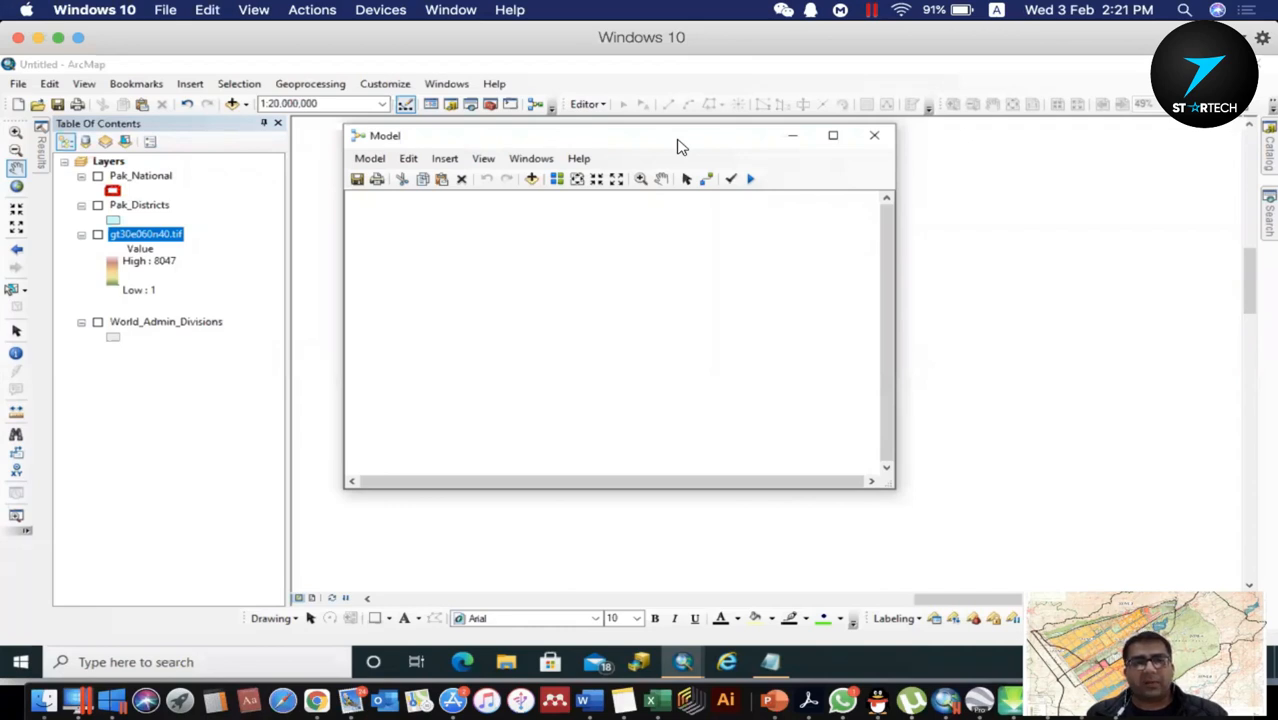
Examine the model window's available commands, including the export options, editing commands, model-only tools and iterators.
click(372, 159)
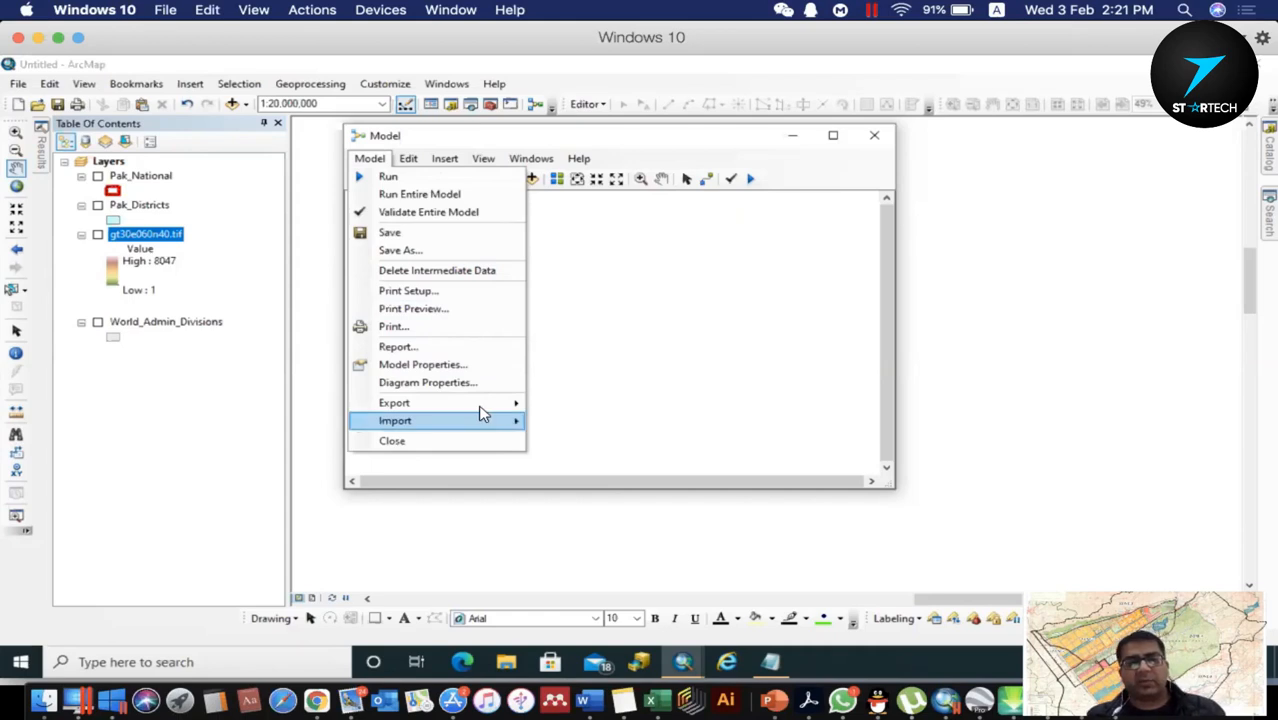
mouse_move(480, 406)
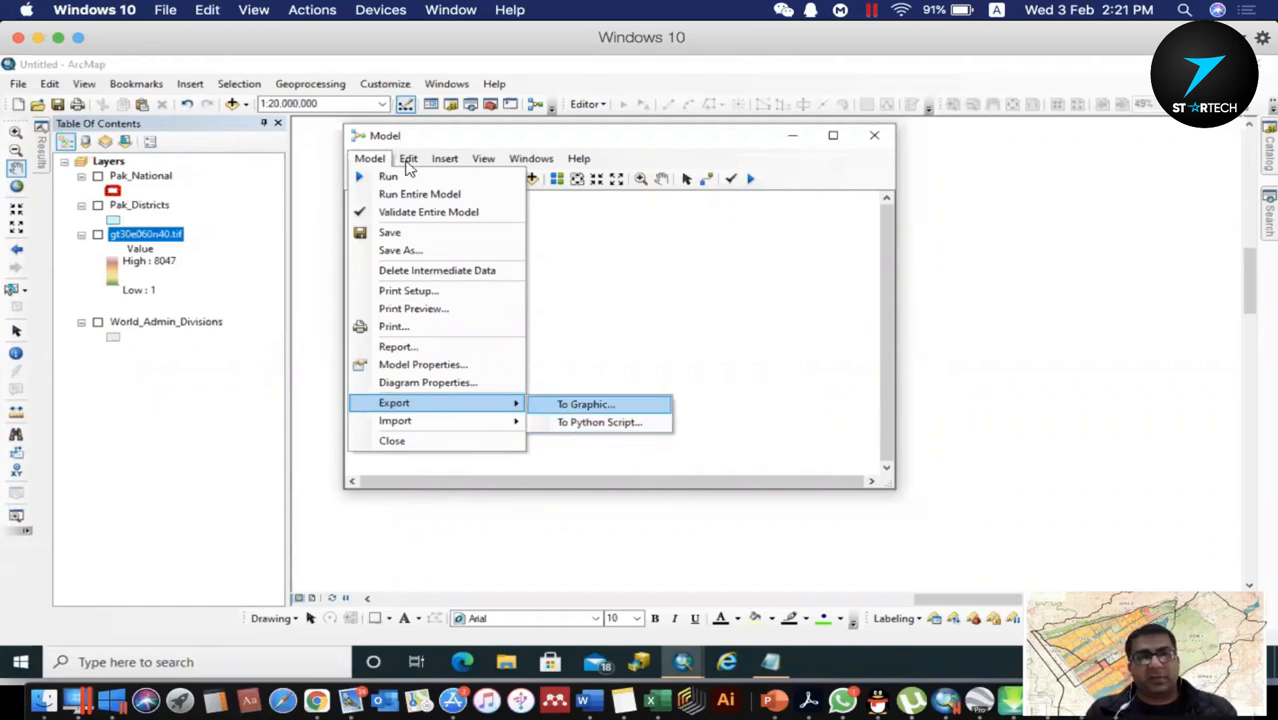
mouse_move(408, 159)
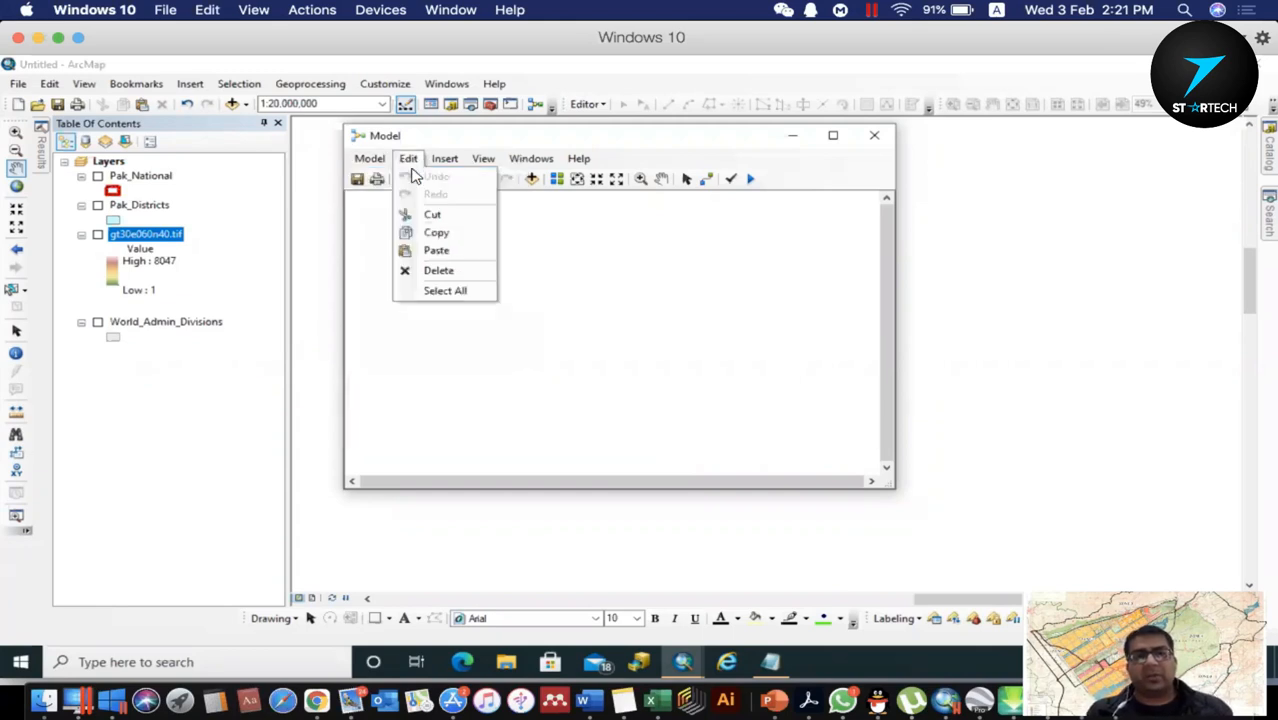
mouse_move(447, 161)
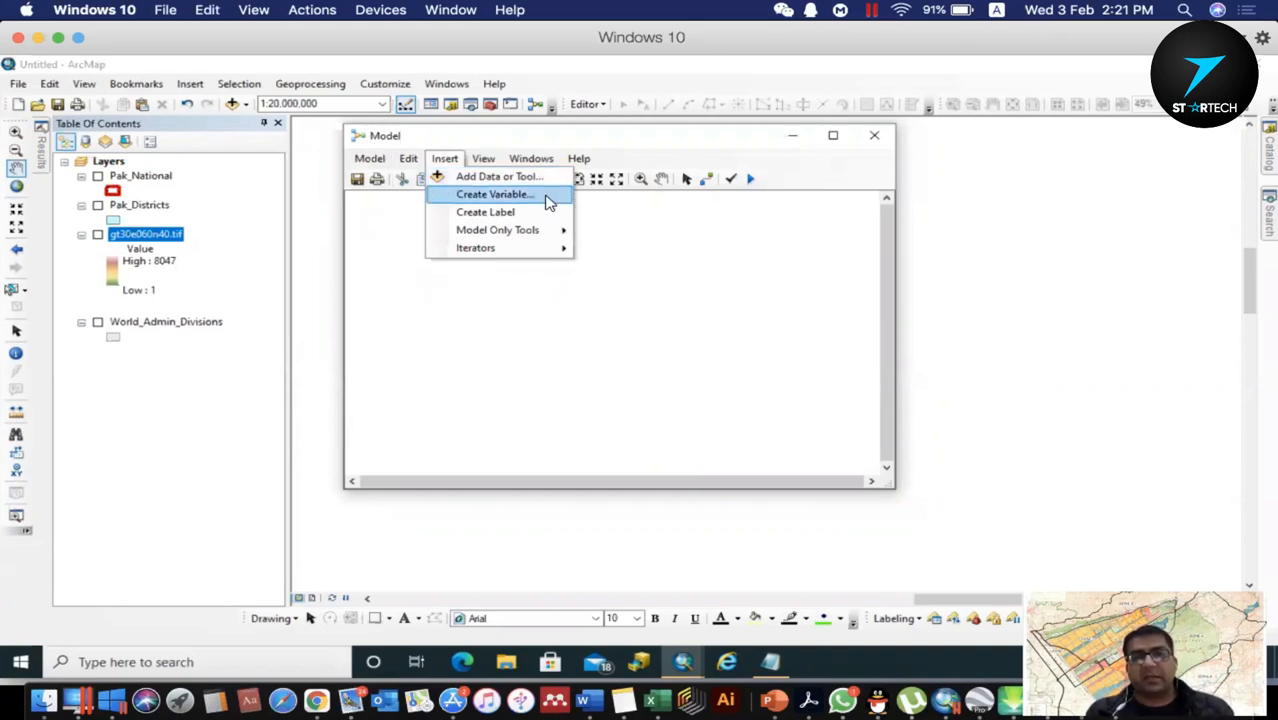
mouse_move(548, 230)
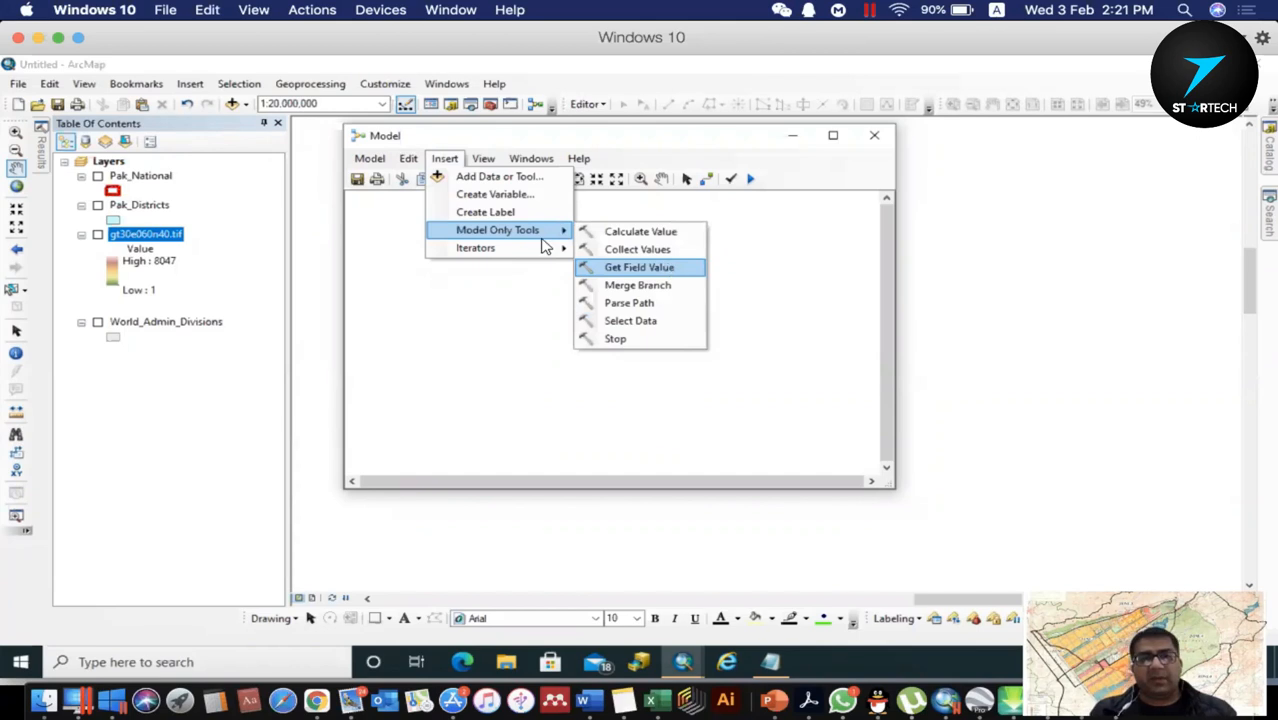
mouse_move(527, 253)
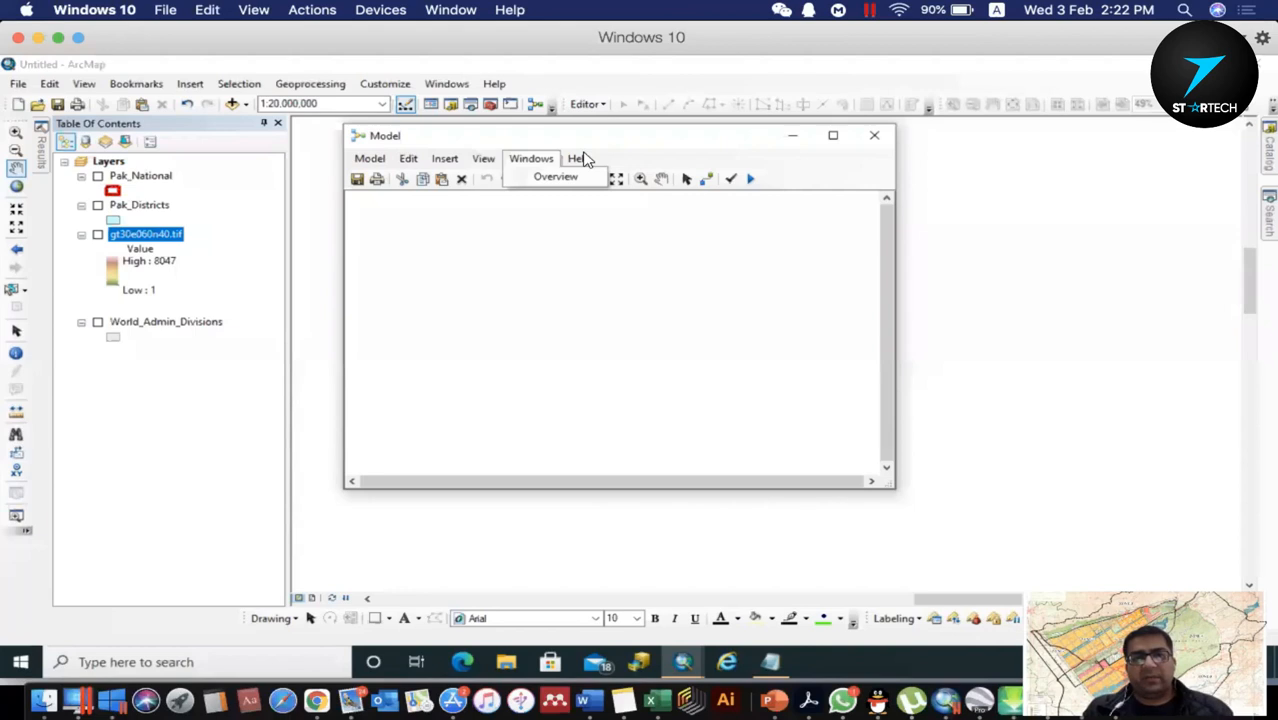
click(567, 248)
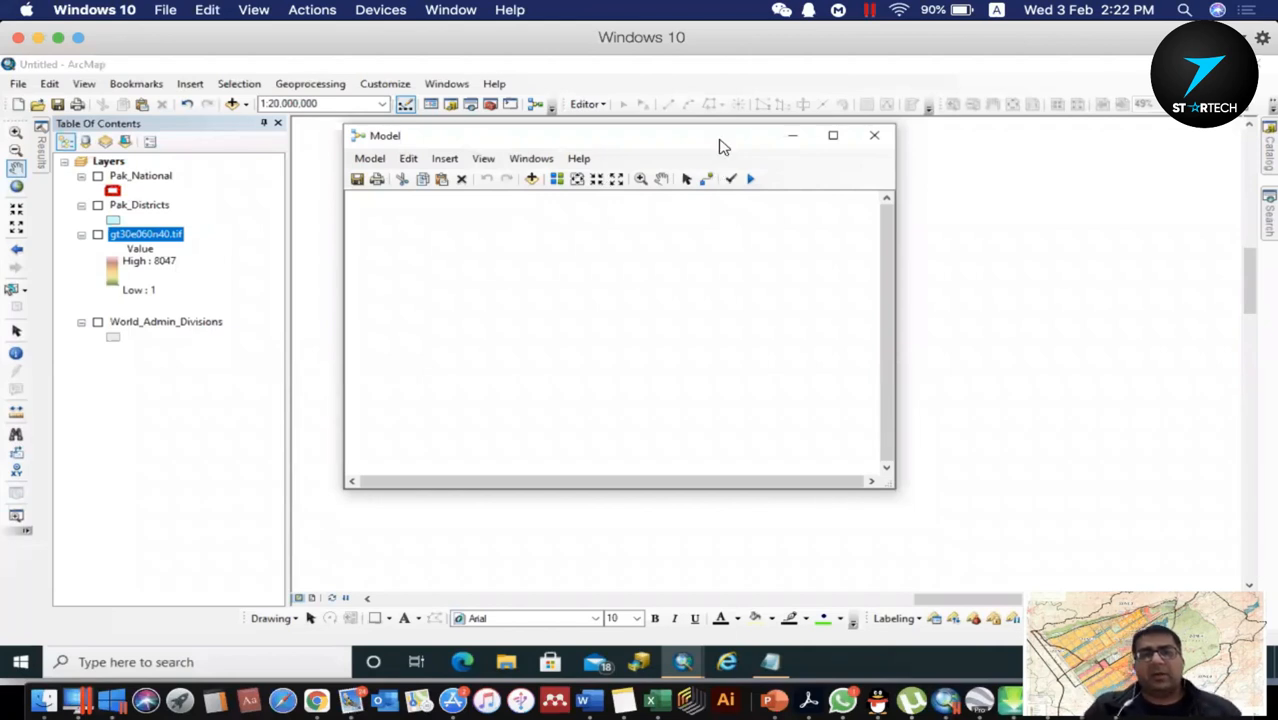
Browse the catalog's toolboxes and geodatabases, including EXPERIMENTS.gdb, beside the model window.
drag(720, 146, 660, 140)
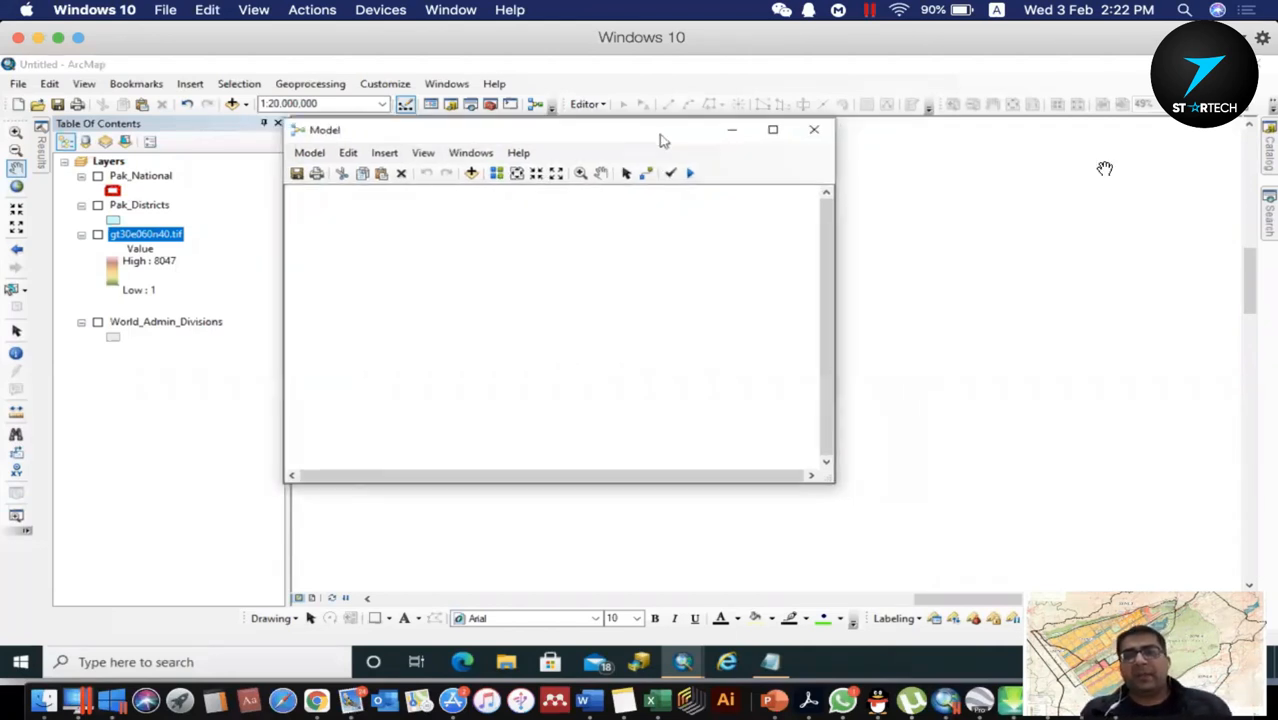
click(1267, 152)
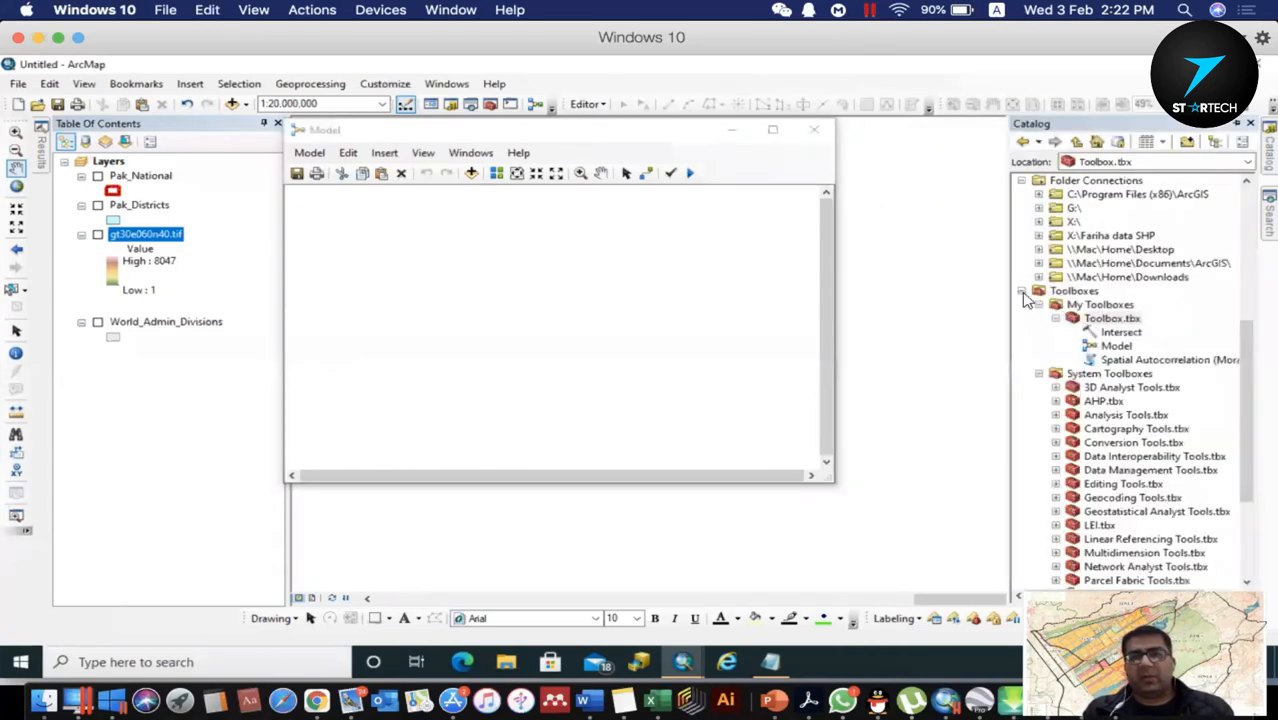
click(1022, 292)
click(1022, 291)
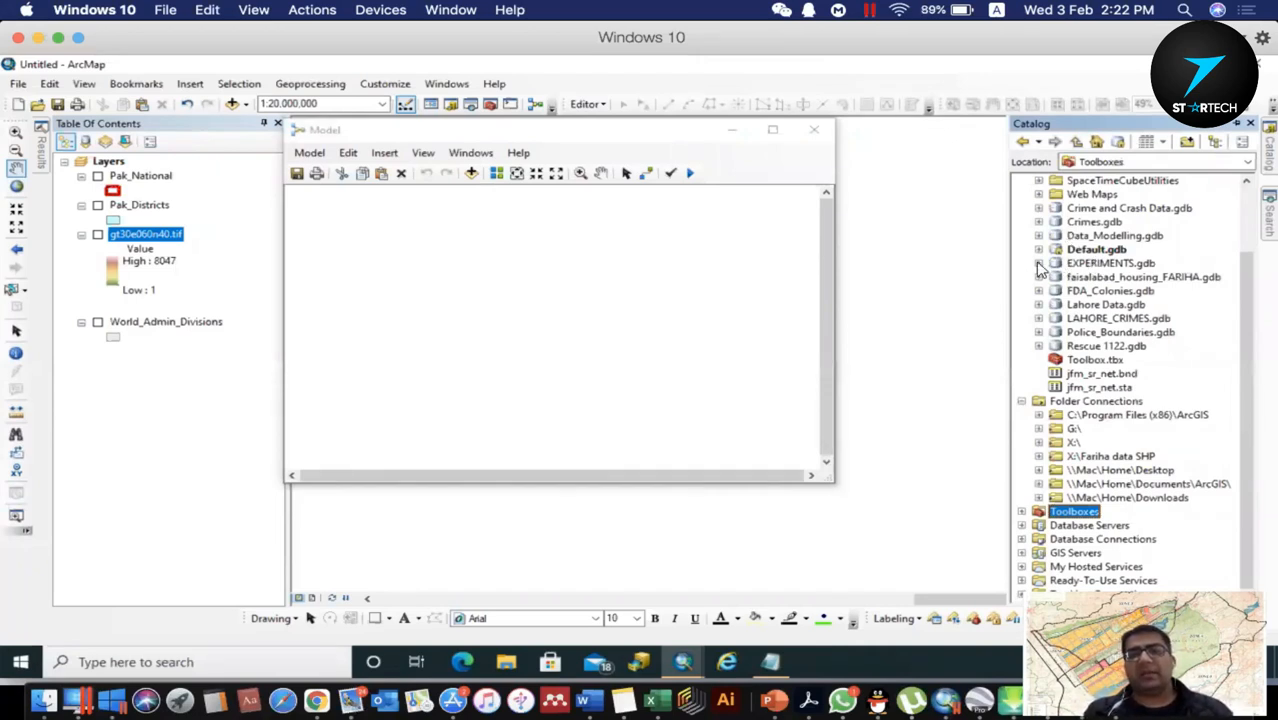
click(1038, 265)
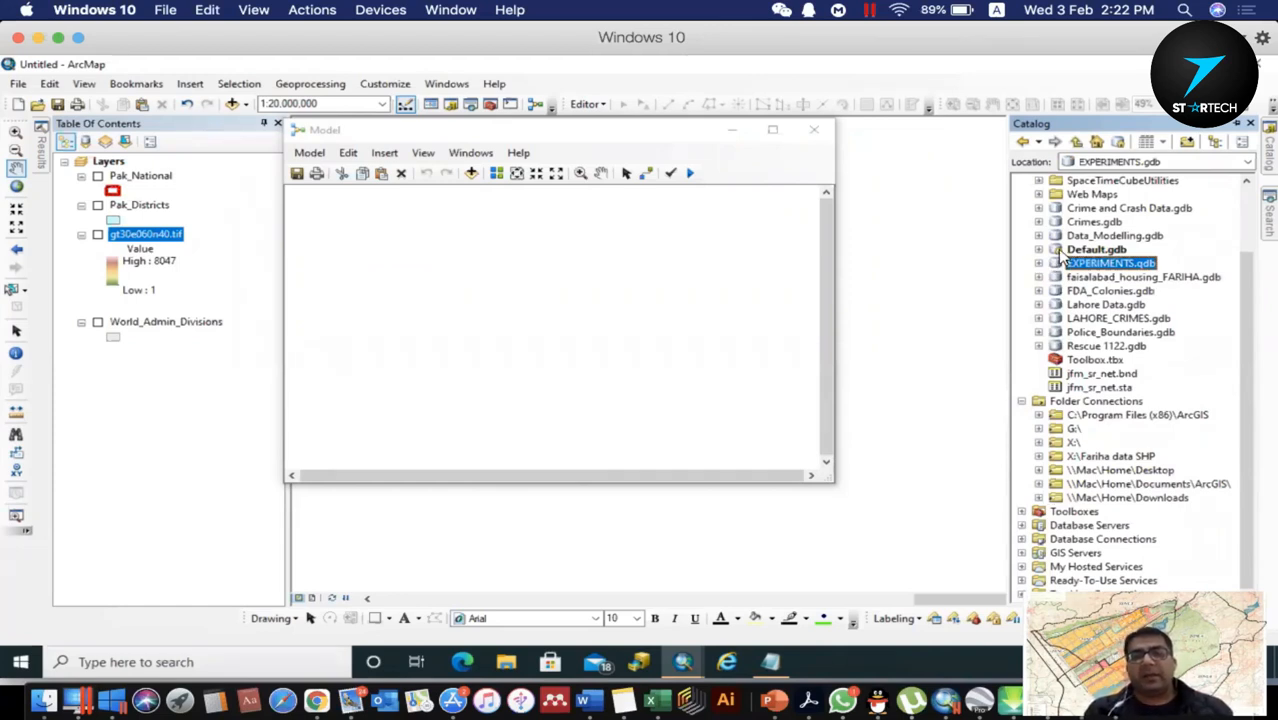
click(819, 142)
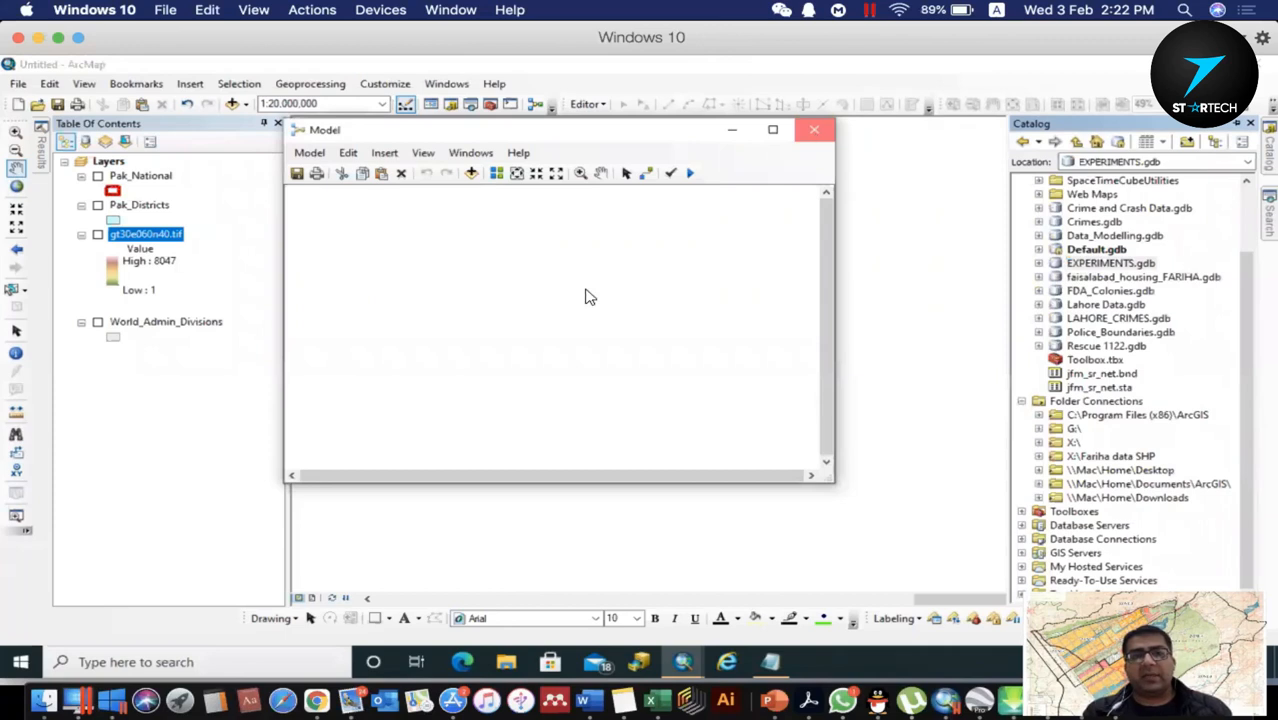
Close the empty model, reopen a blank one in ModelBuilder and position its window over the map area.
drag(570, 137, 567, 179)
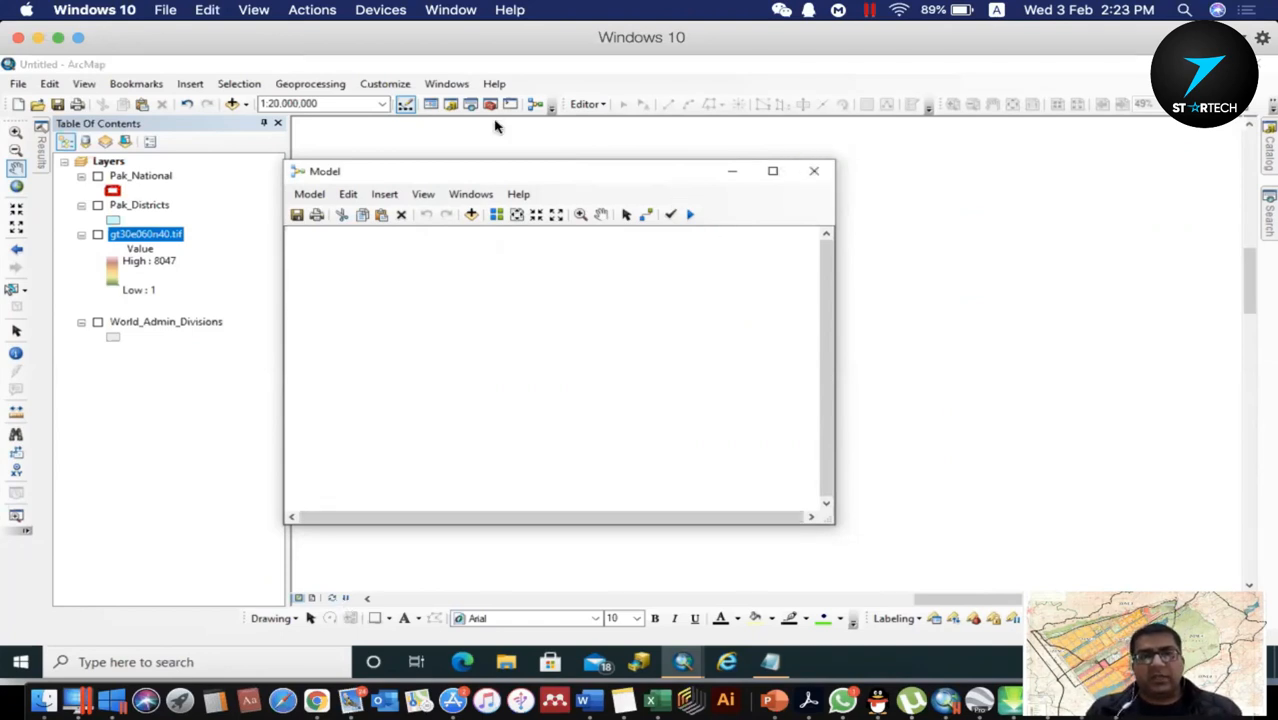
click(470, 194)
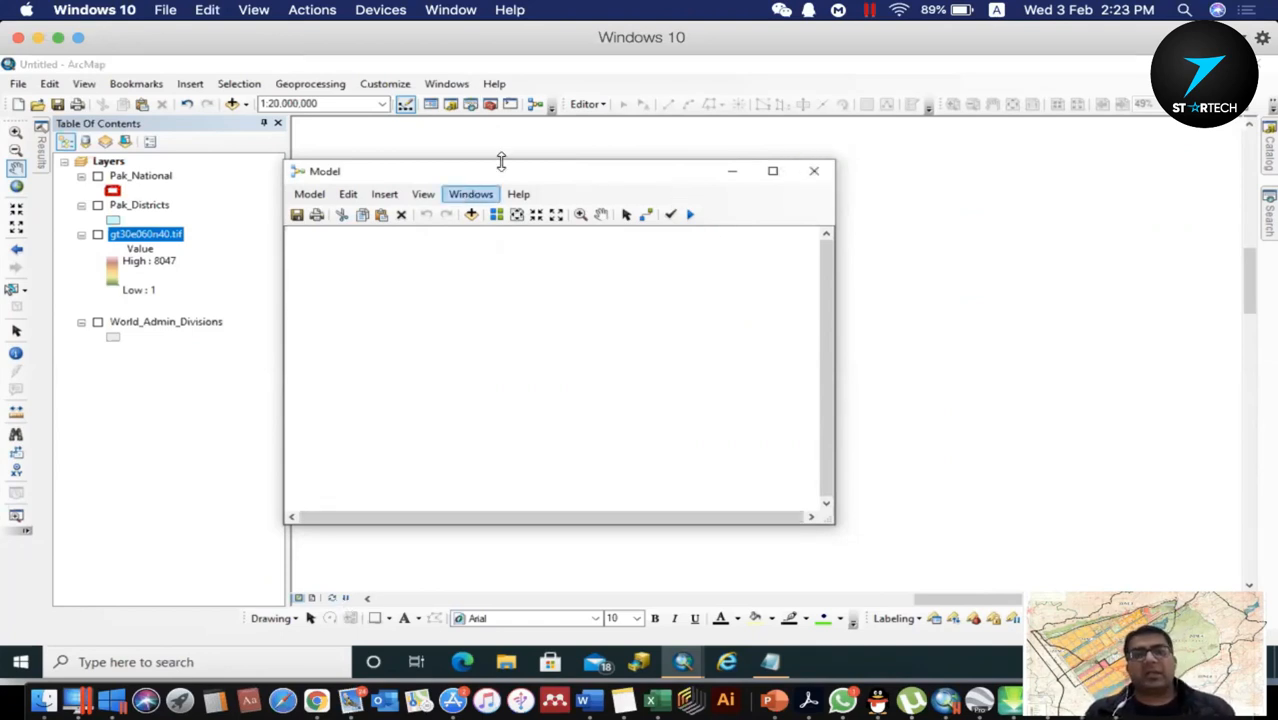
click(484, 132)
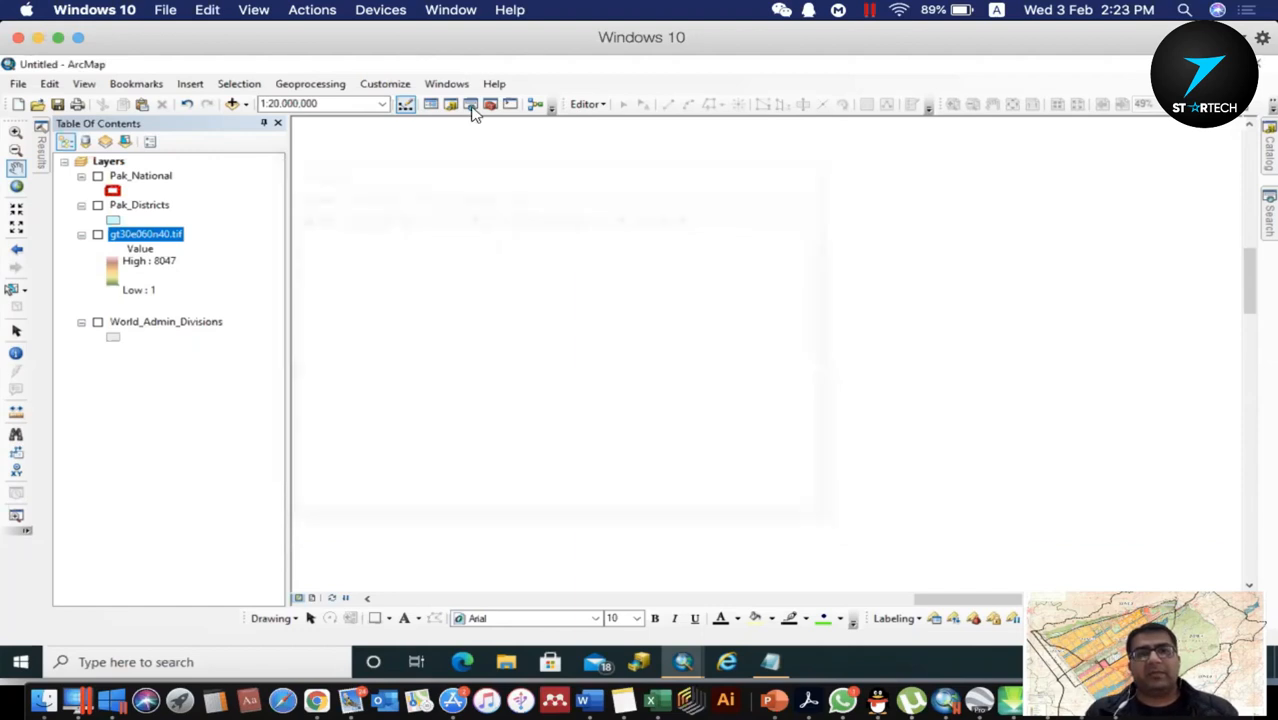
click(535, 104)
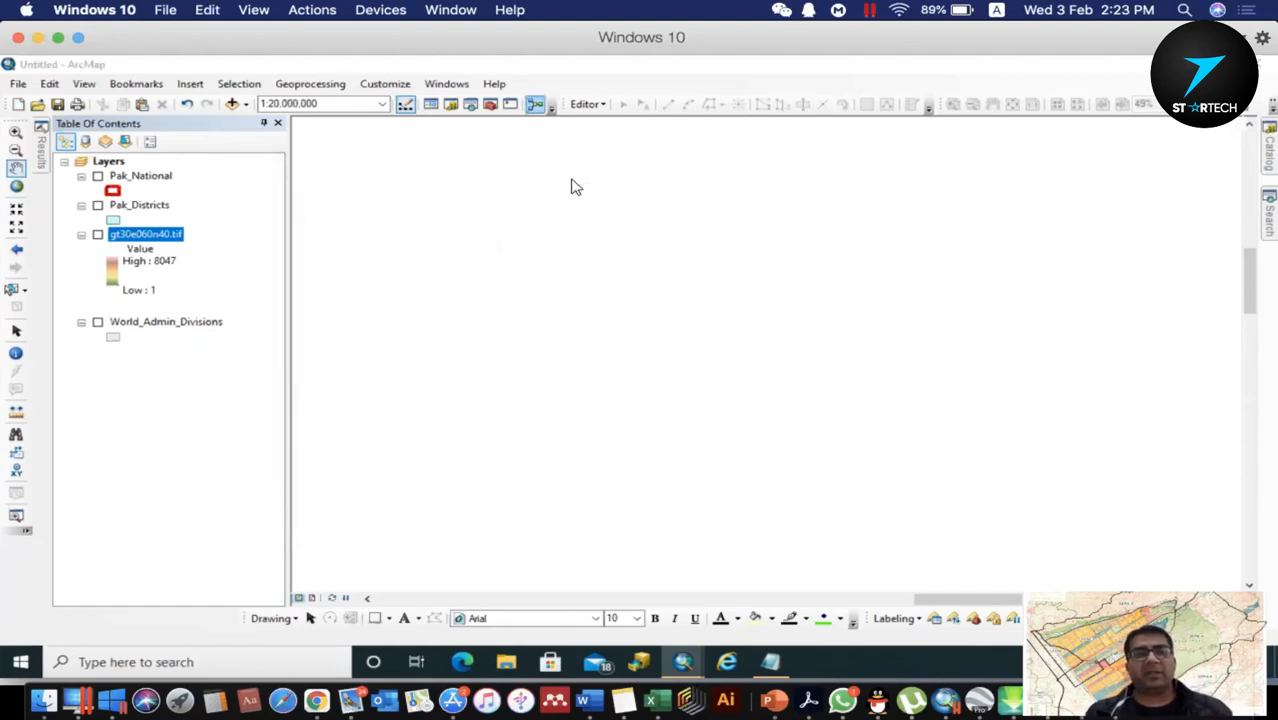
drag(575, 178, 508, 138)
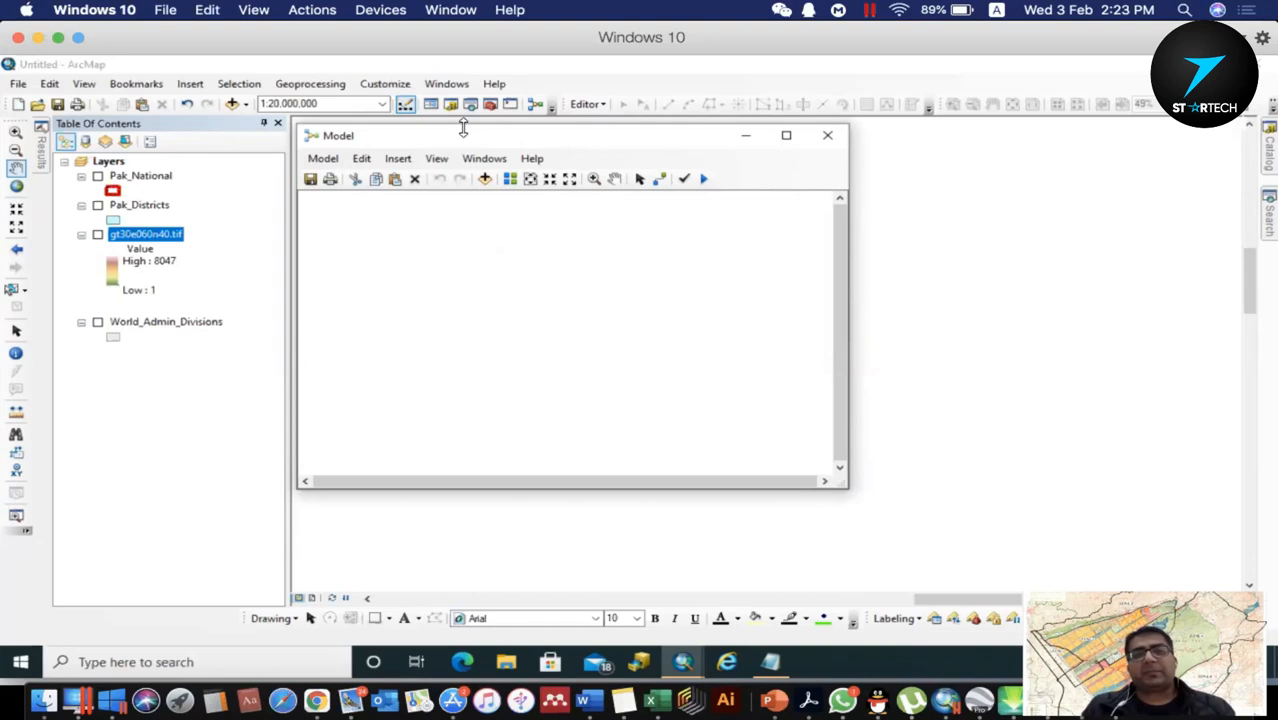
drag(470, 140, 686, 143)
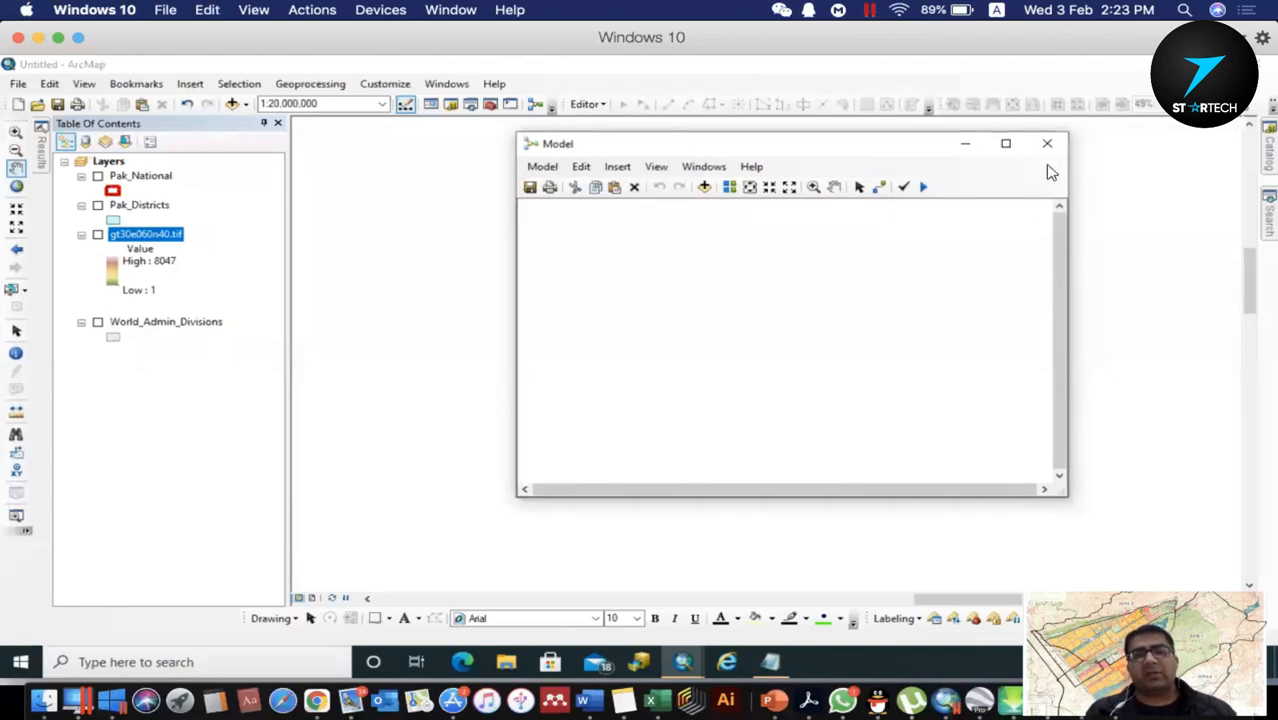
drag(869, 148, 688, 145)
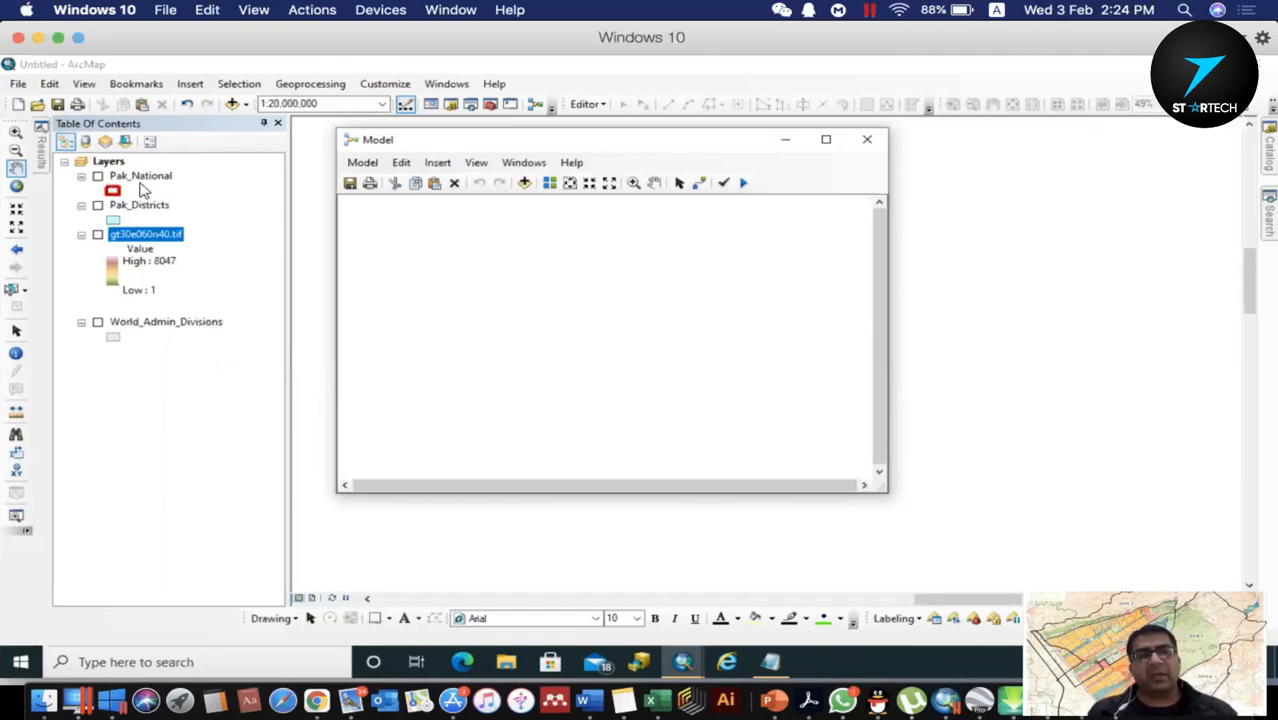
Display the gt30e060n40.tif elevation raster and the Pak_National boundary on the map, moving the model window clear of them.
click(145, 324)
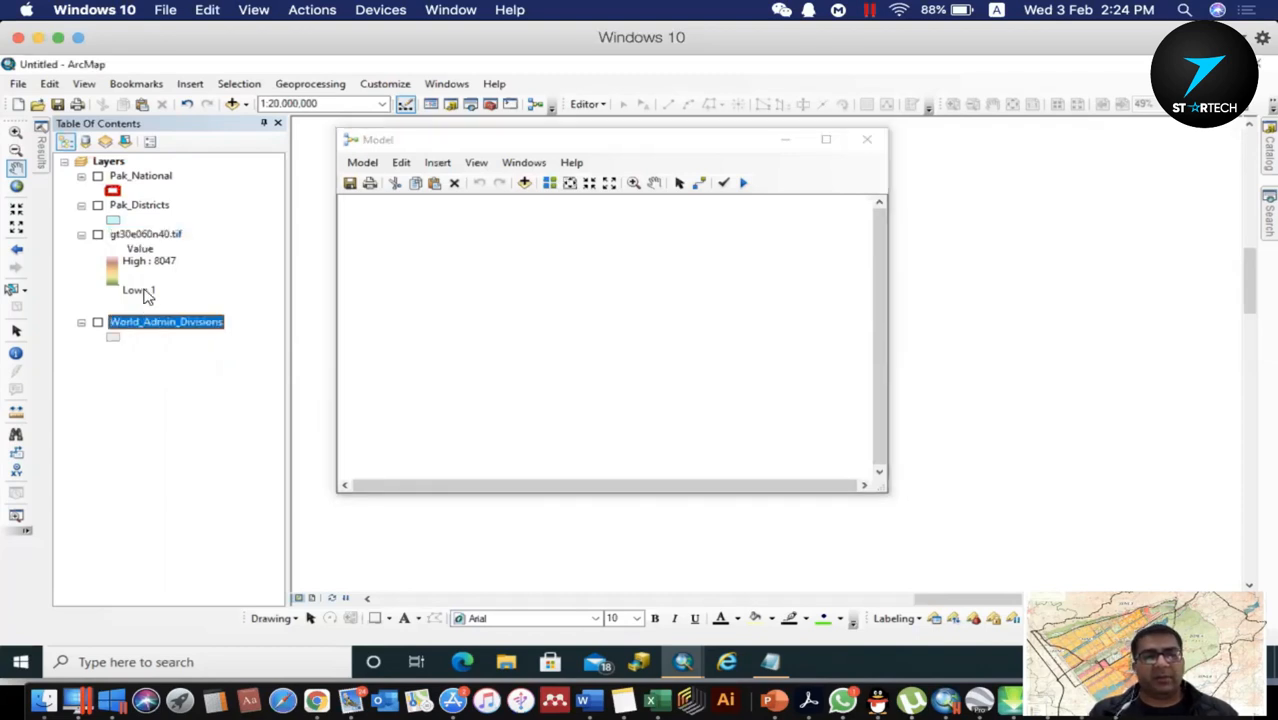
click(97, 234)
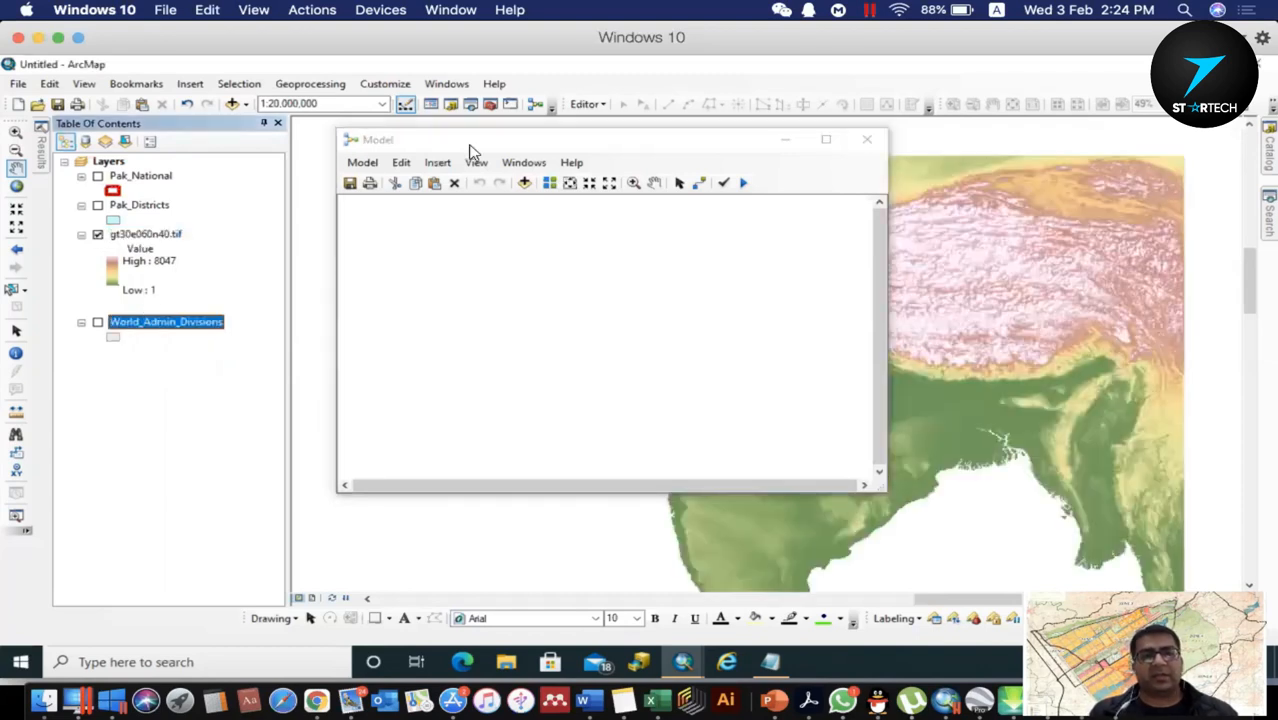
click(516, 136)
drag(521, 145, 165, 451)
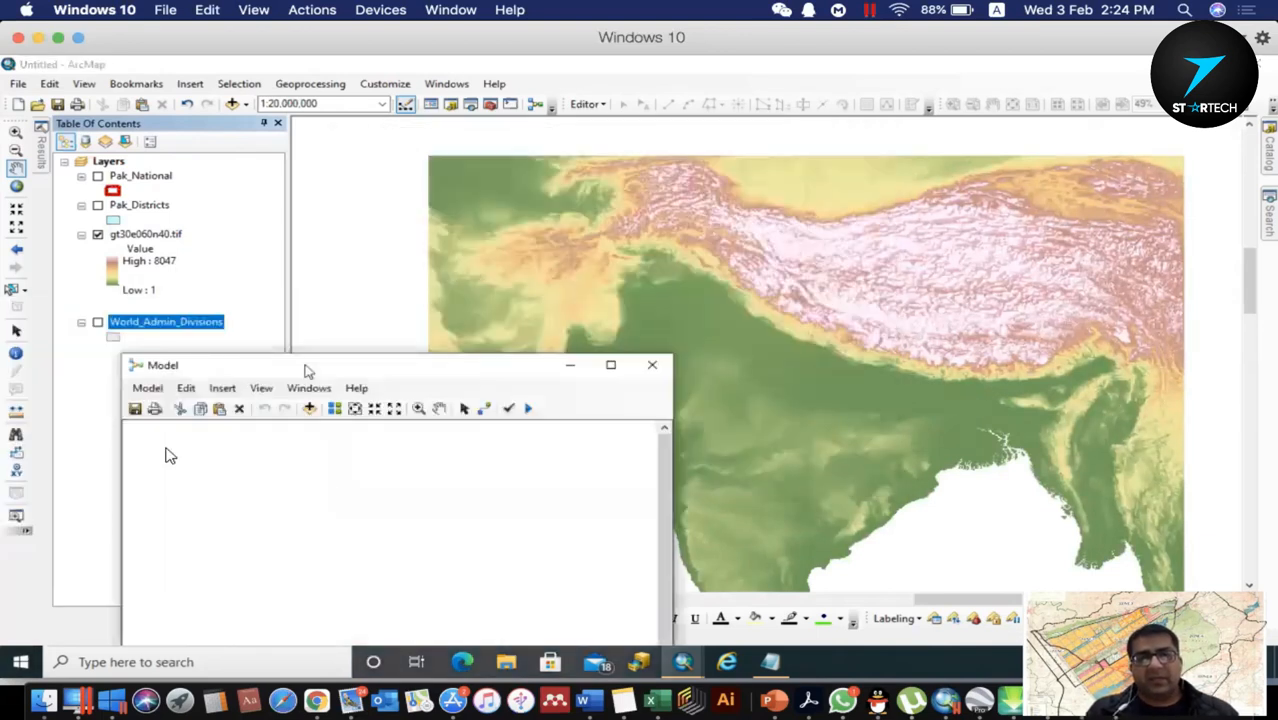
drag(293, 449, 224, 424)
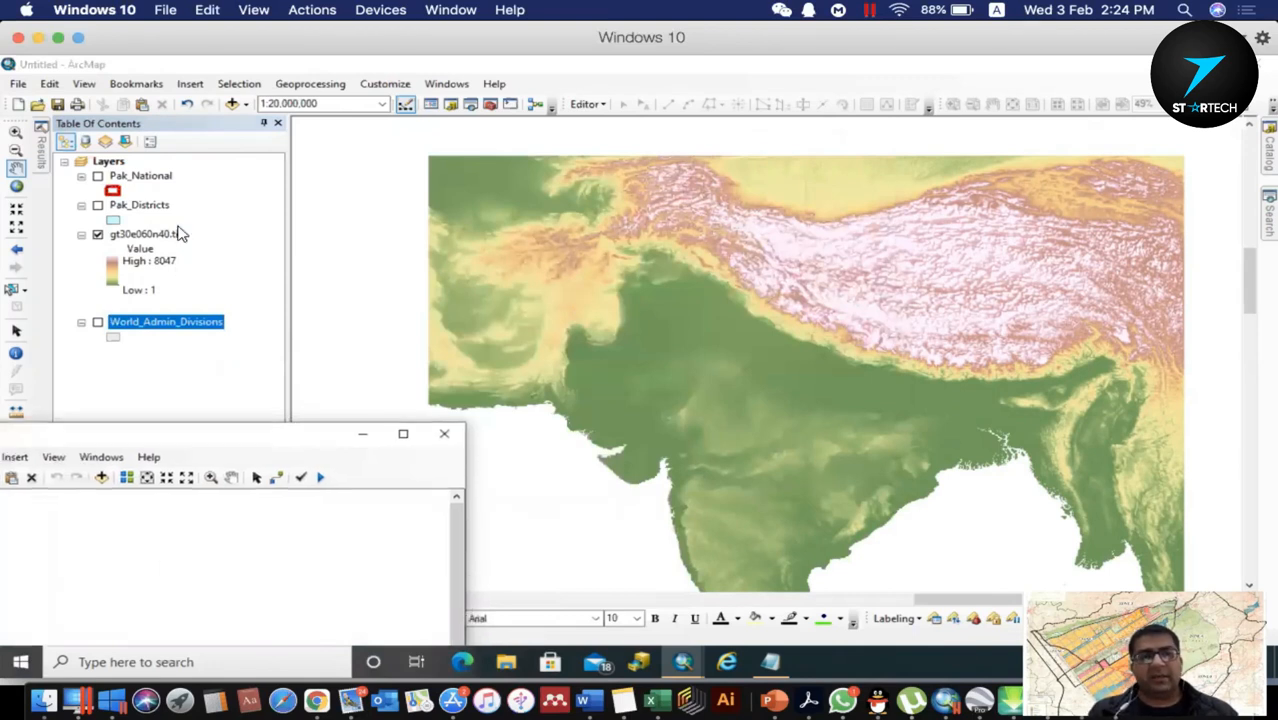
click(98, 176)
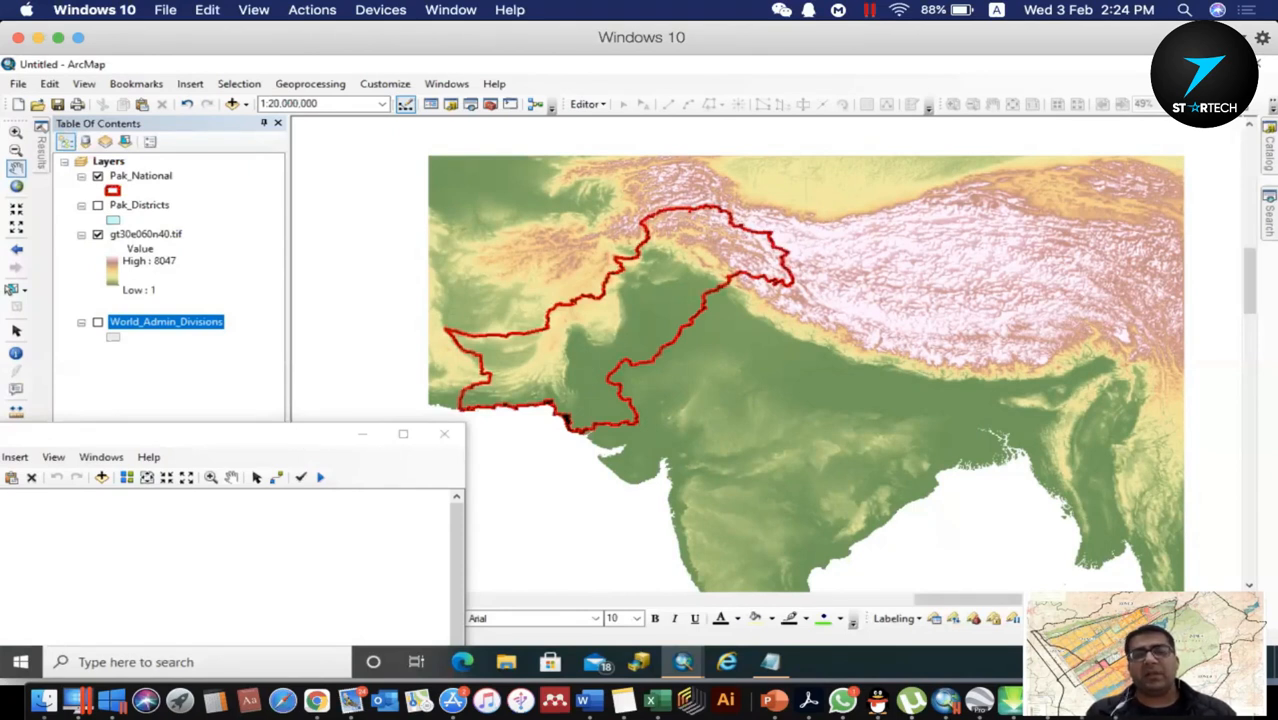
Bring the model window beside the layer list and add the Pak_National layer to the model as a data element.
drag(299, 435, 558, 174)
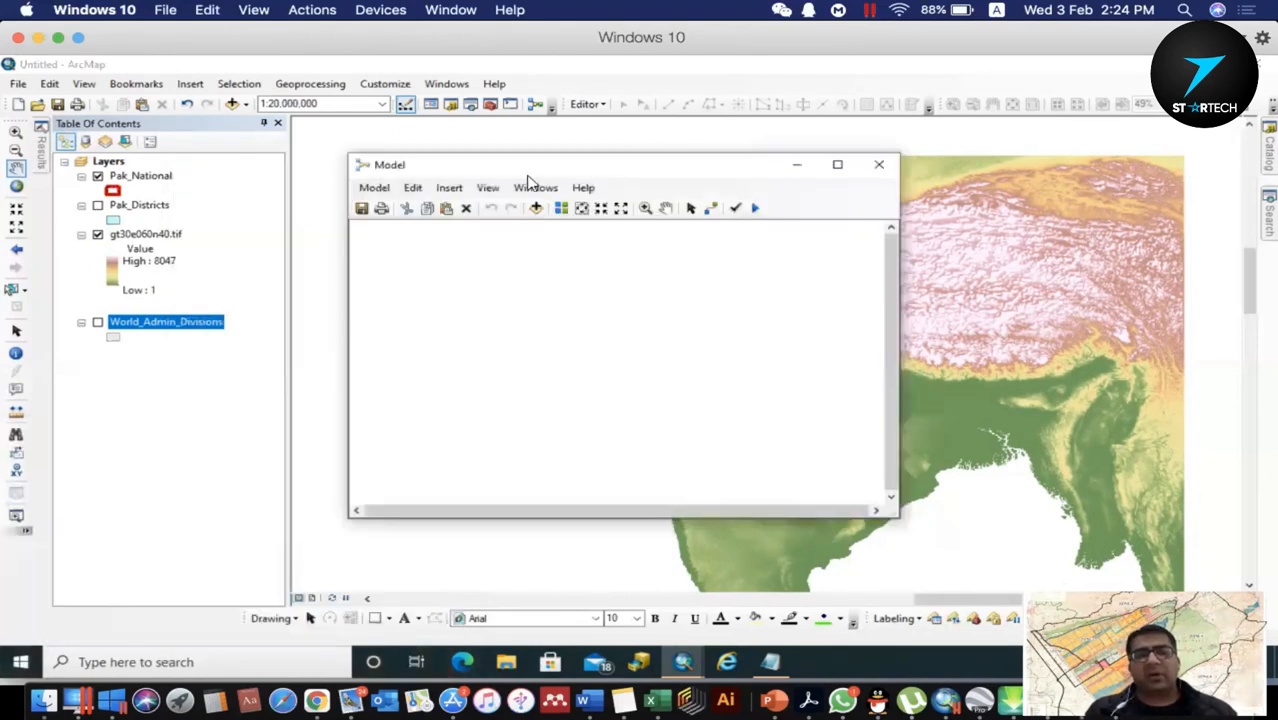
drag(554, 170, 452, 118)
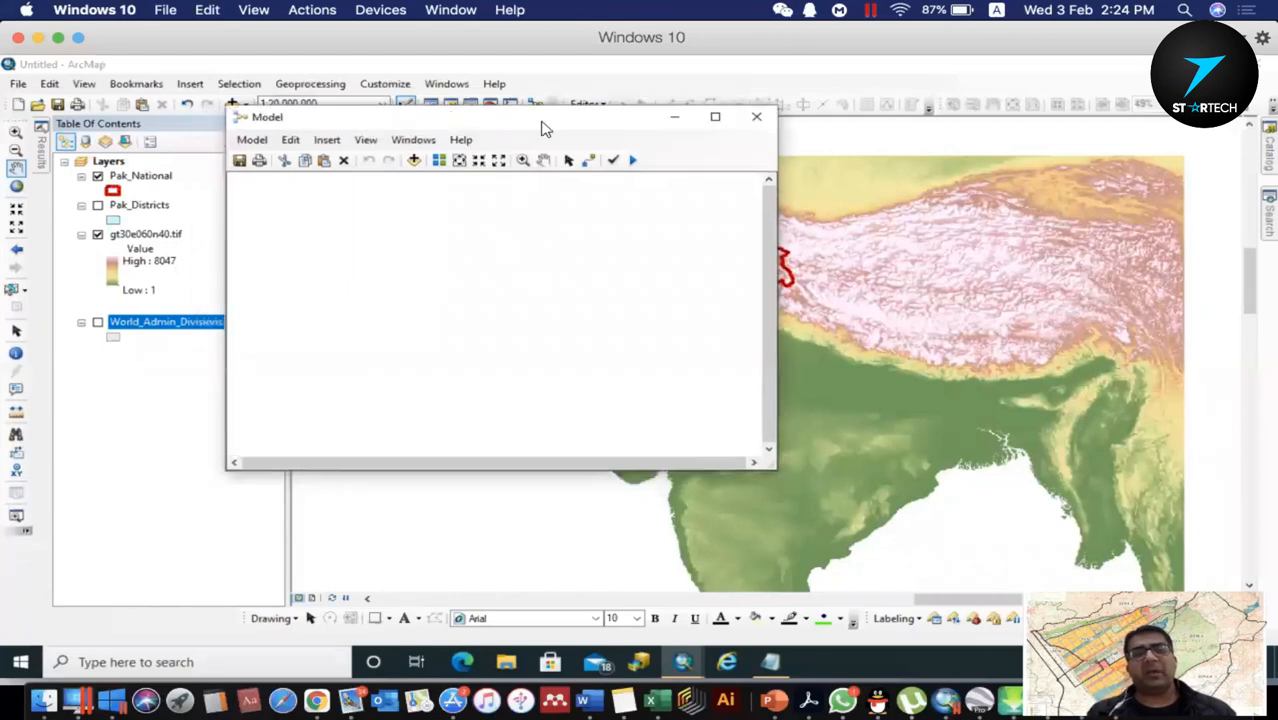
drag(546, 118, 395, 110)
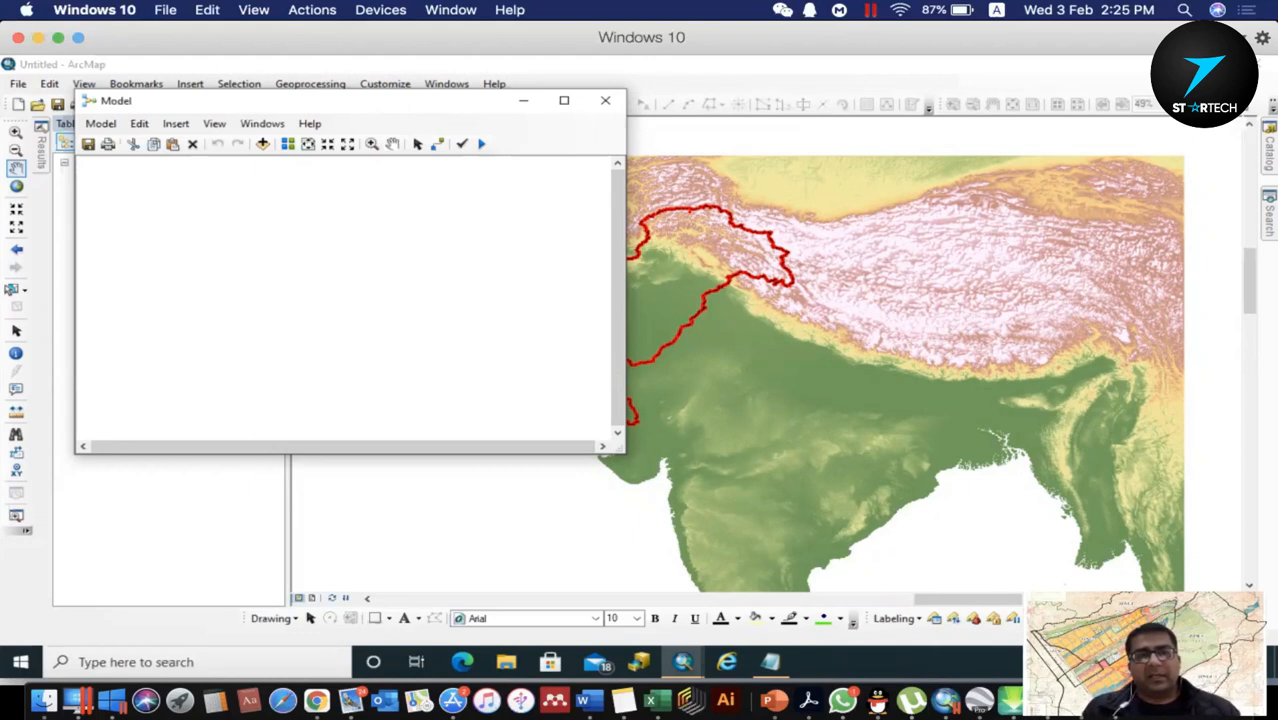
drag(233, 104, 508, 164)
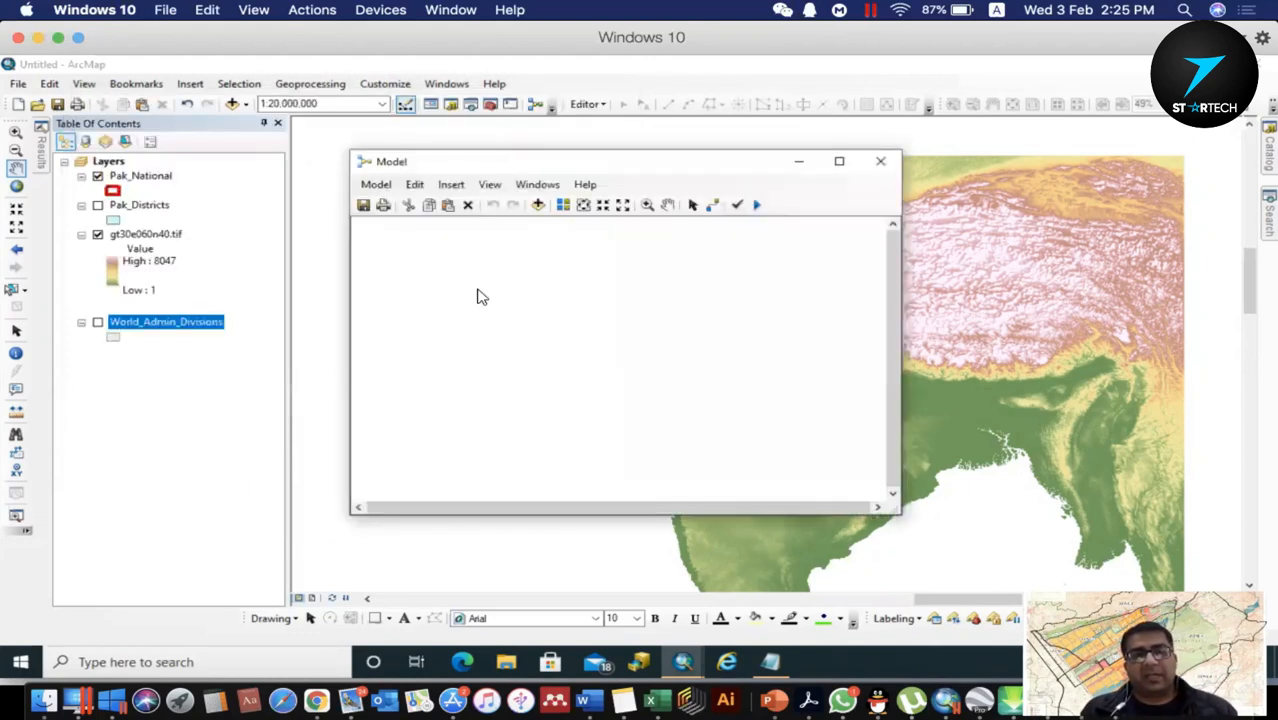
drag(132, 175, 430, 285)
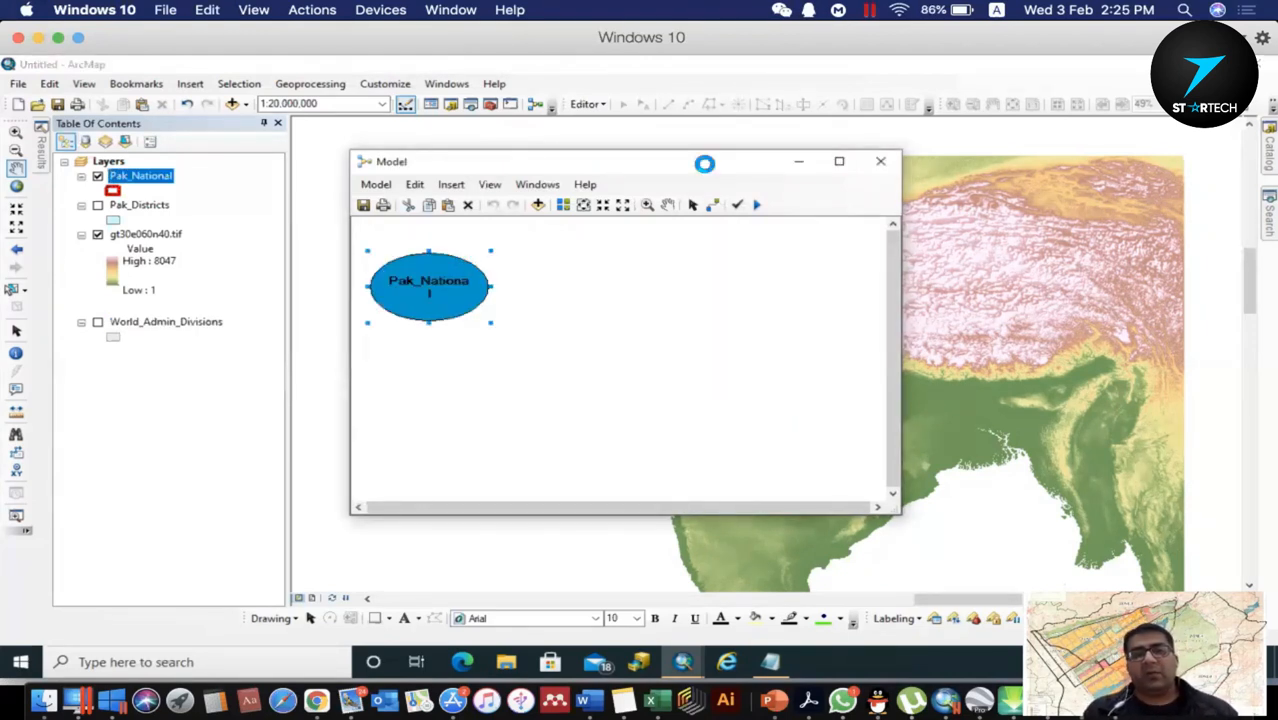
Uncover the boundary and elevation raster on the map, return the model window over it, and search the tools for "clip raster".
drag(751, 166, 271, 180)
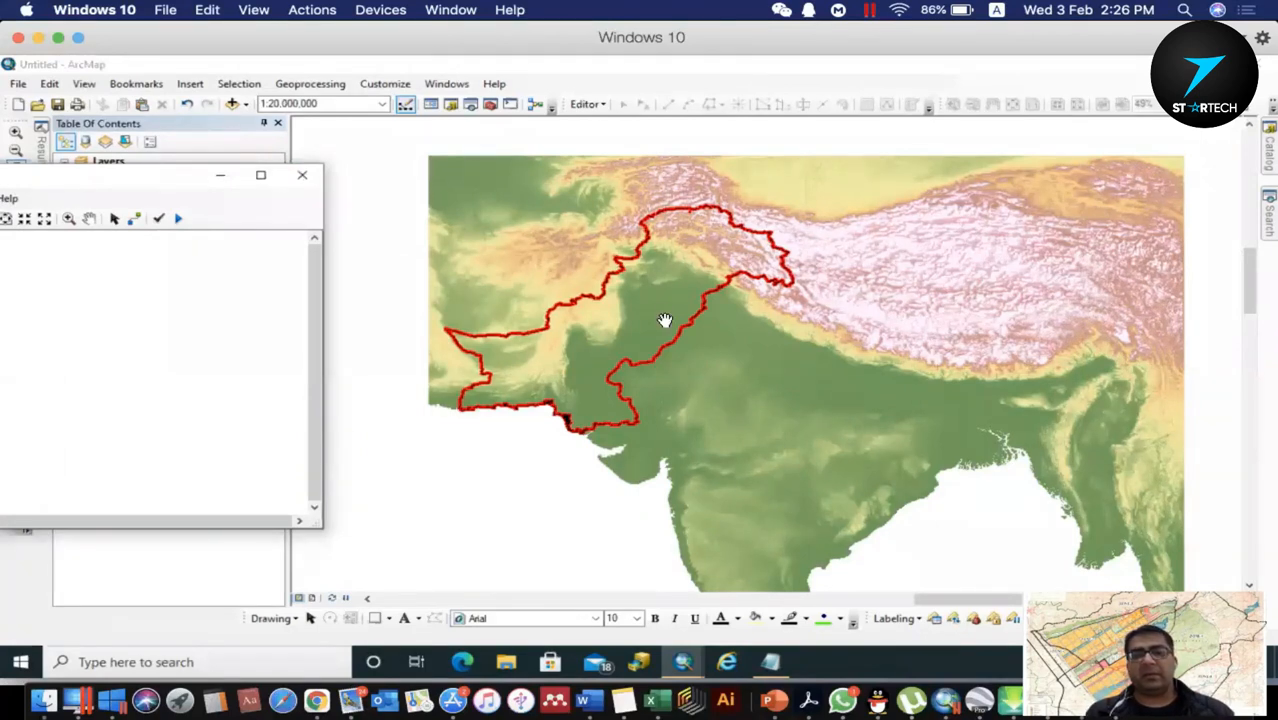
drag(131, 185, 649, 137)
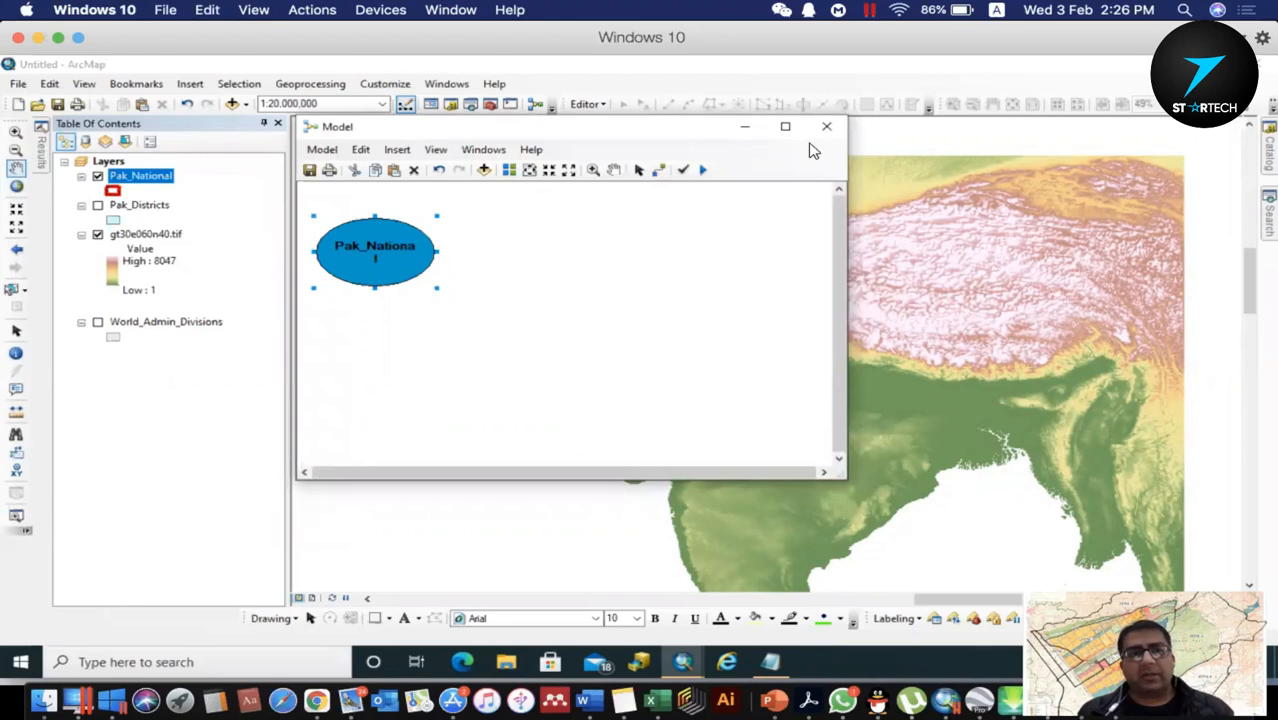
click(1262, 217)
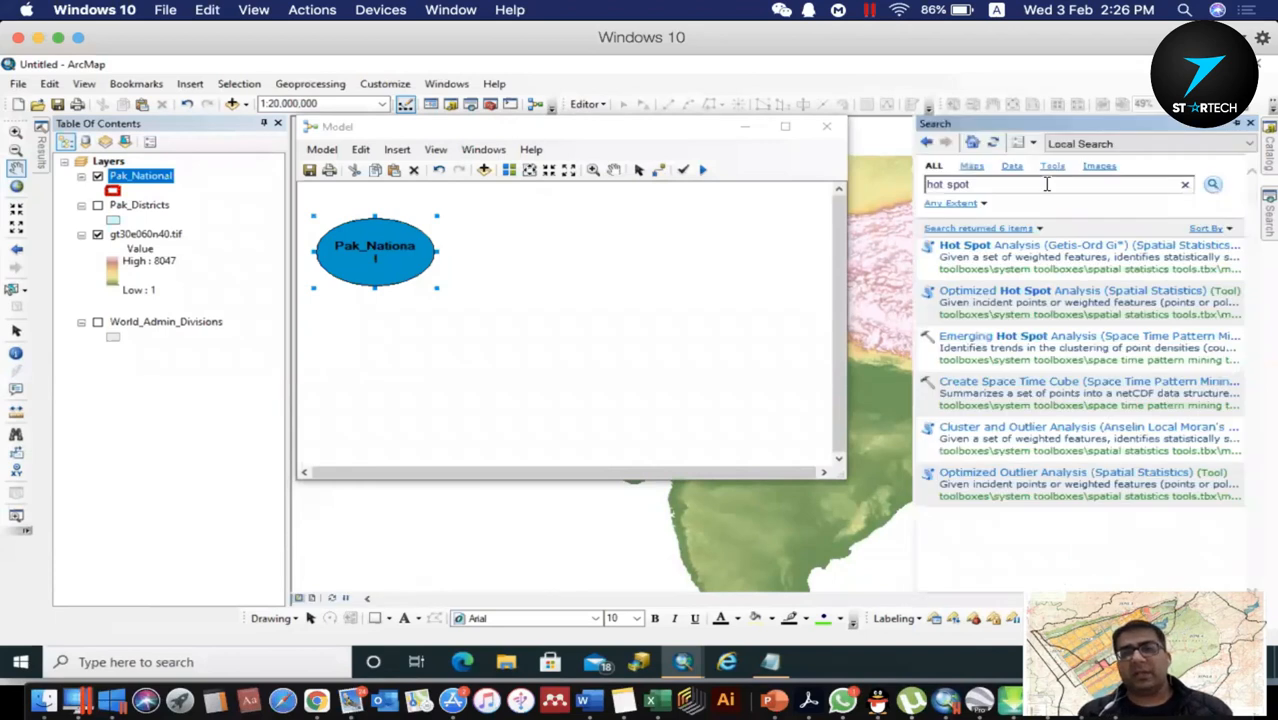
click(973, 144)
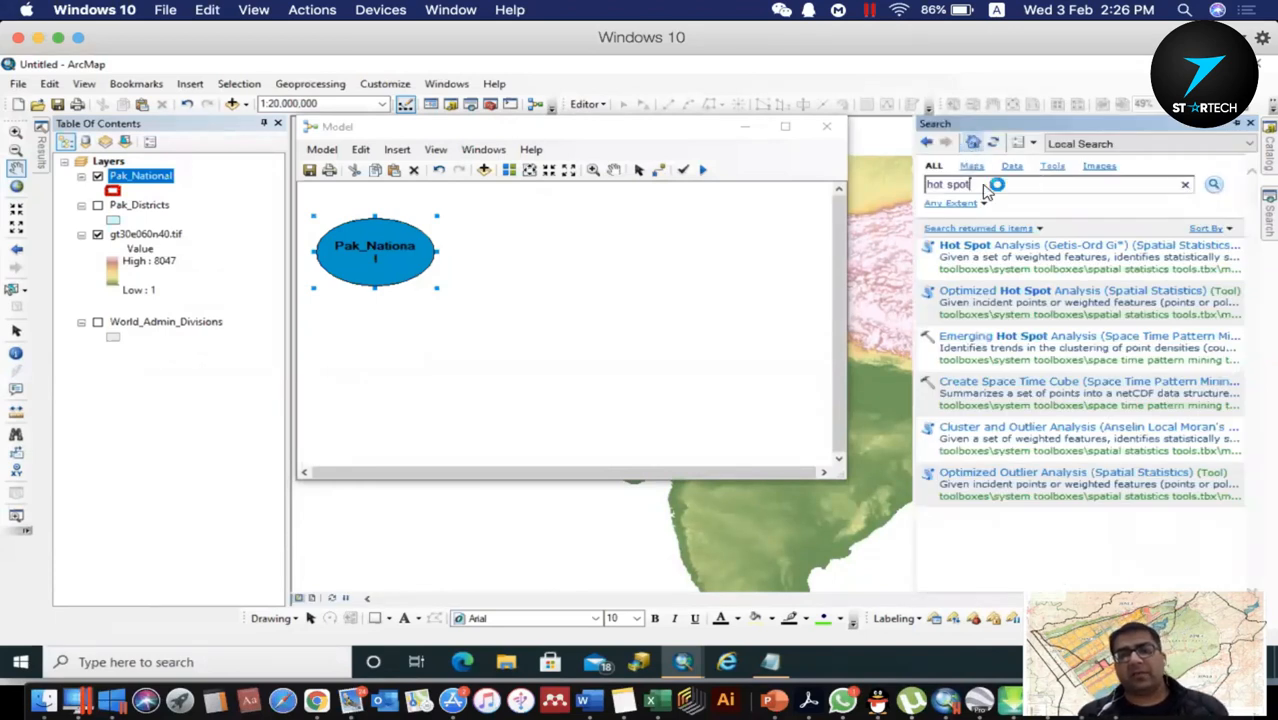
text(clip raster)
key(Return)
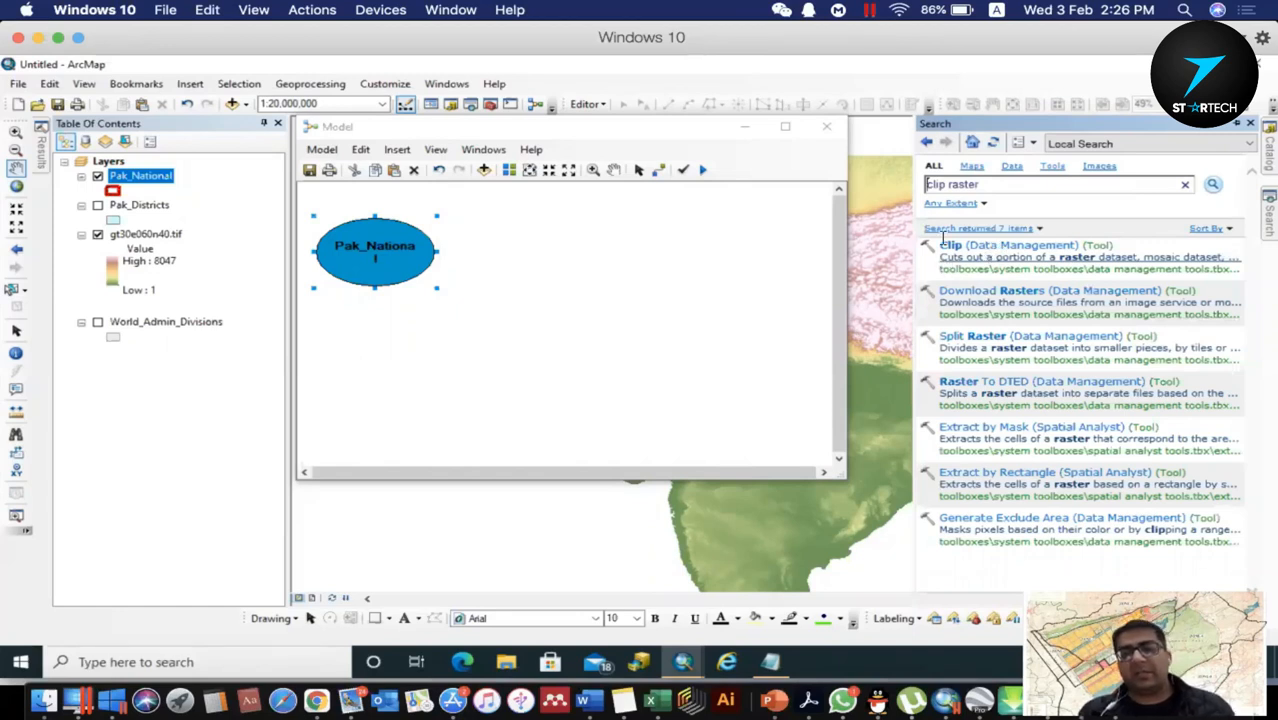
Check the Clip (Data Management) tool's parameters and add the tool to the model beside the Pak_National element.
click(1000, 248)
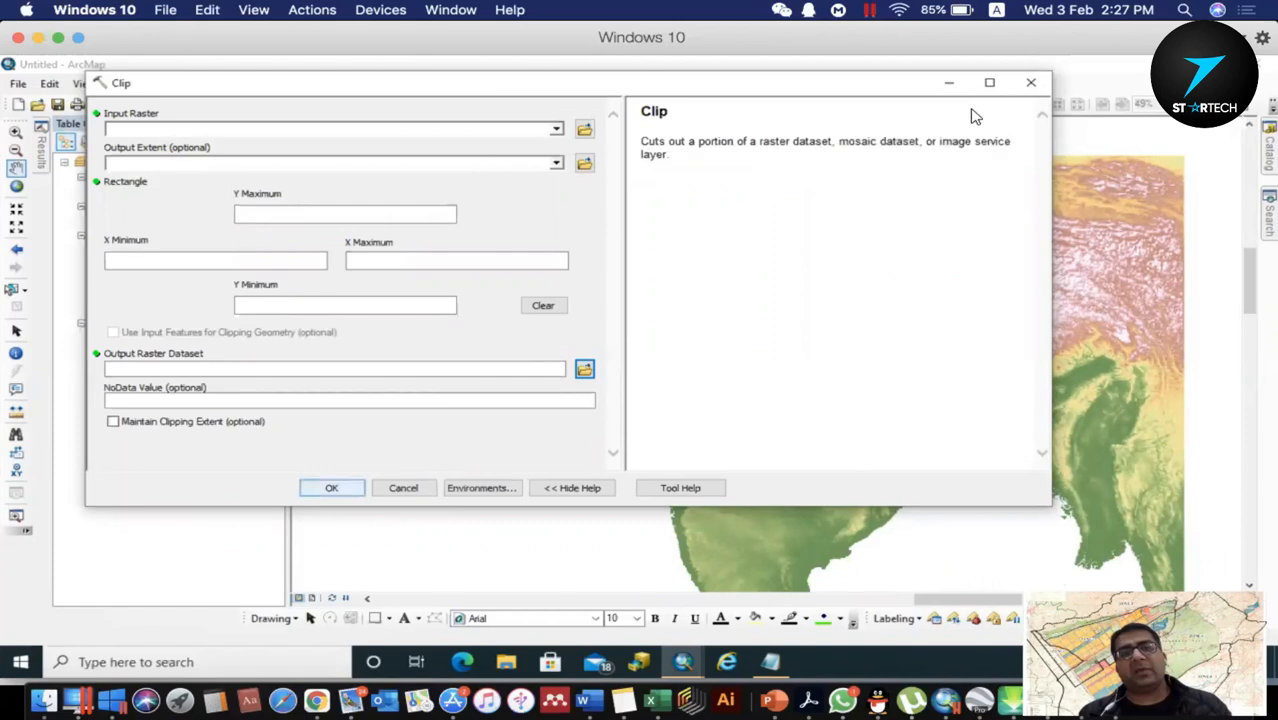
click(1032, 84)
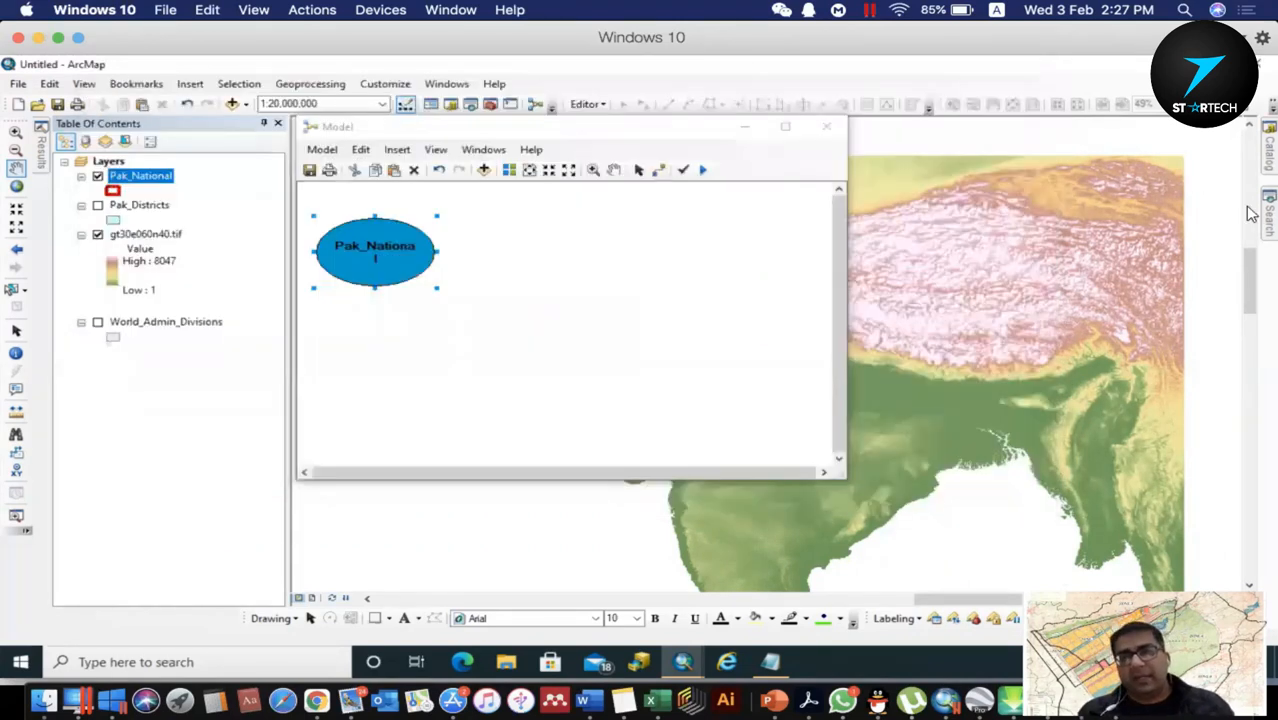
drag(1000, 248, 559, 256)
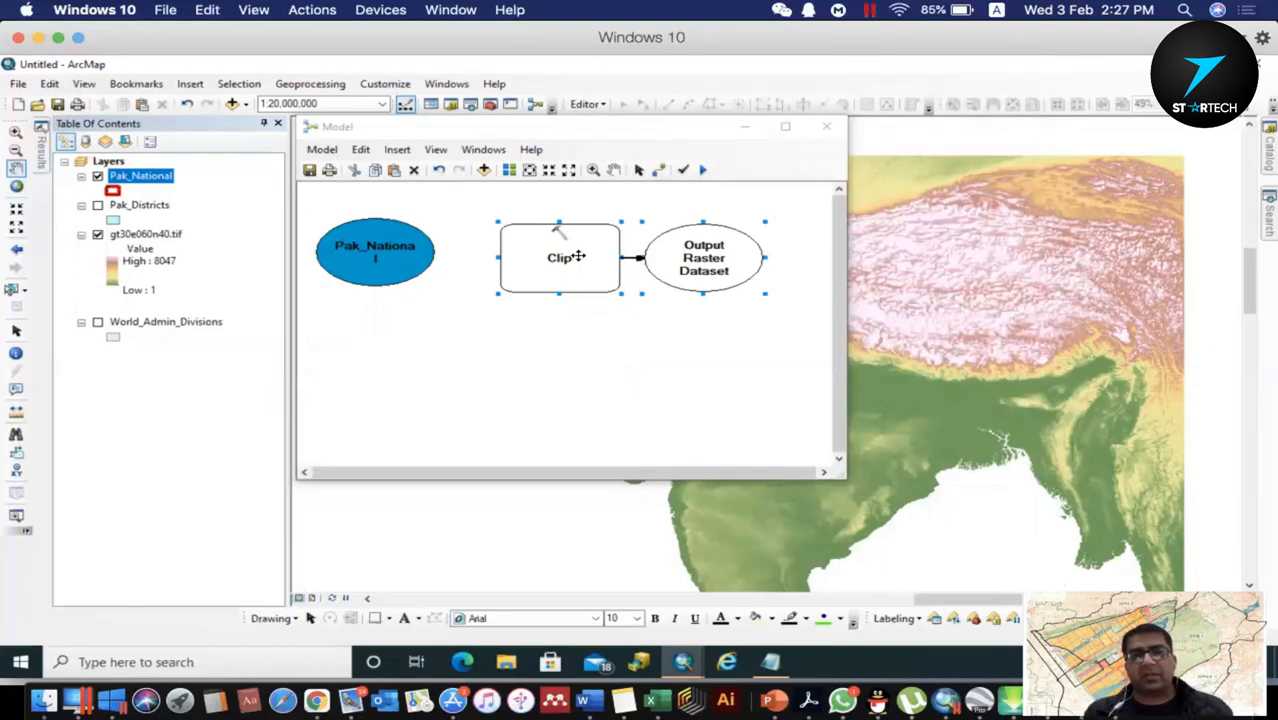
click(706, 343)
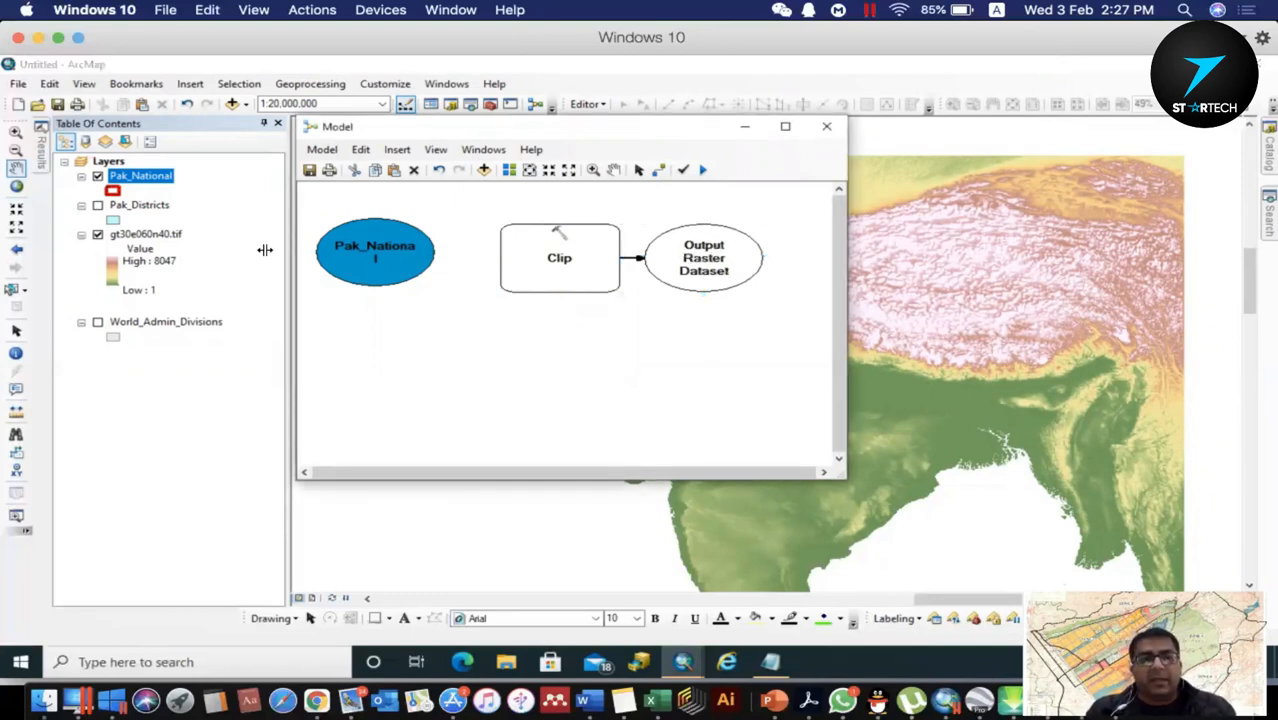
Add the gt30e060n40.tif raster to the model below Pak_National and rearrange Clip and its output in a widened model window.
drag(126, 240, 367, 349)
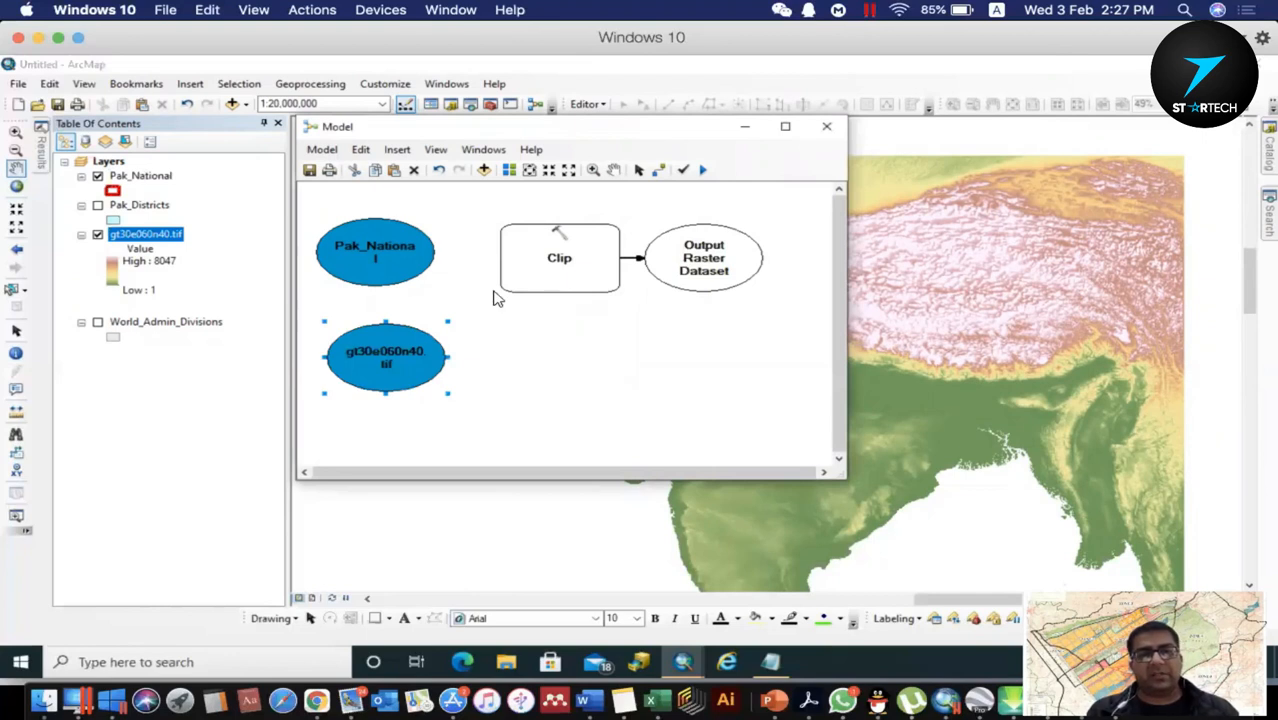
drag(565, 258, 575, 313)
drag(692, 268, 736, 314)
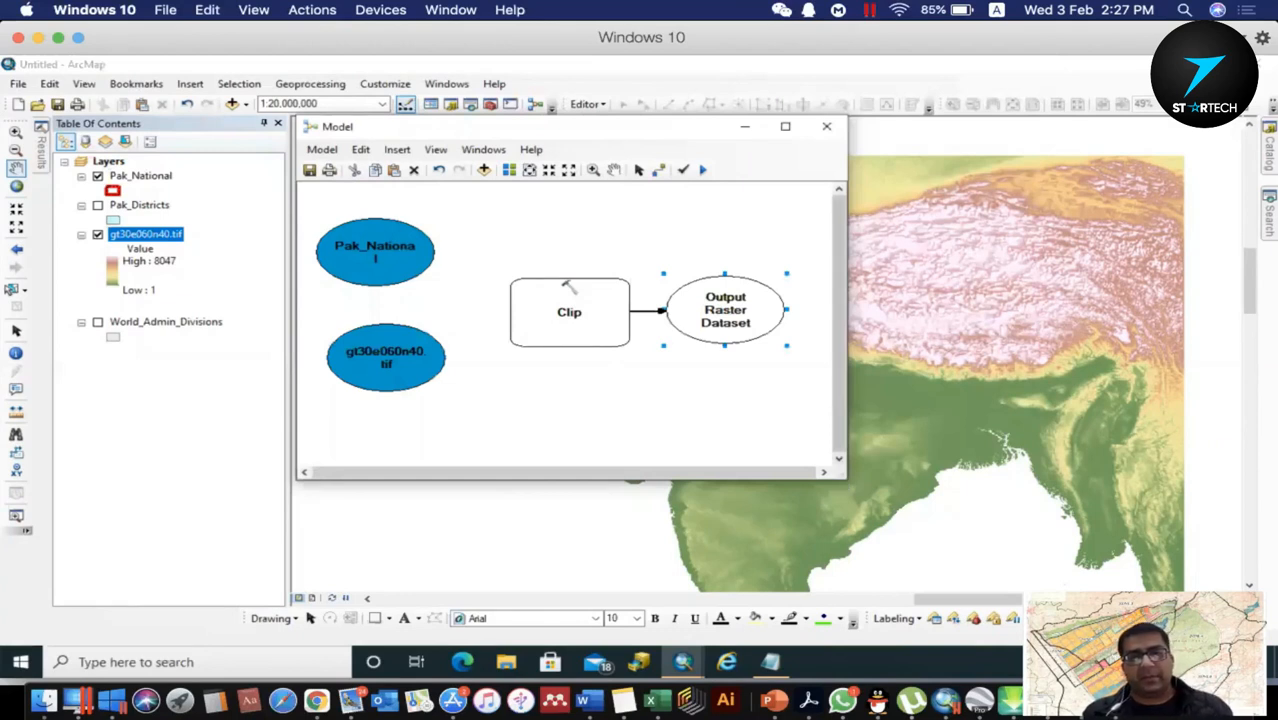
drag(846, 478, 1056, 490)
click(576, 430)
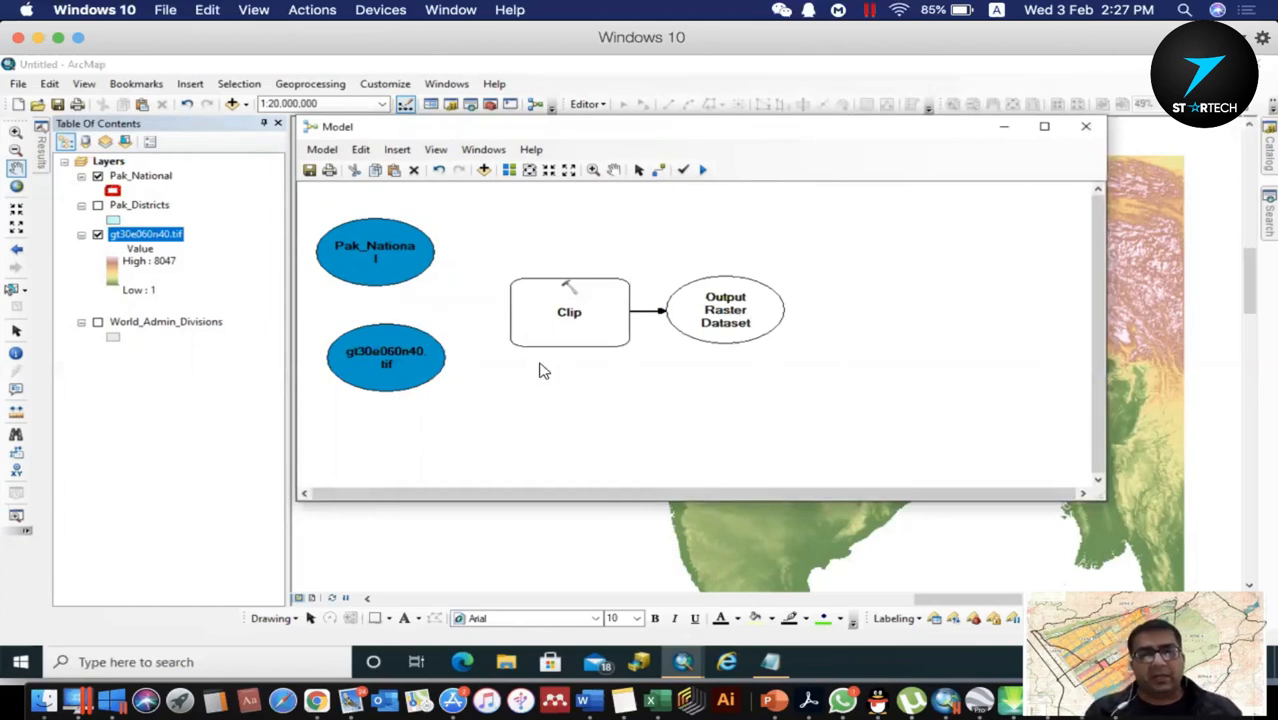
Connect the gt30e060n40.tif element to the Clip tool as its Input Raster.
click(659, 171)
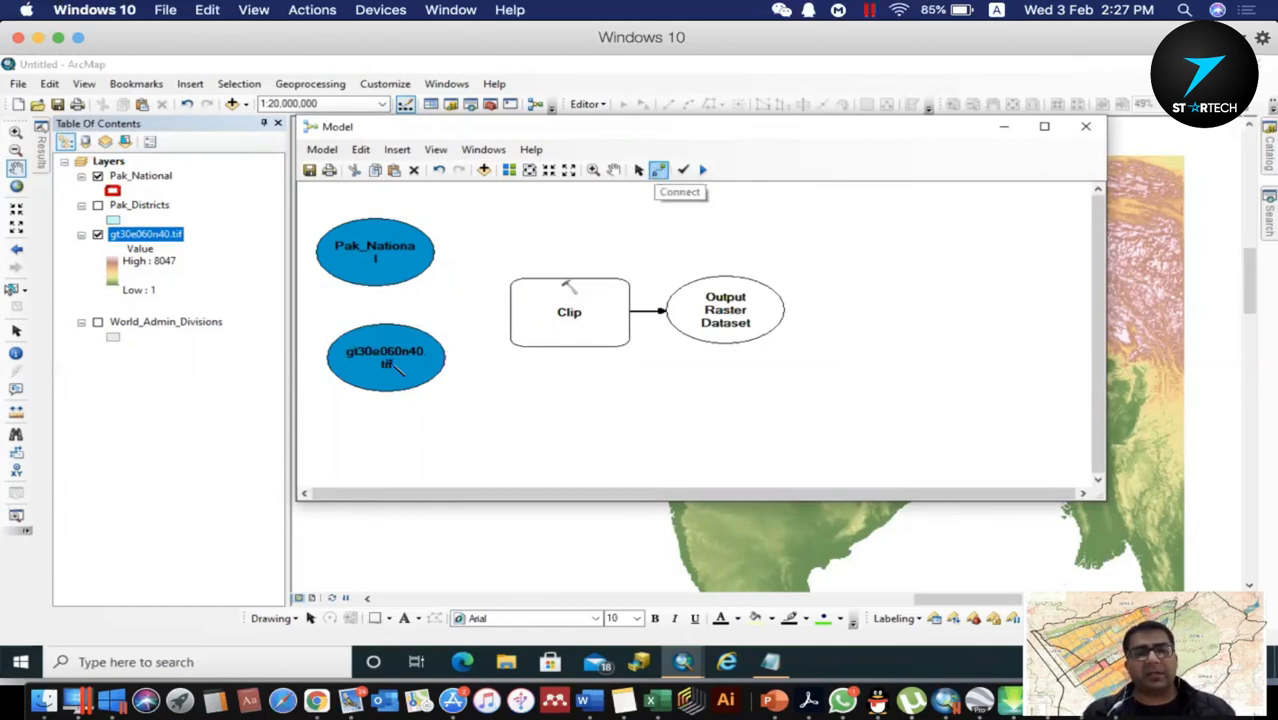
click(445, 342)
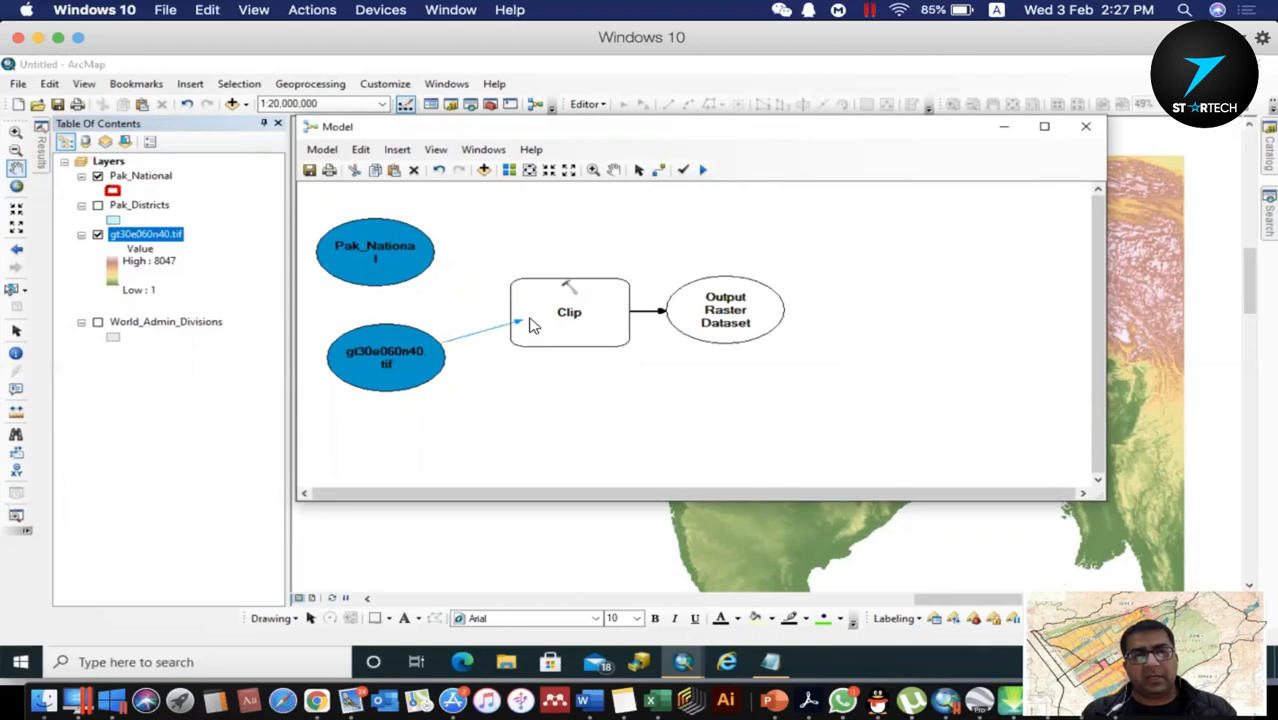
click(532, 324)
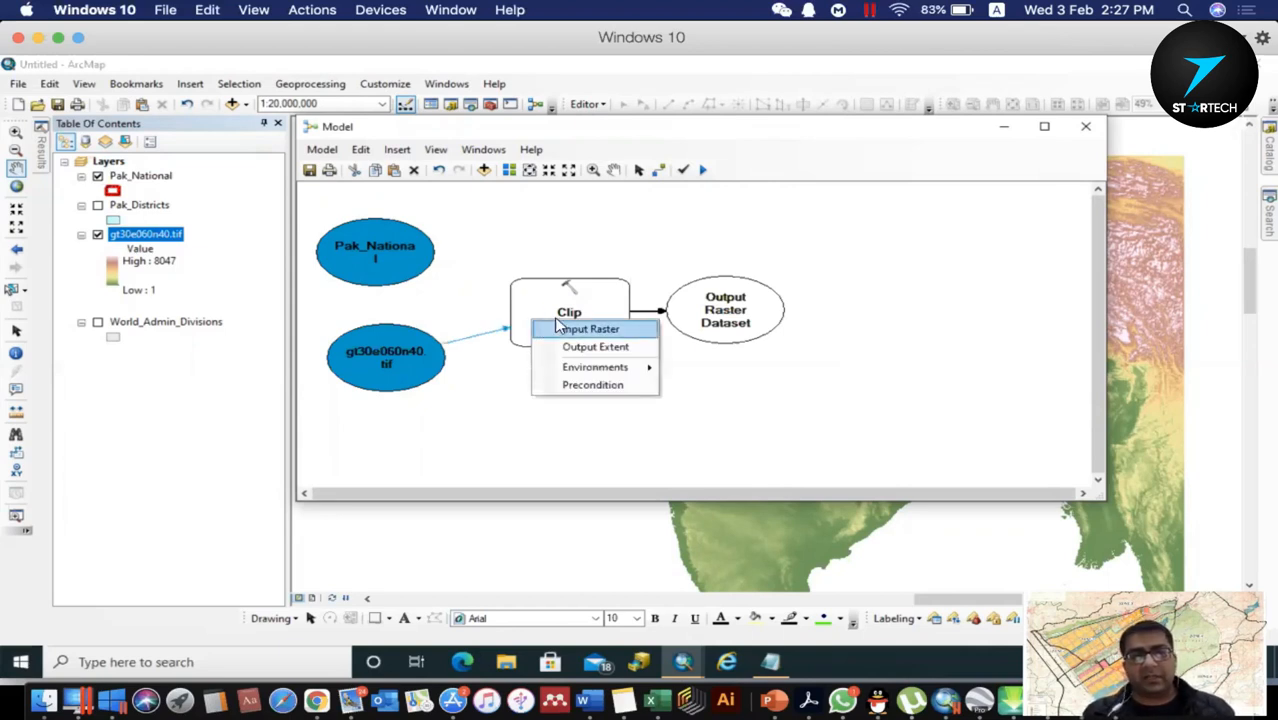
click(565, 329)
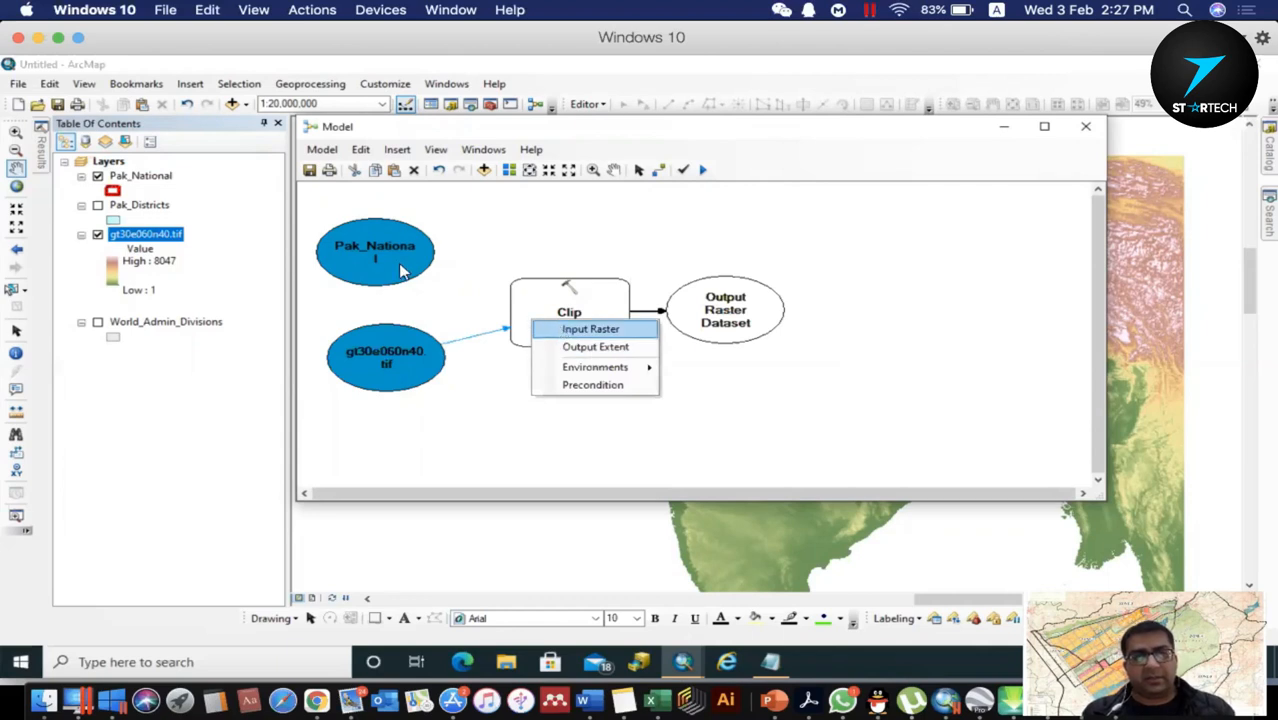
Connect the Pak_National element to the Clip tool as its Output Extent and return to the Select tool.
click(659, 170)
drag(430, 240, 624, 331)
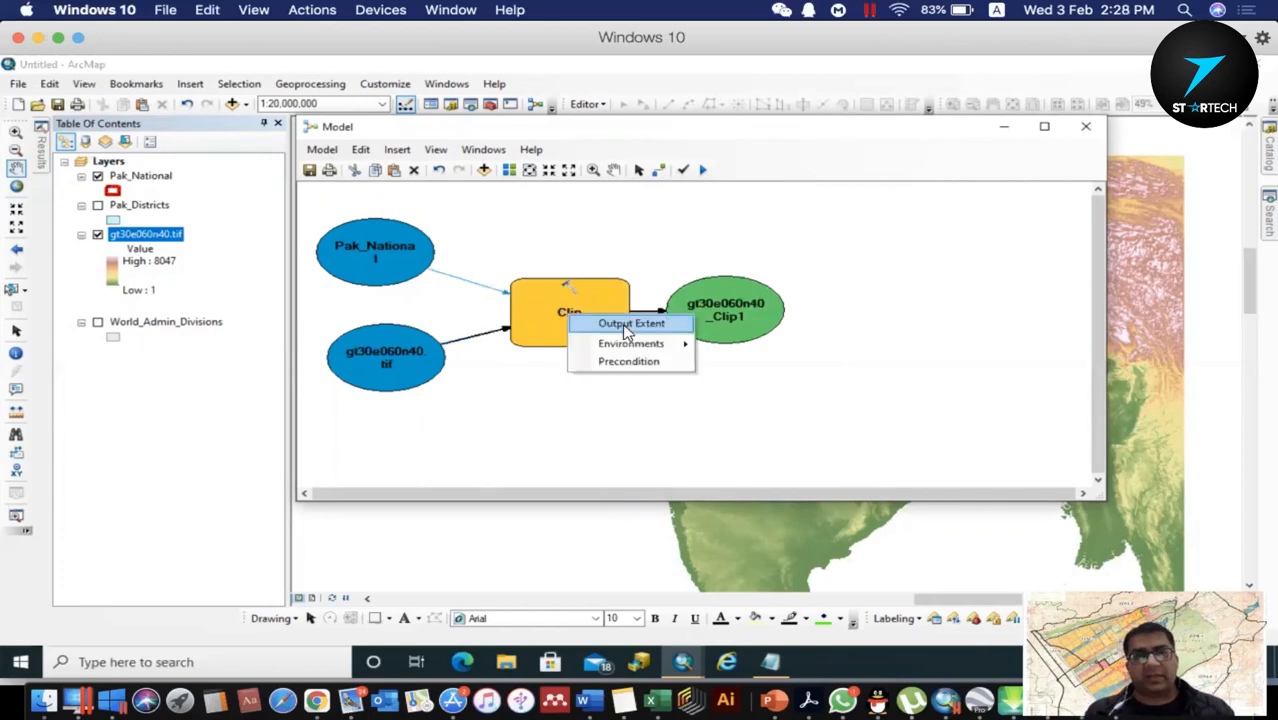
click(630, 324)
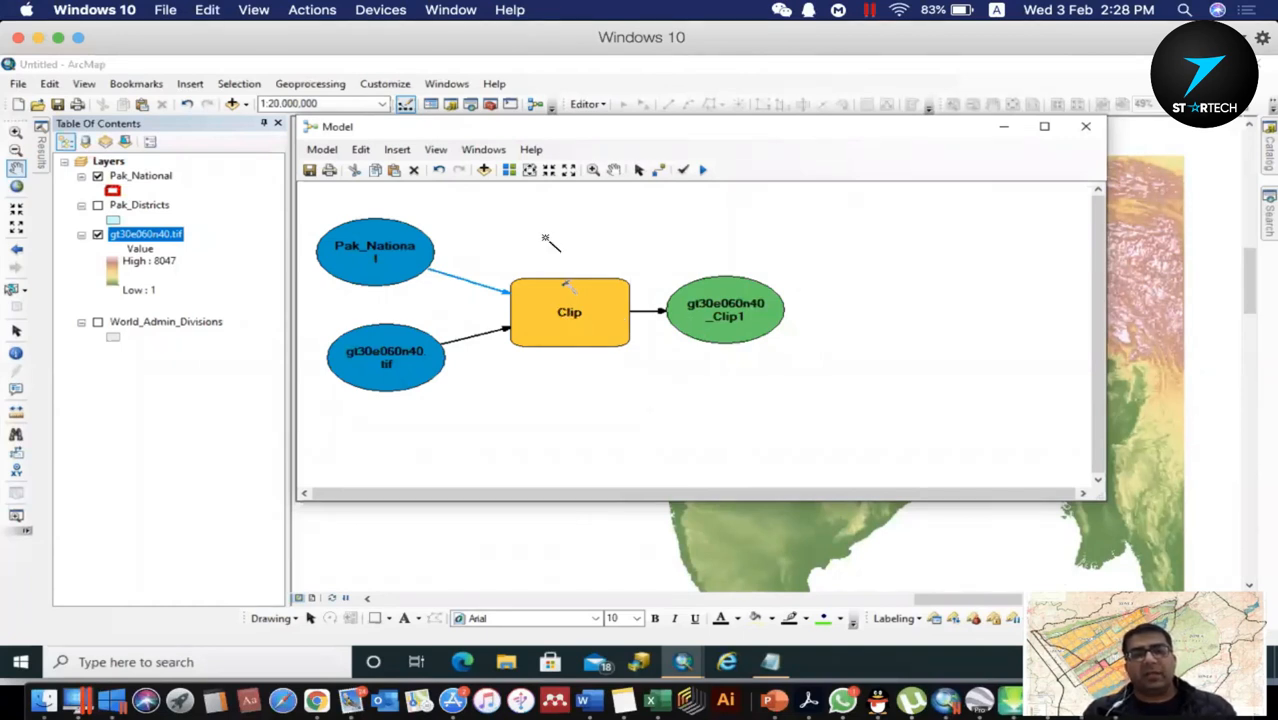
click(658, 170)
click(639, 170)
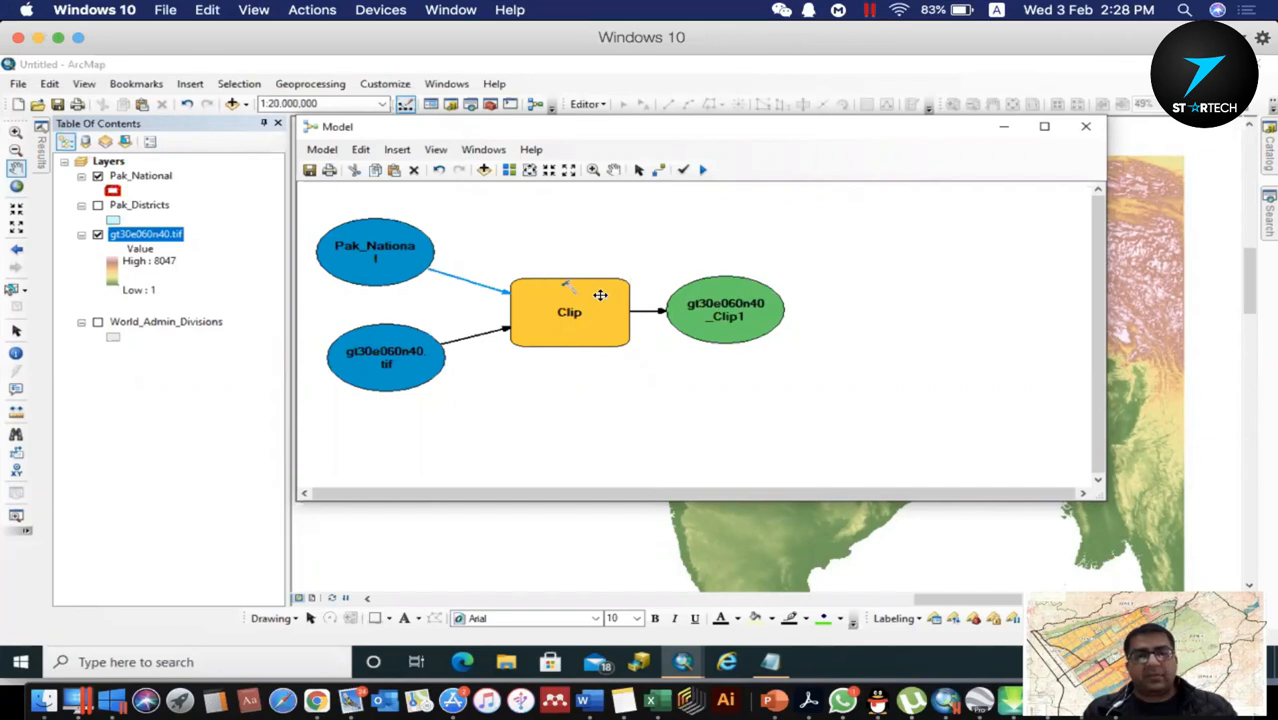
Review the Clip tool's input raster, output extent, rectangle coordinates and output raster dataset in the model.
double_click(566, 302)
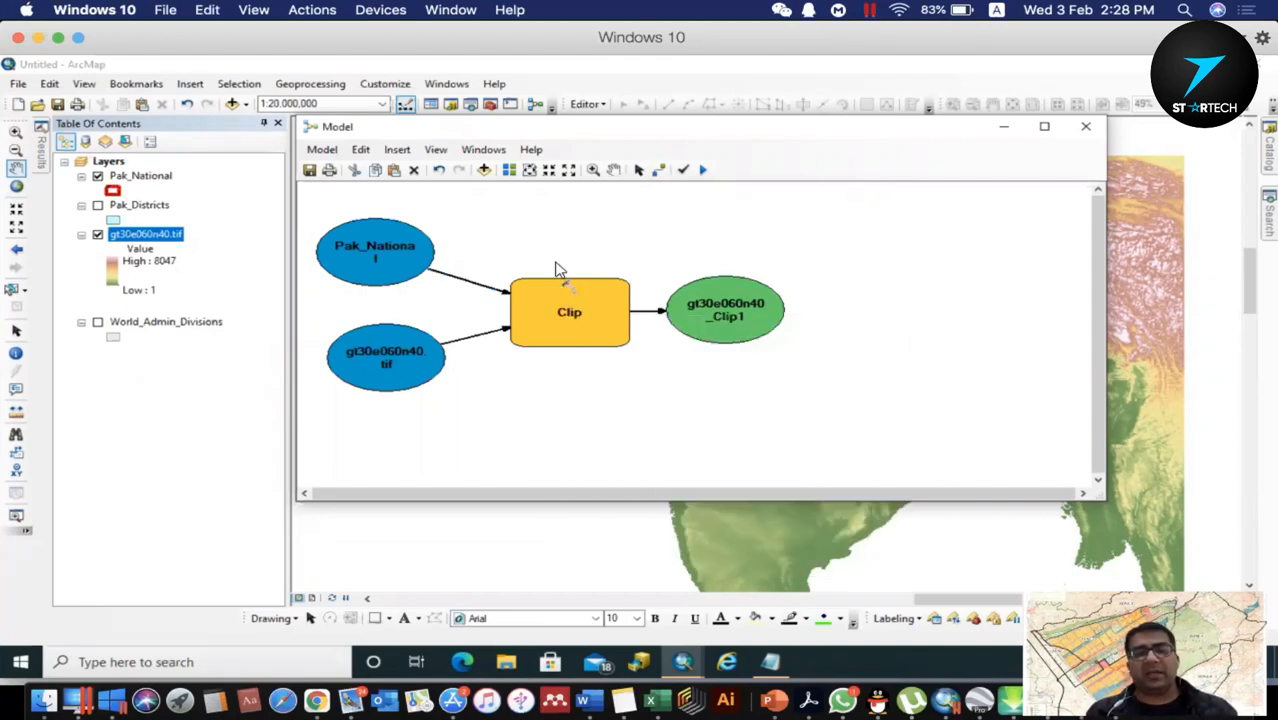
double_click(567, 309)
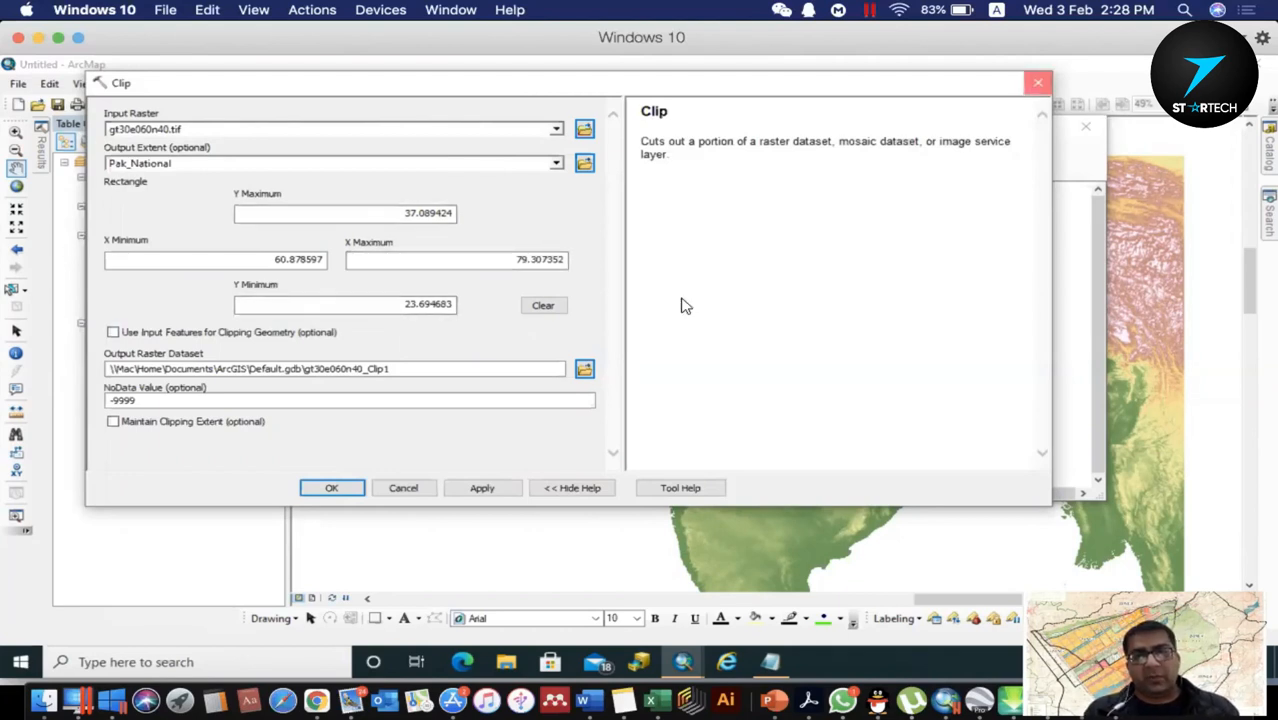
key(Return)
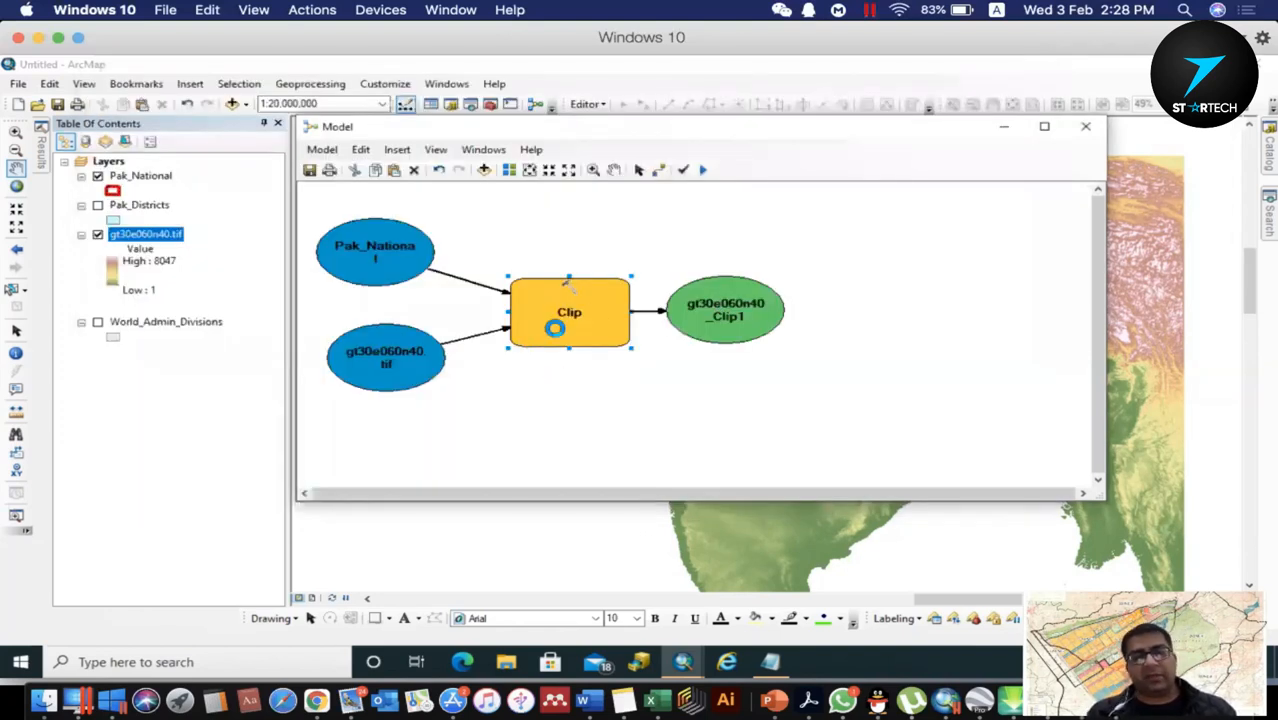
double_click(586, 317)
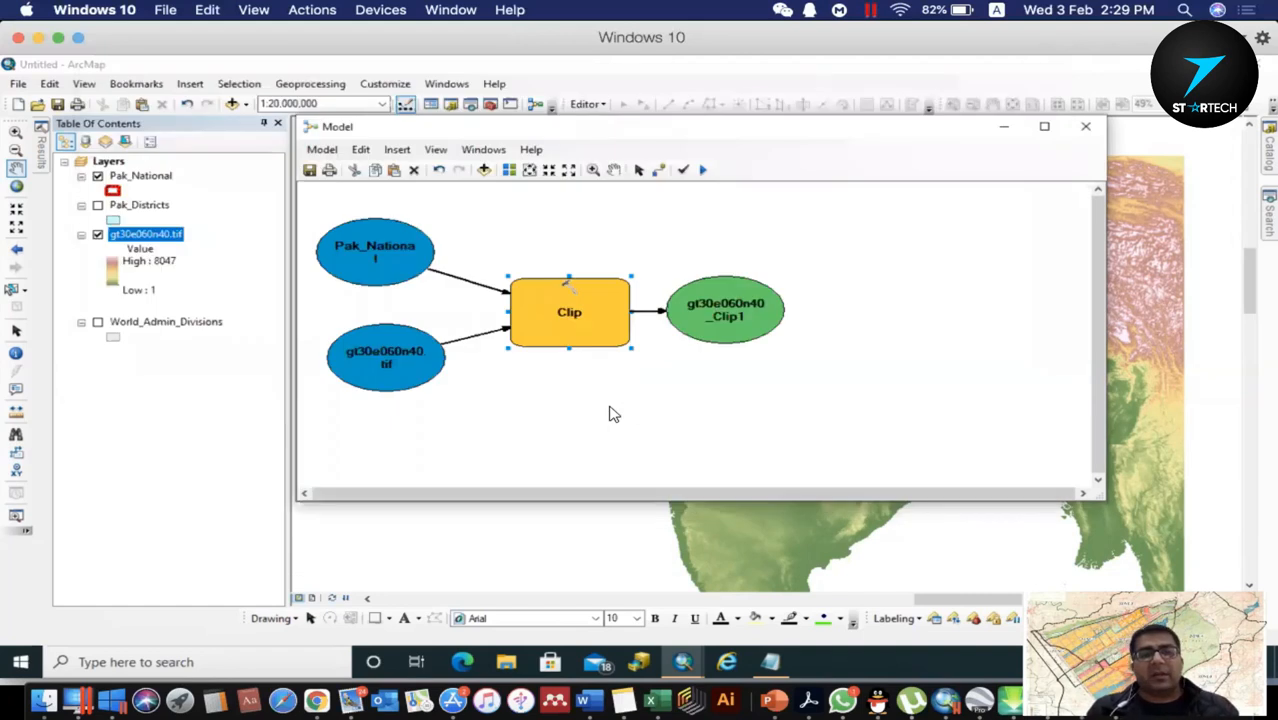
click(614, 414)
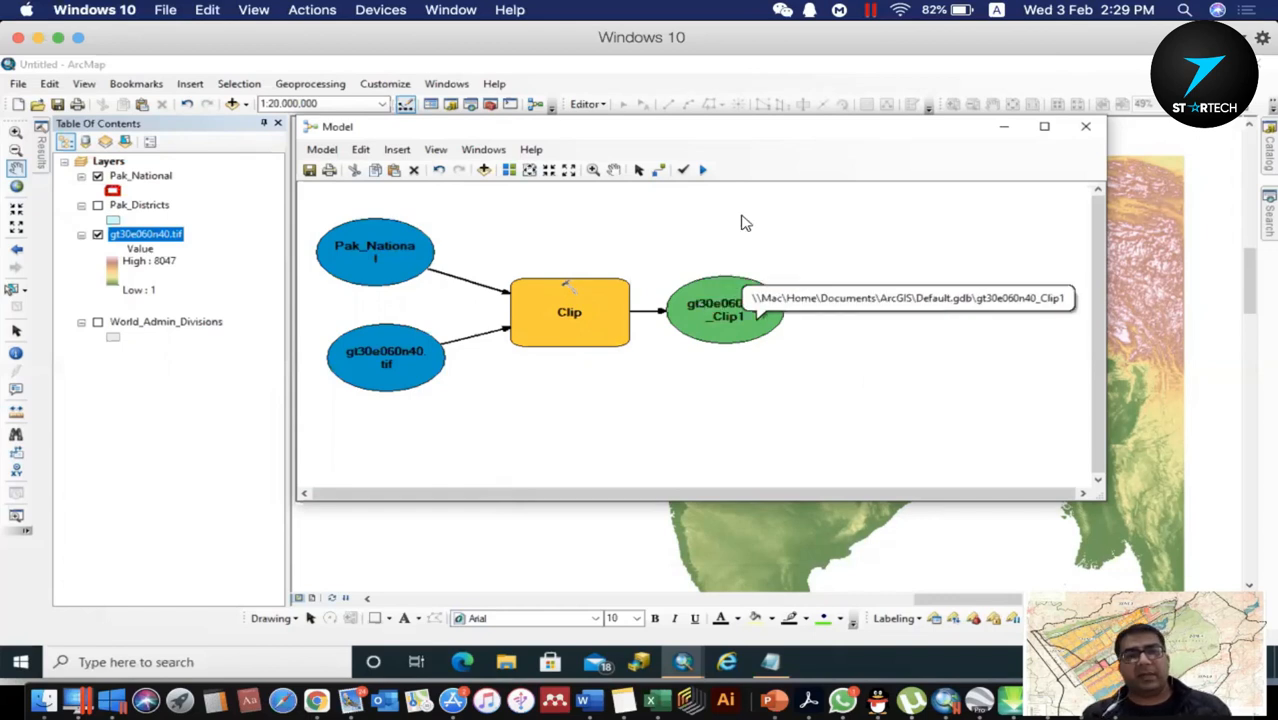
Validate and run the entire model, keeping the progress dialog clear of the diagram and closing it on completion.
click(683, 172)
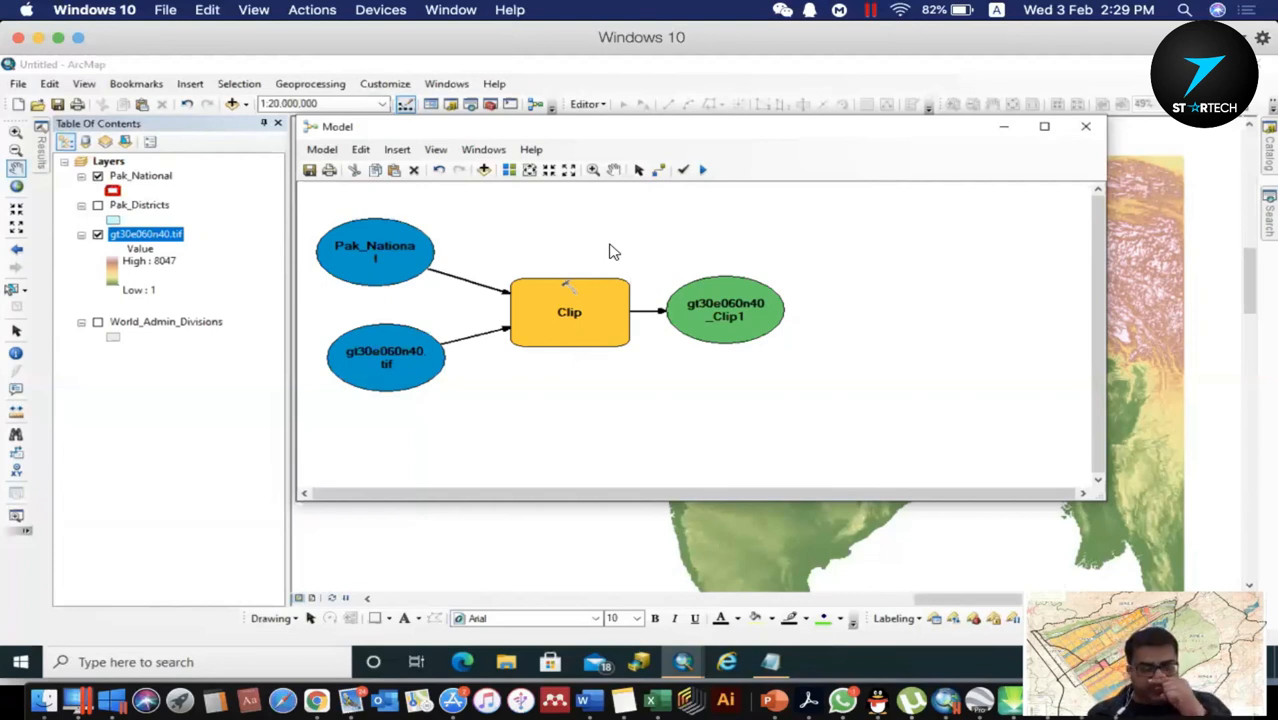
click(704, 171)
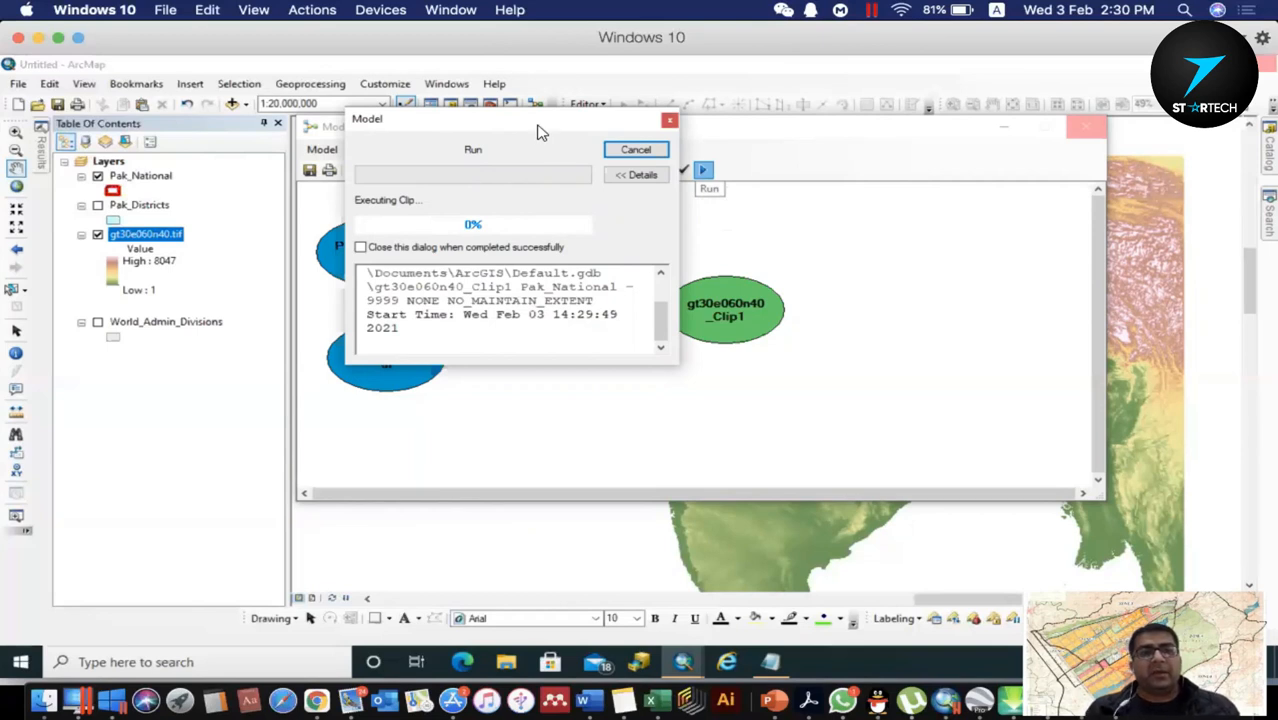
drag(540, 124, 350, 332)
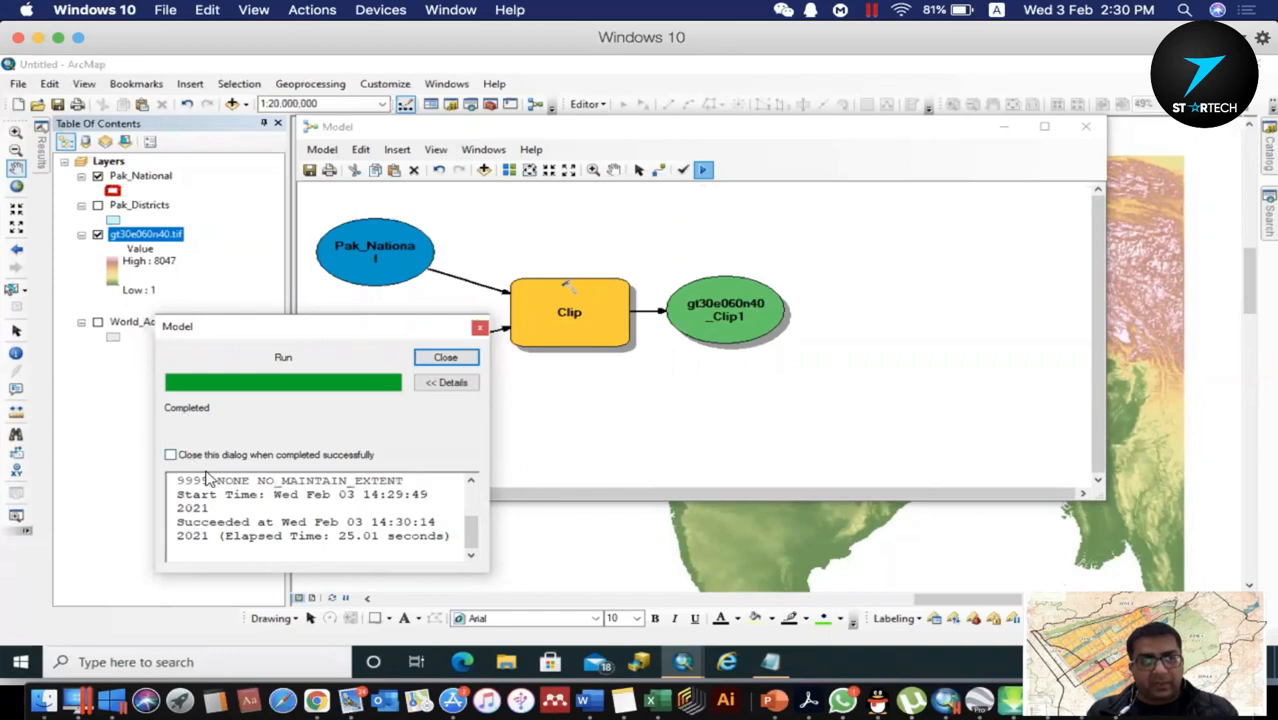
click(443, 358)
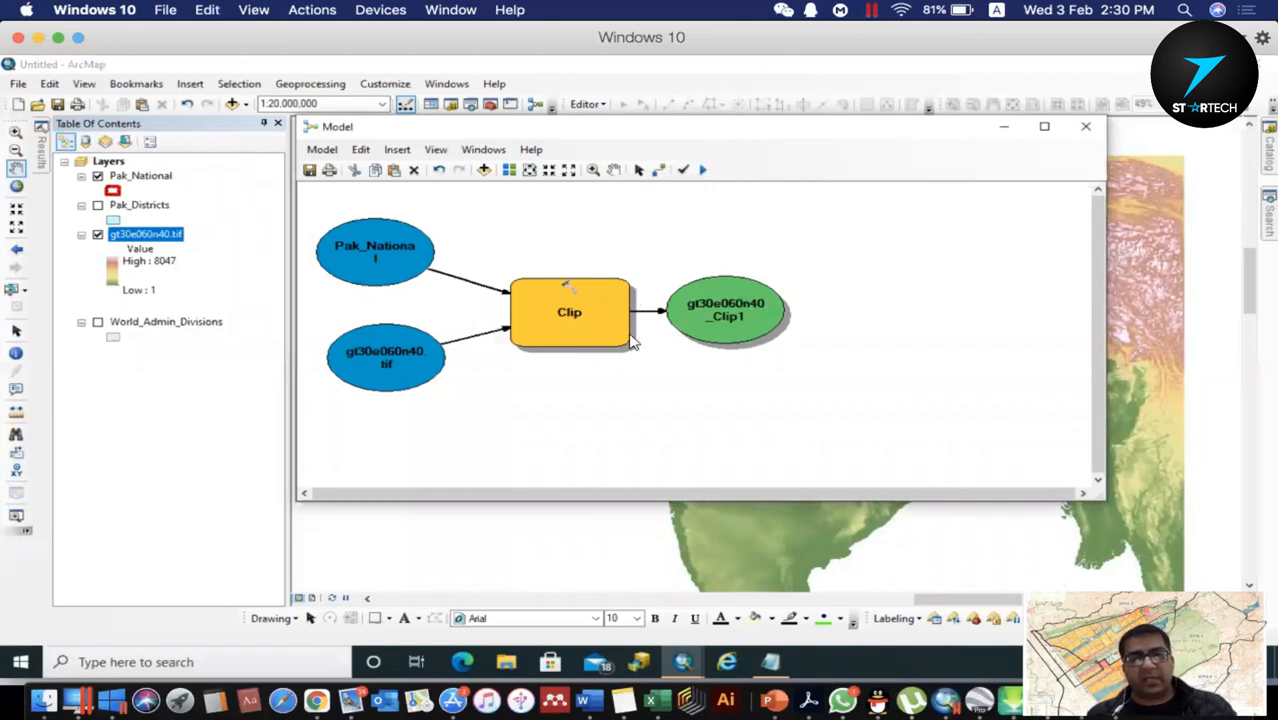
Add the Clip output raster to the map display and hide the original gt30e060n40.tif layer.
right_click(735, 314)
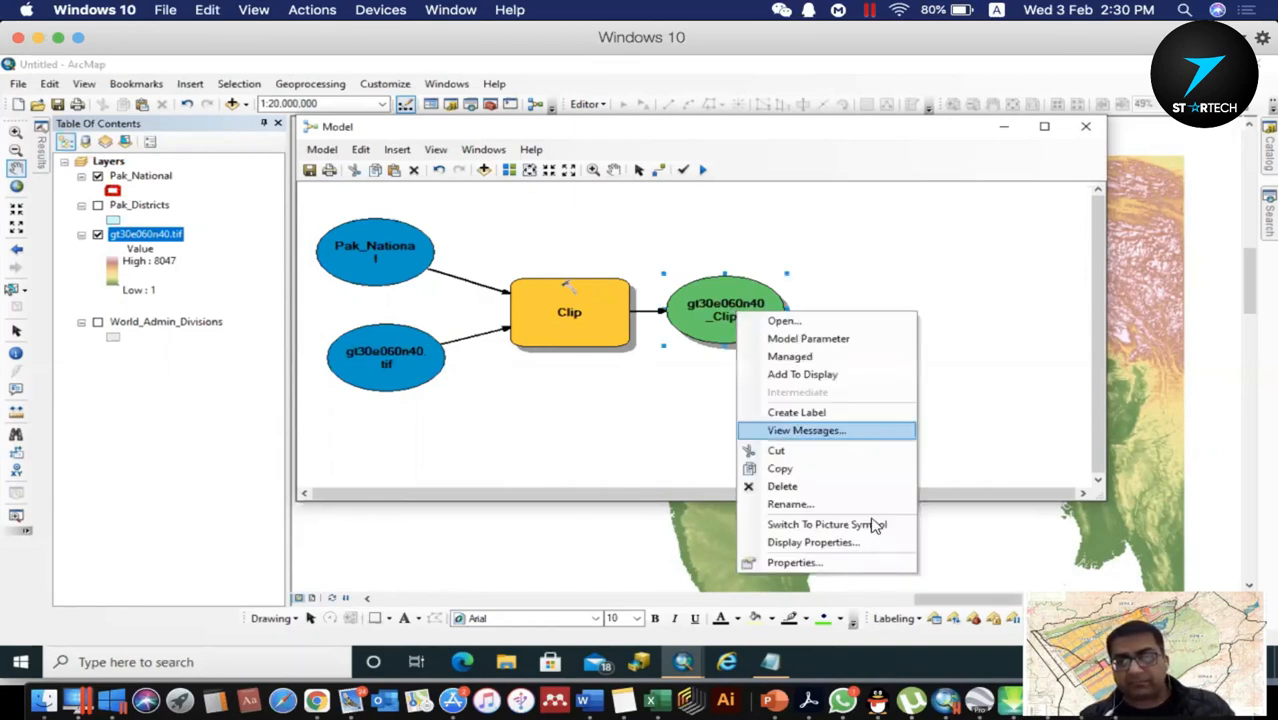
click(835, 375)
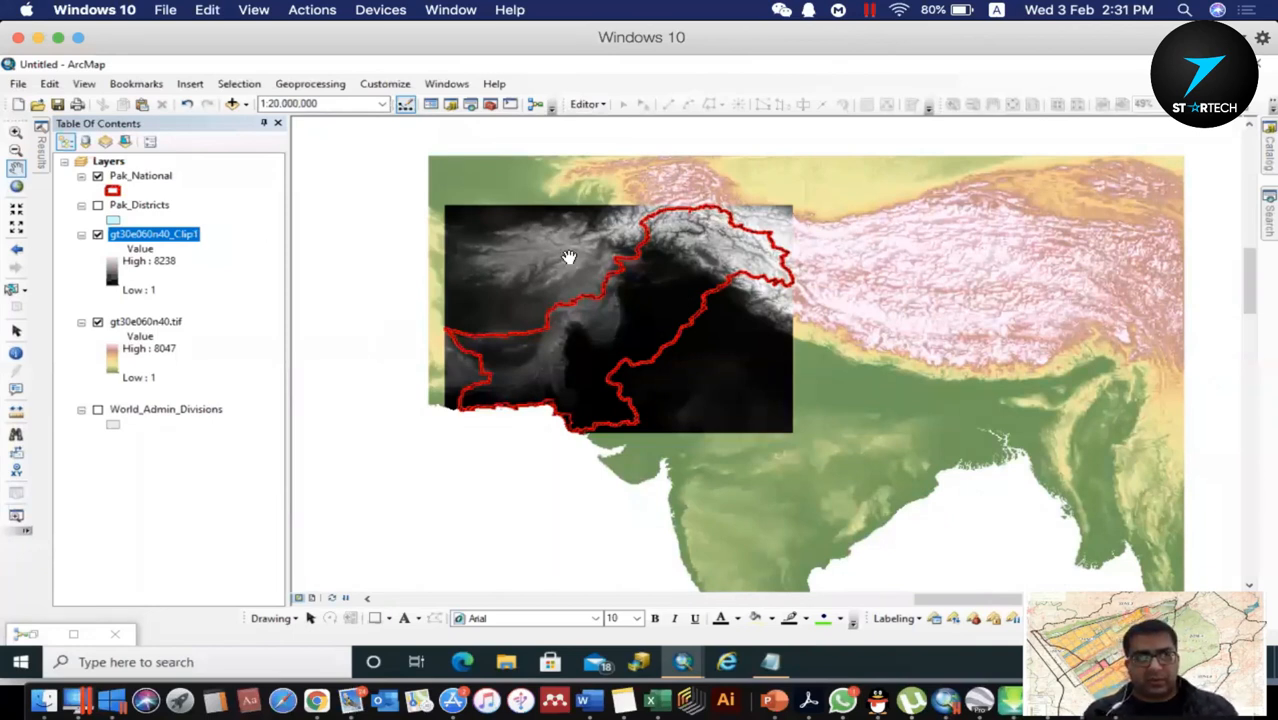
click(98, 323)
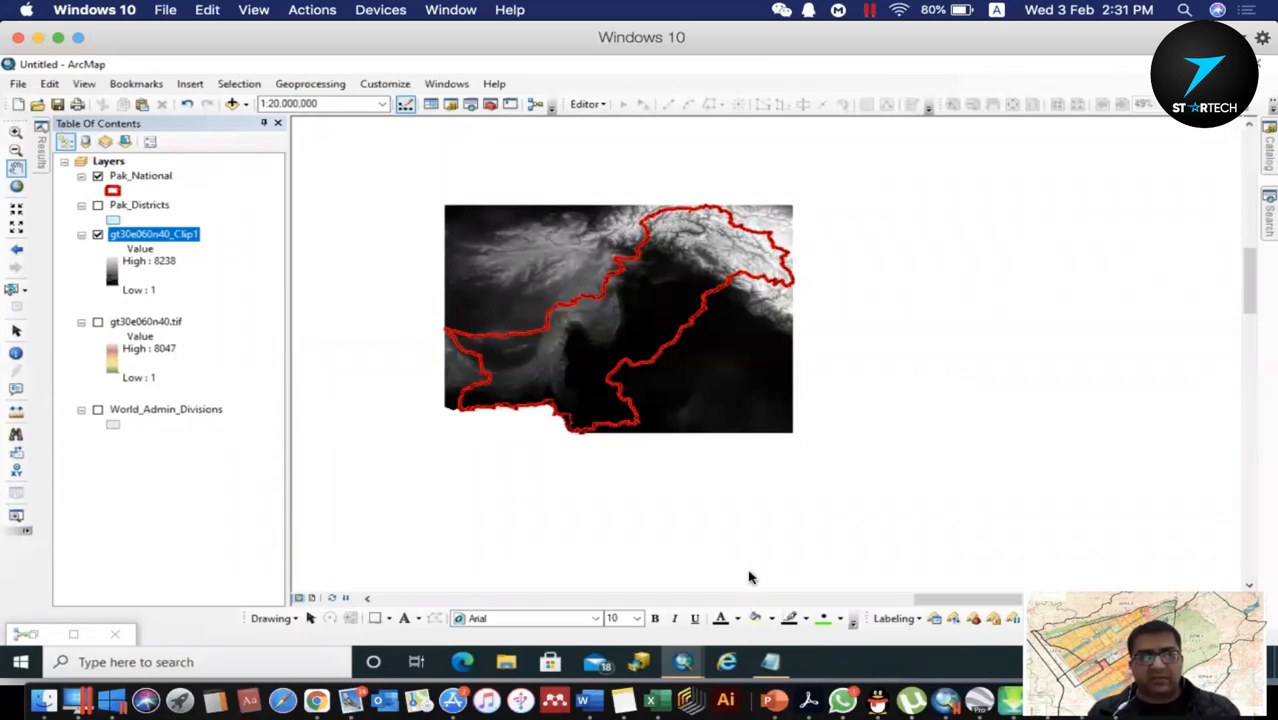
Enable Maintain Clipping Extent for the Clip tool in the model and run the model again.
double_click(34, 634)
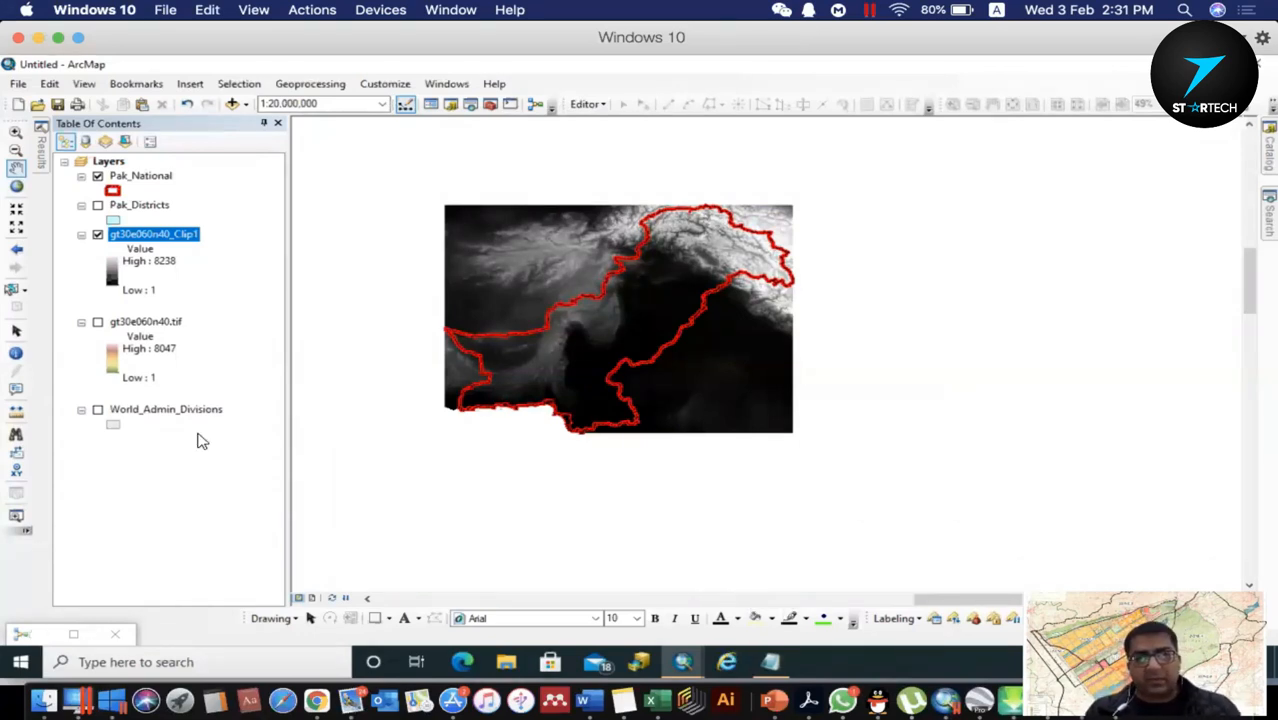
double_click(577, 311)
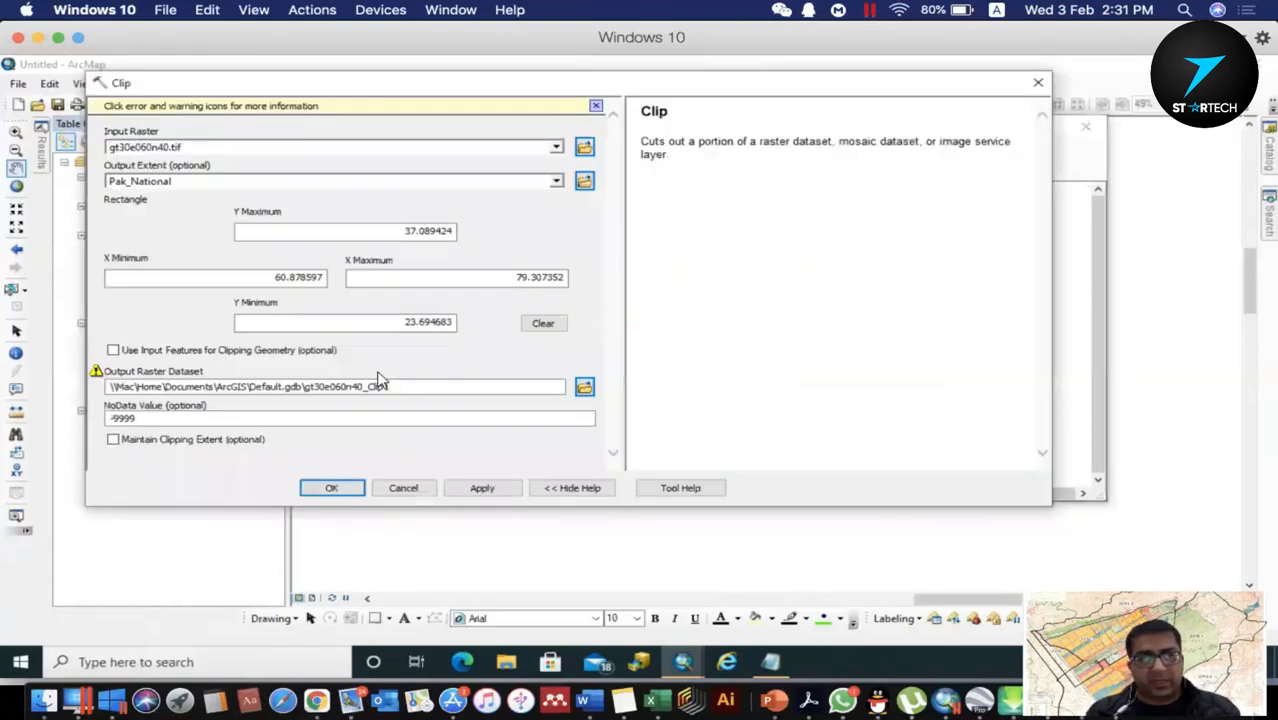
click(193, 418)
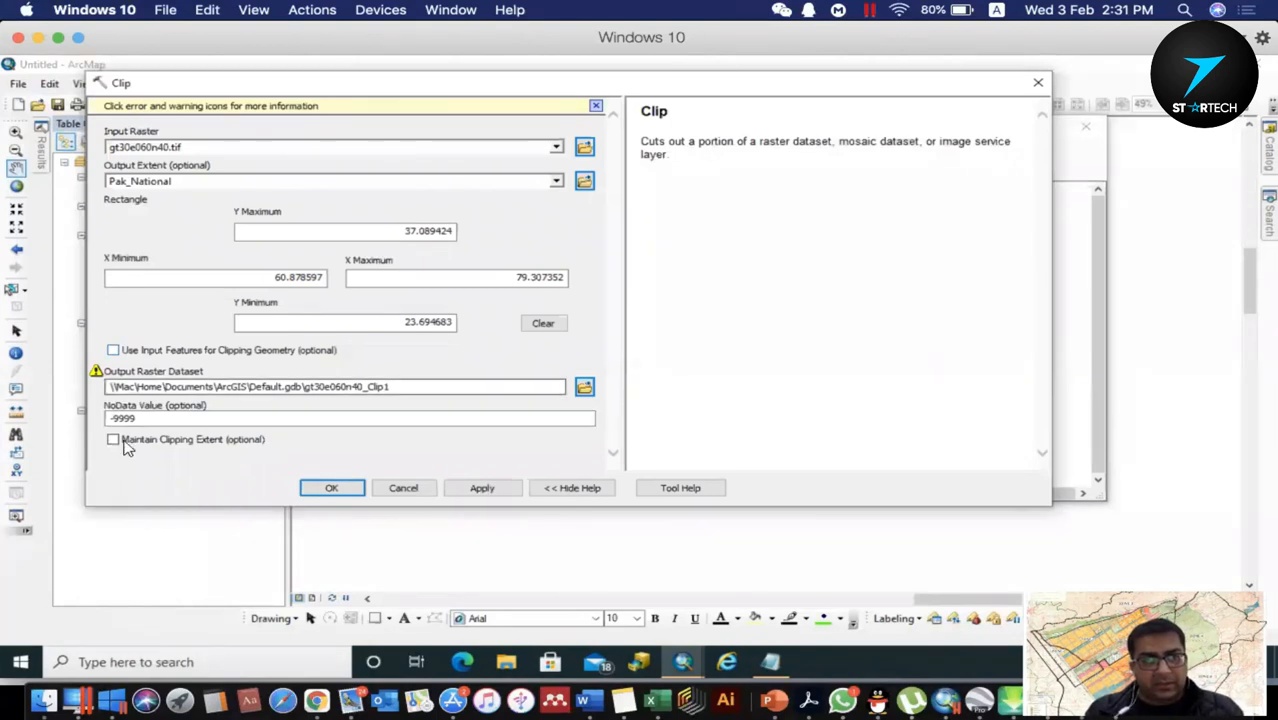
click(180, 446)
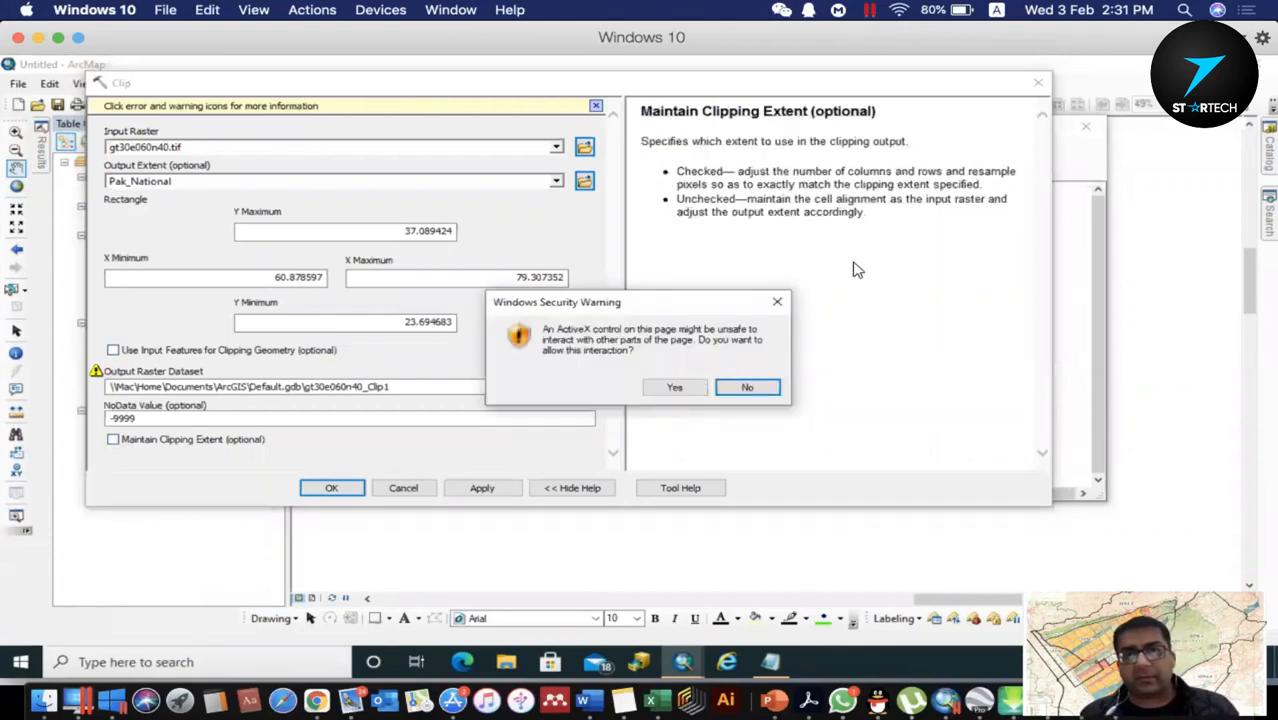
click(672, 389)
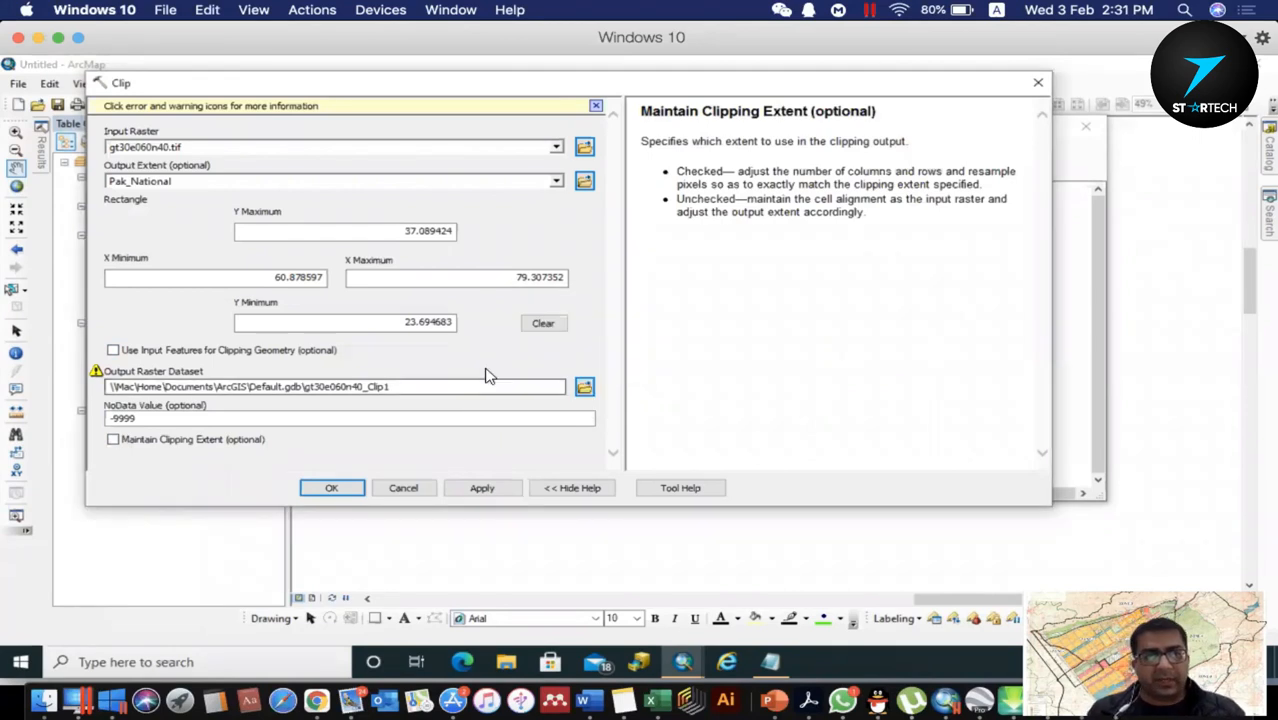
click(218, 441)
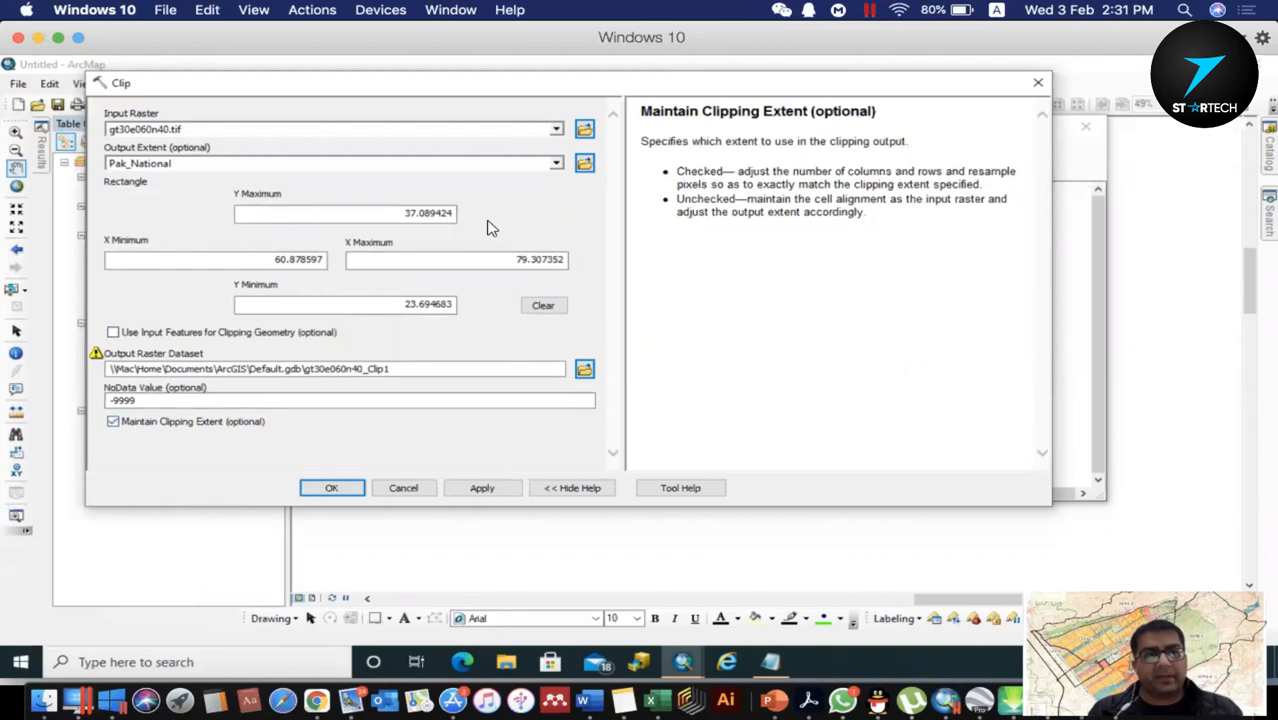
click(325, 488)
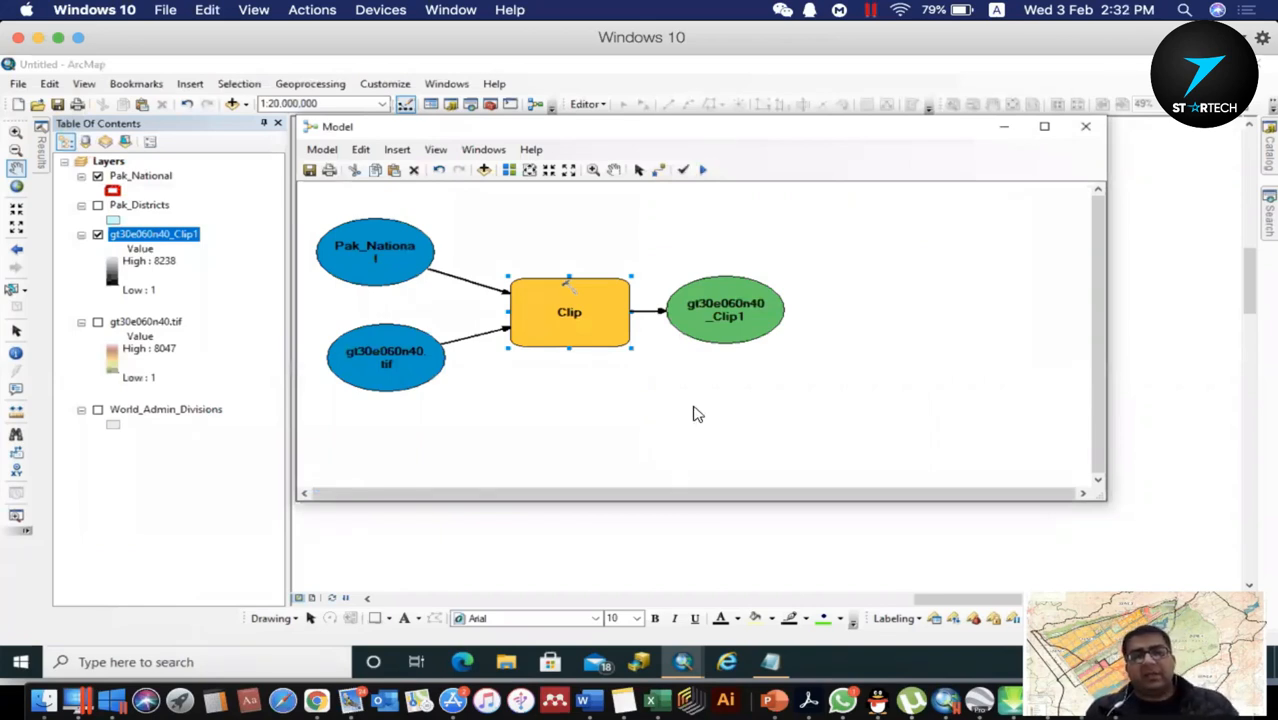
click(703, 170)
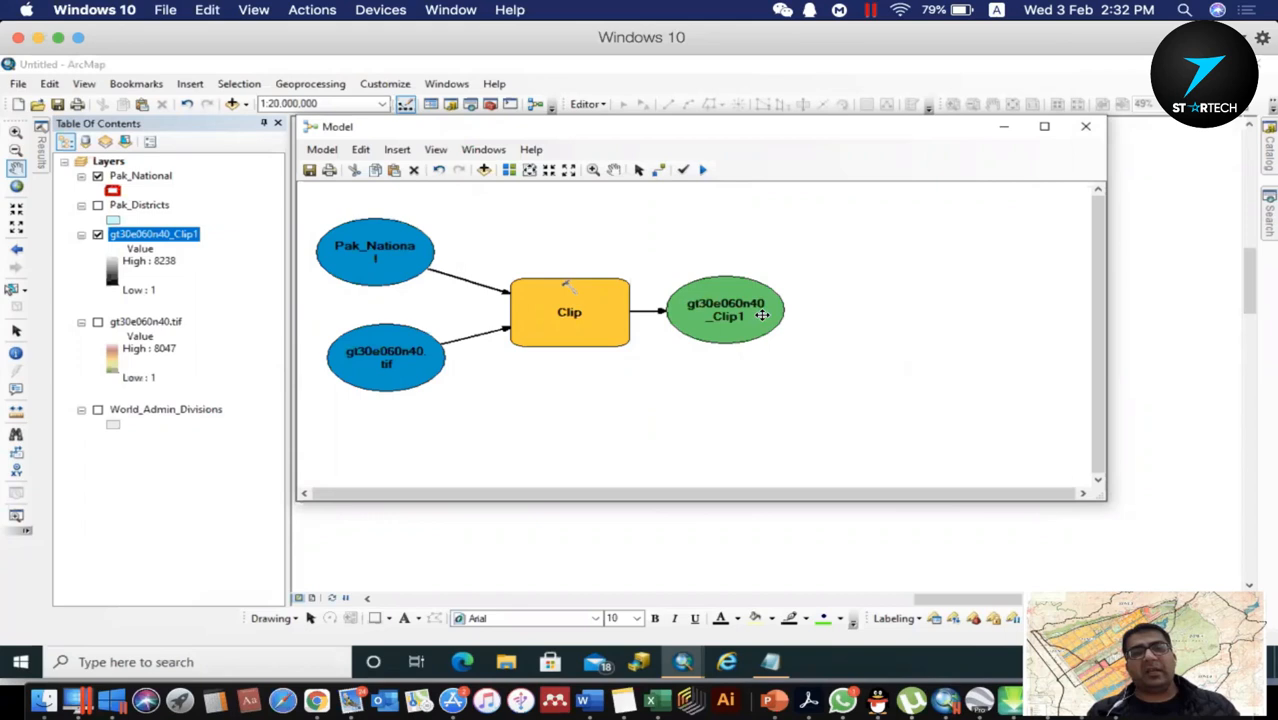
mouse_move(779, 315)
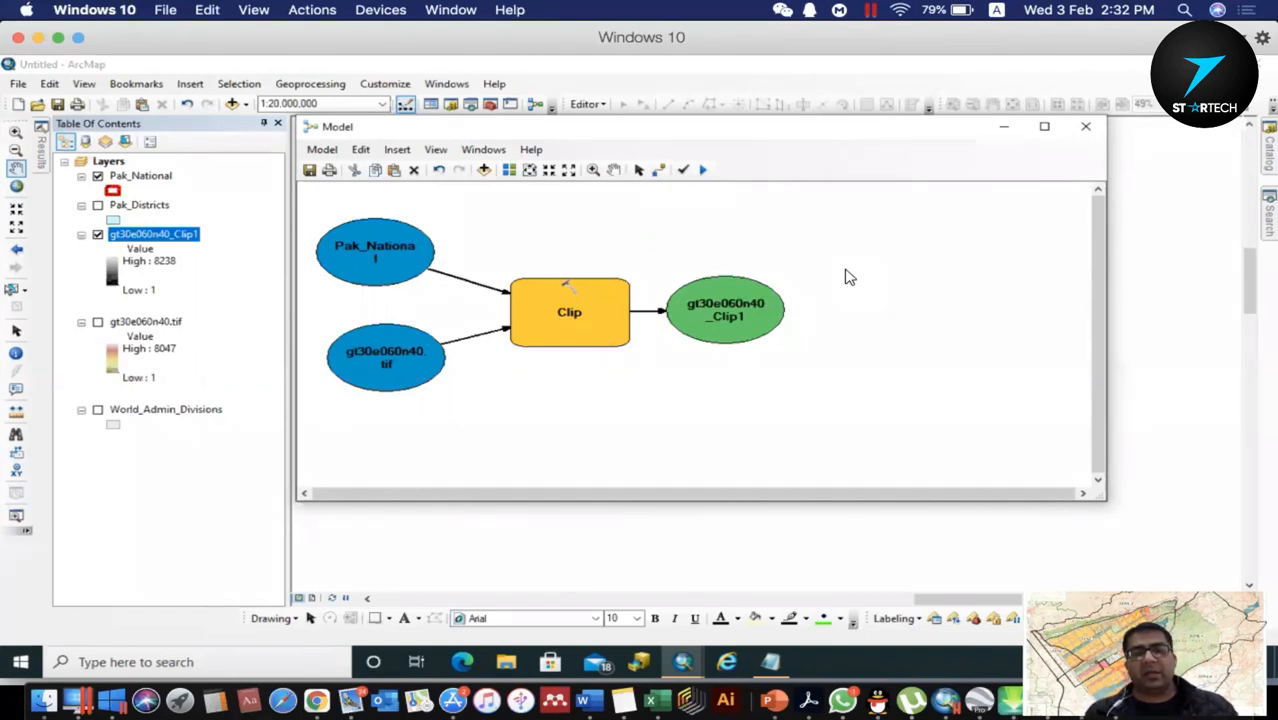
Search for slope, place the Spatial Analyst Slope tool beside the Clip output in a widened model window, and close the model.
click(1267, 158)
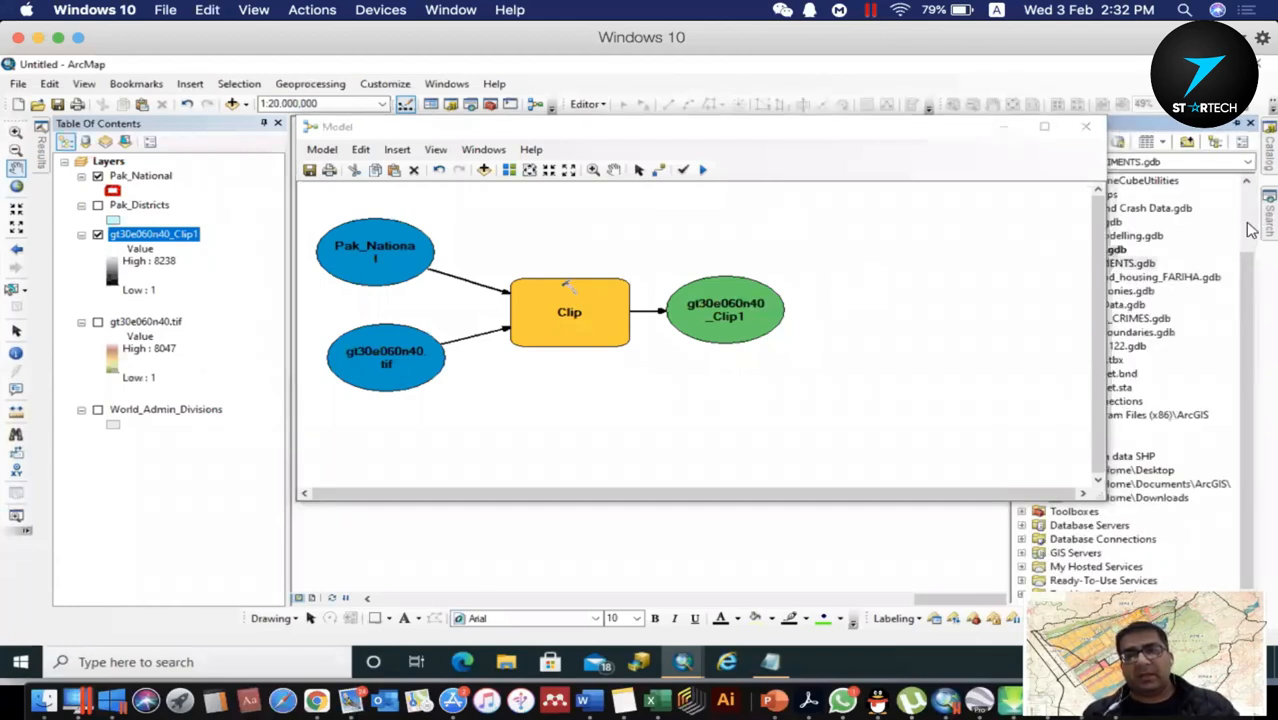
click(918, 122)
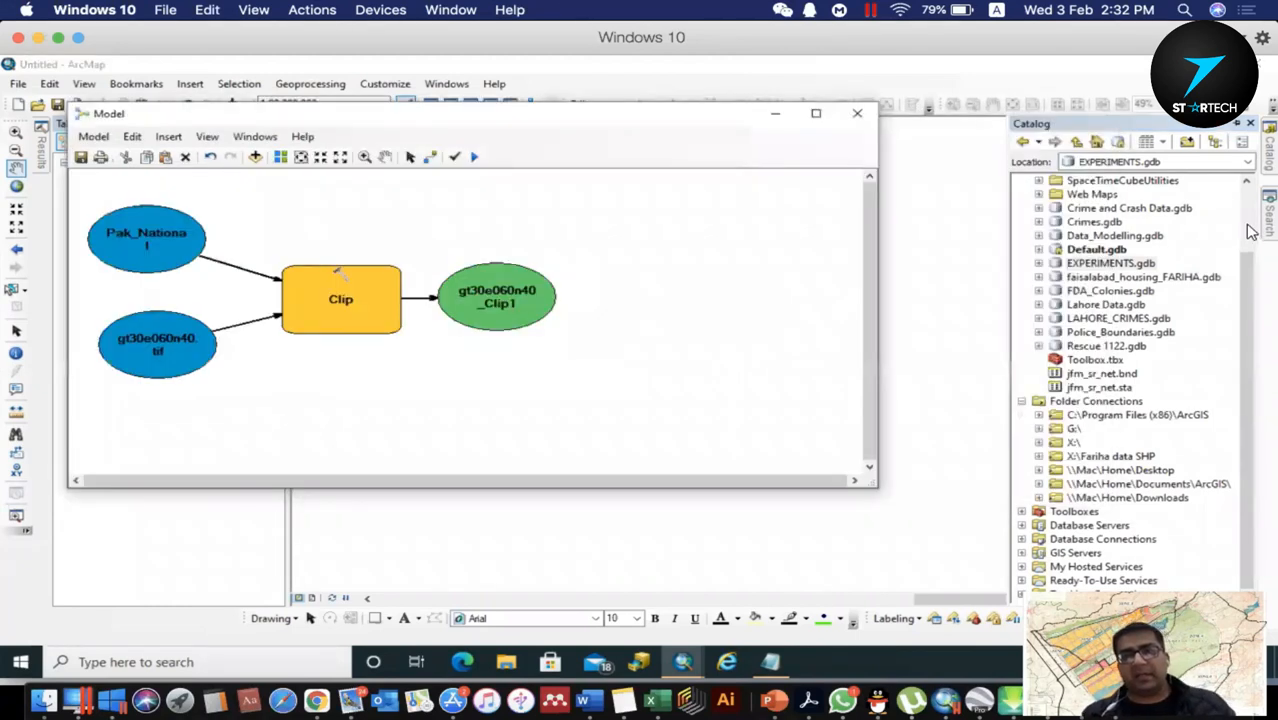
click(1267, 214)
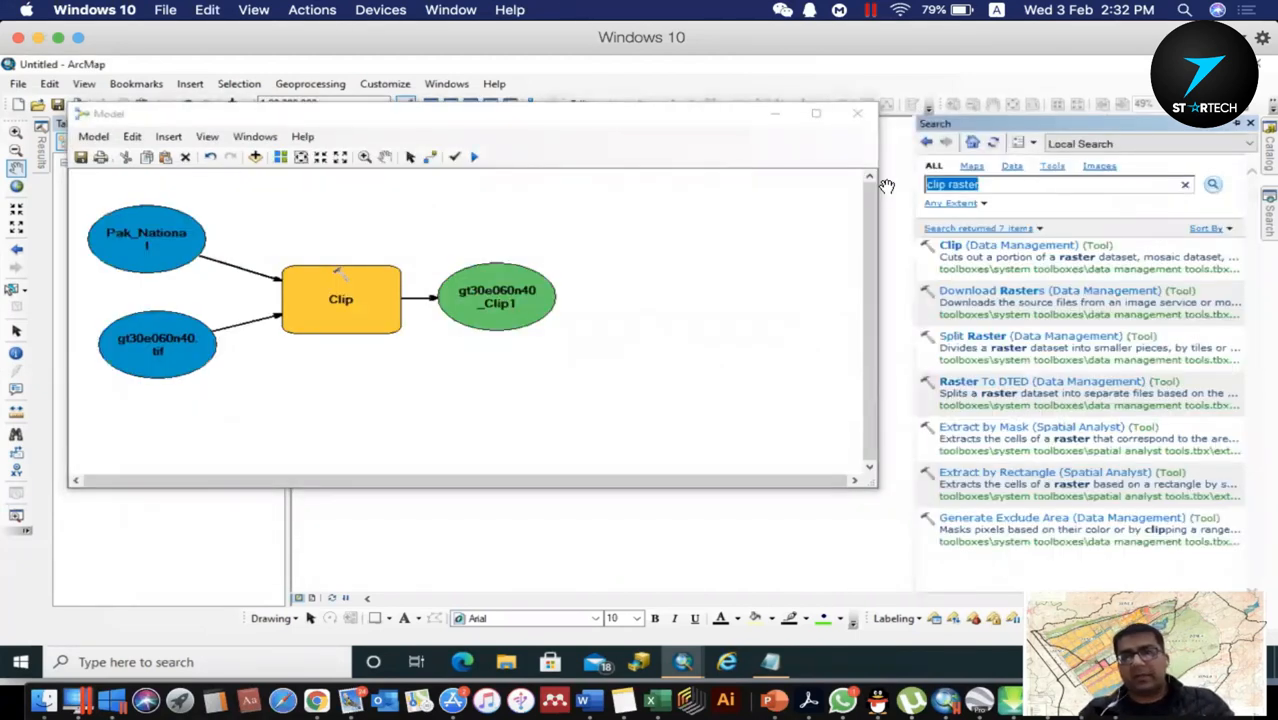
text(slope)
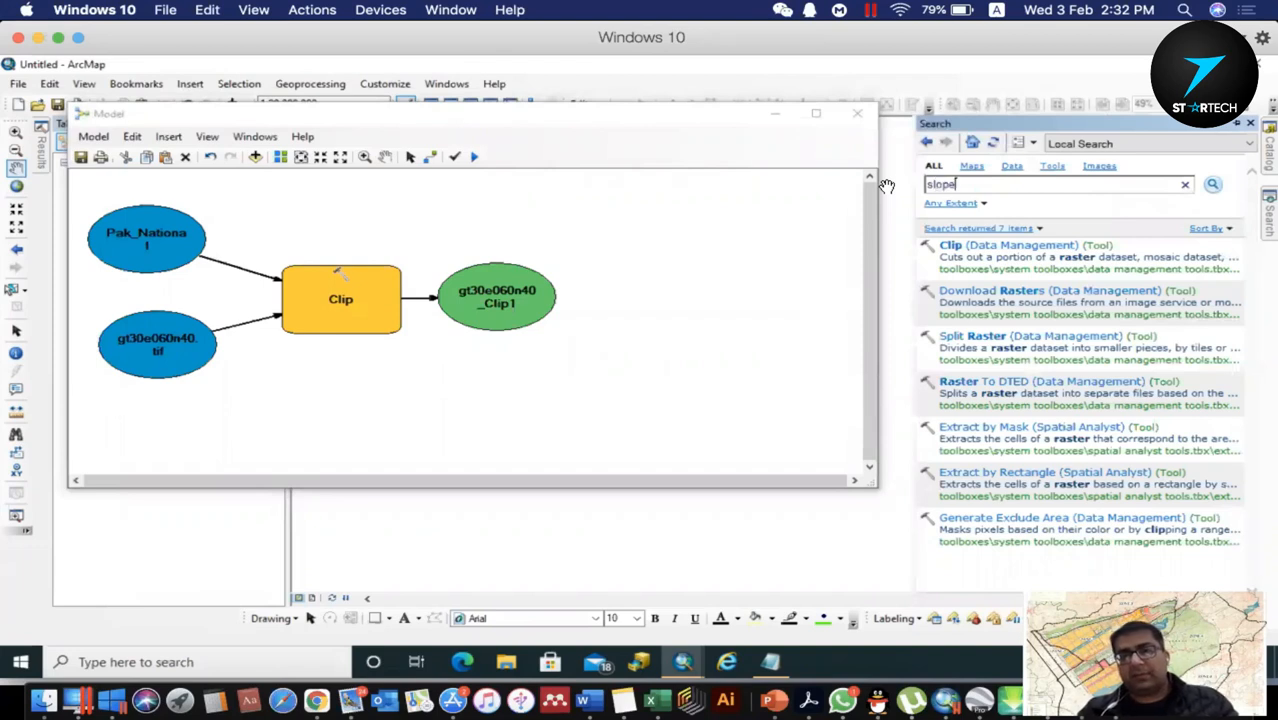
key(Return)
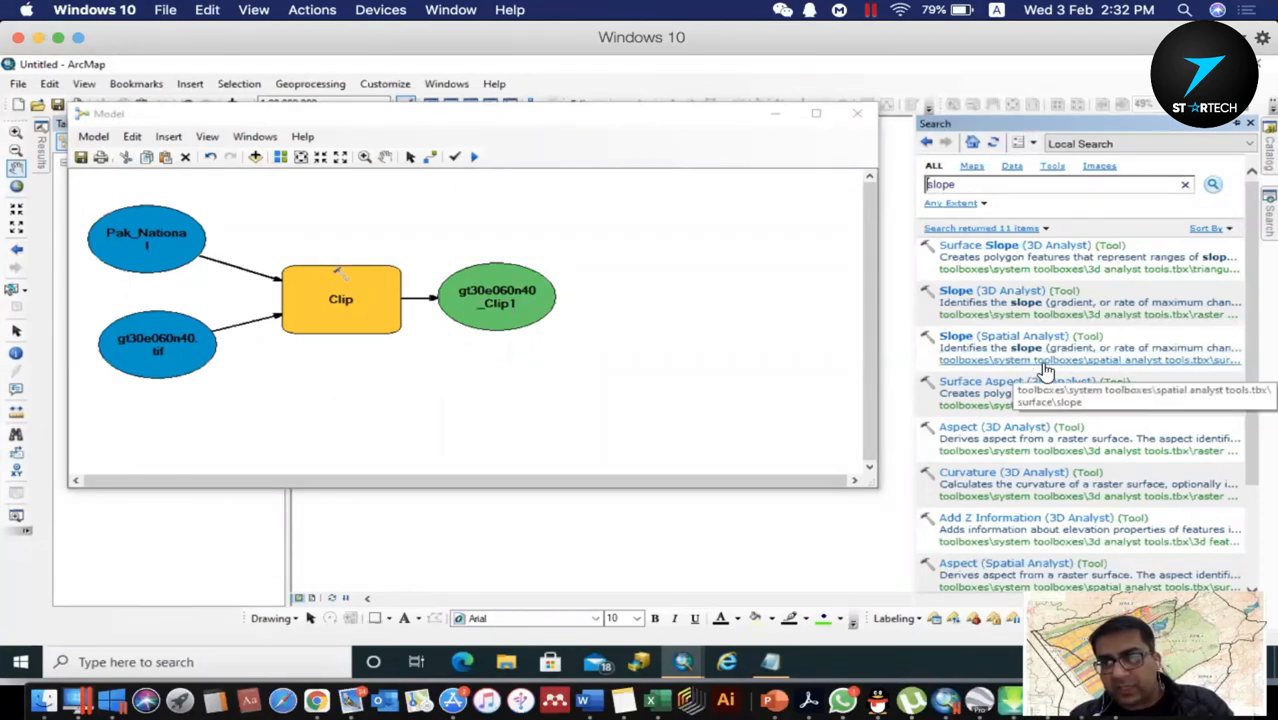
drag(1044, 371, 734, 293)
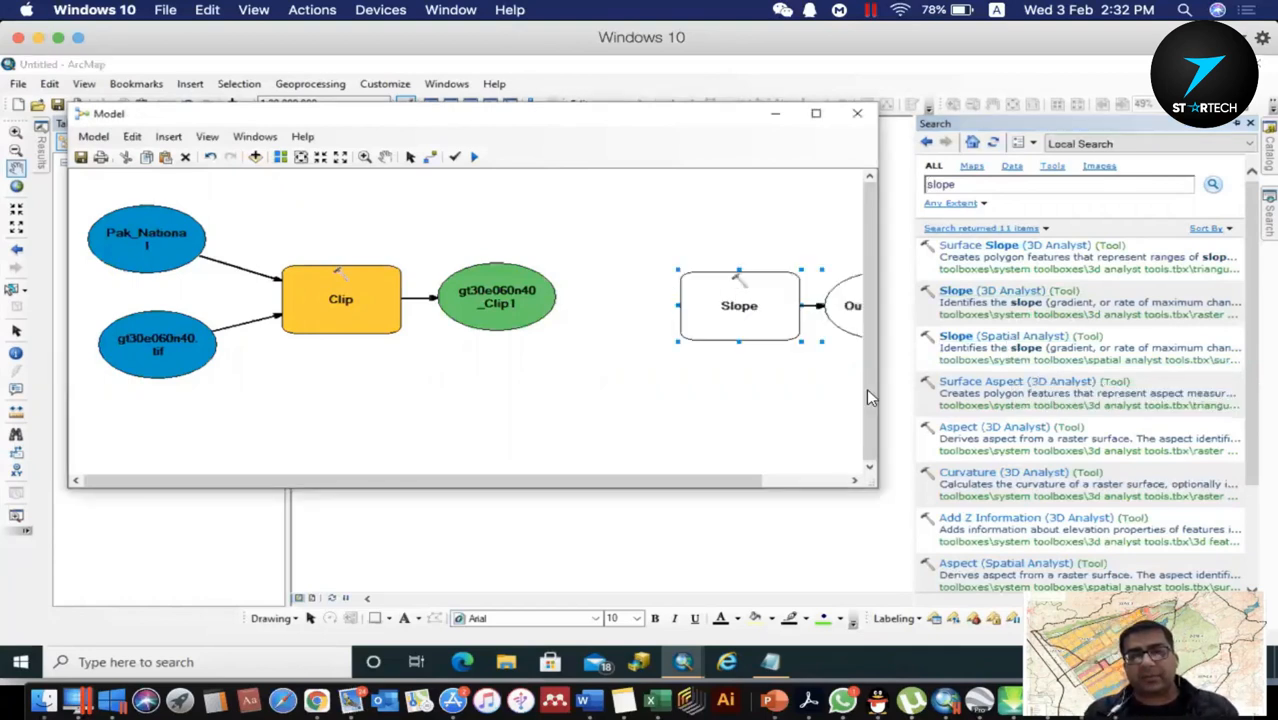
drag(877, 371, 1054, 371)
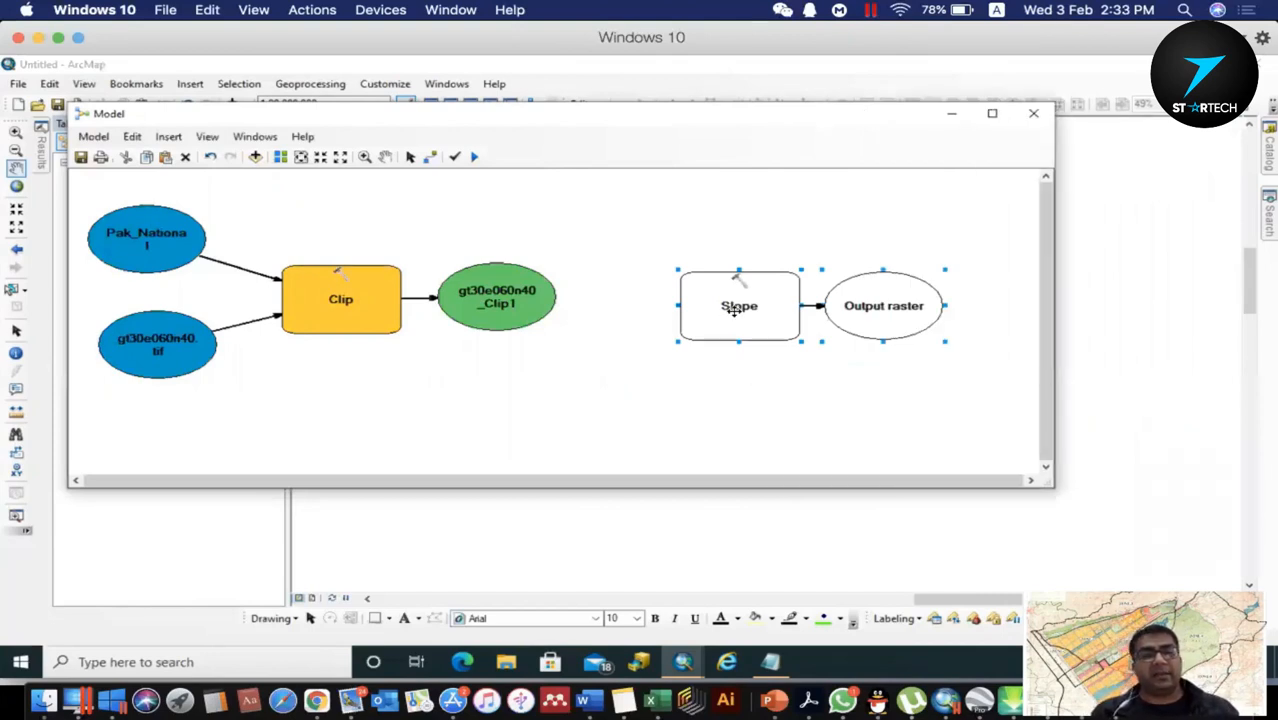
mouse_move(734, 310)
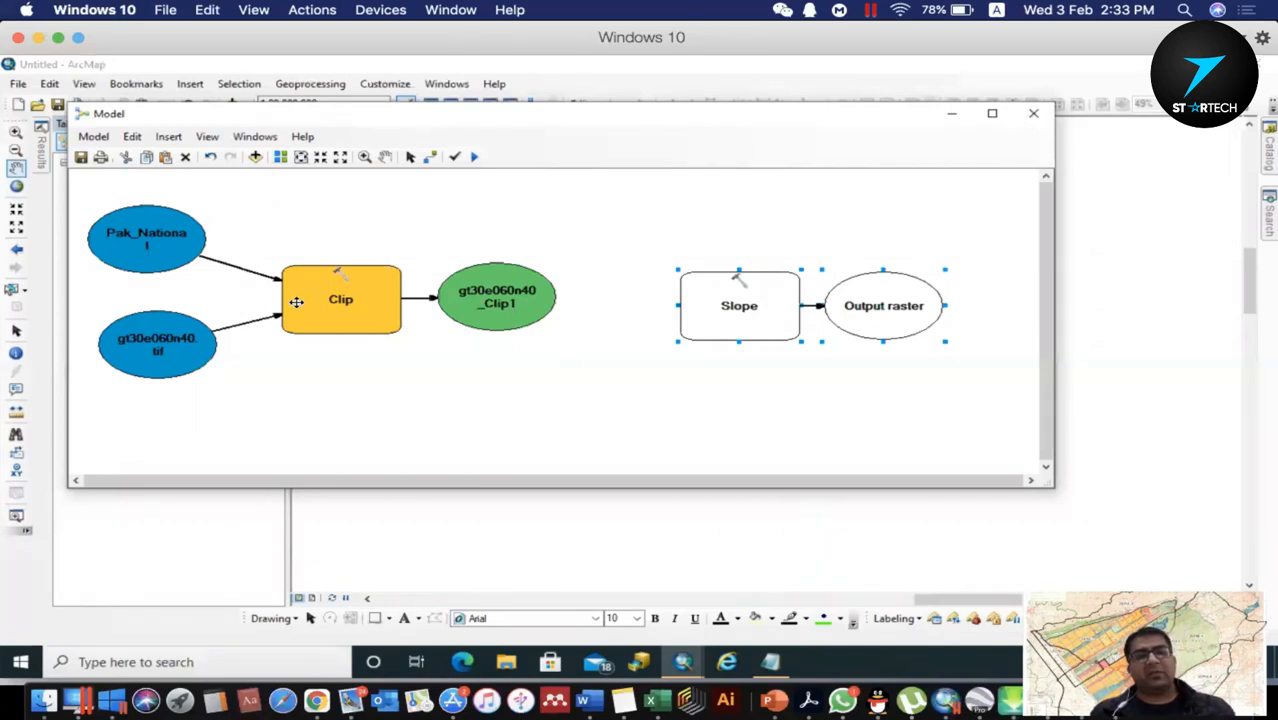
click(1033, 118)
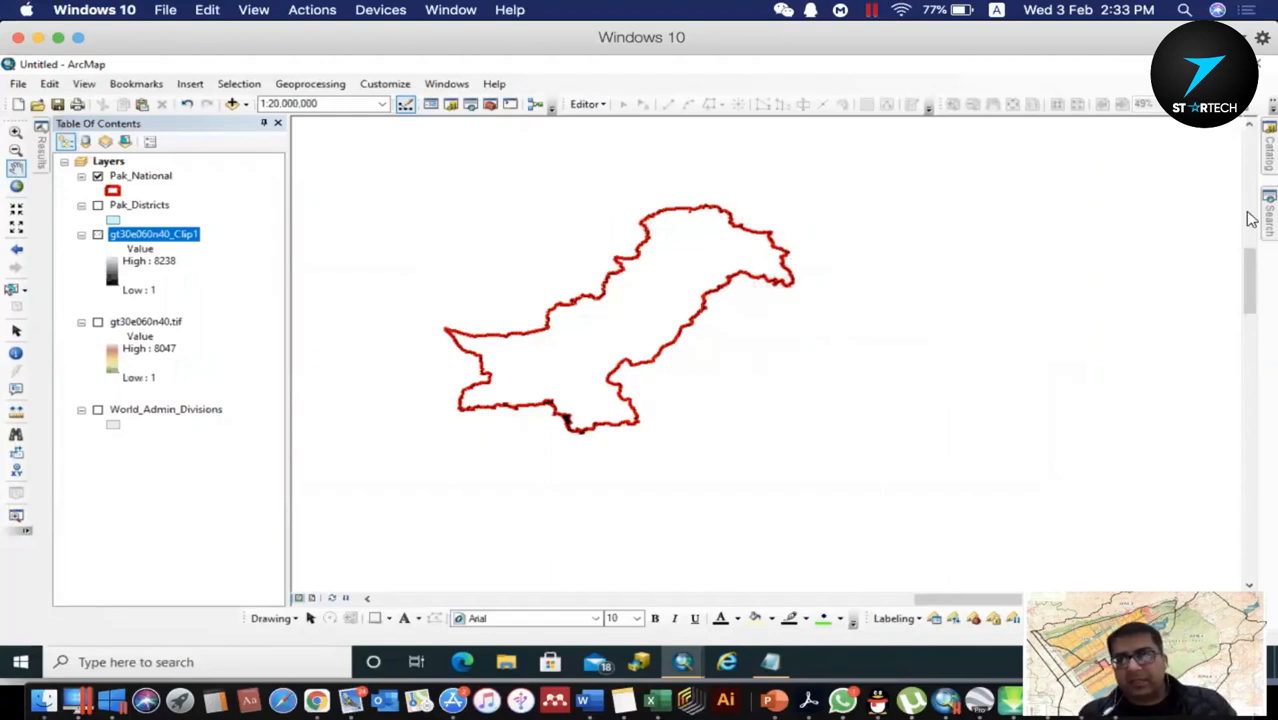
Examine the contents of EXPERIMENTS.gdb and Data_Modelling.gdb in the Catalog.
click(1266, 153)
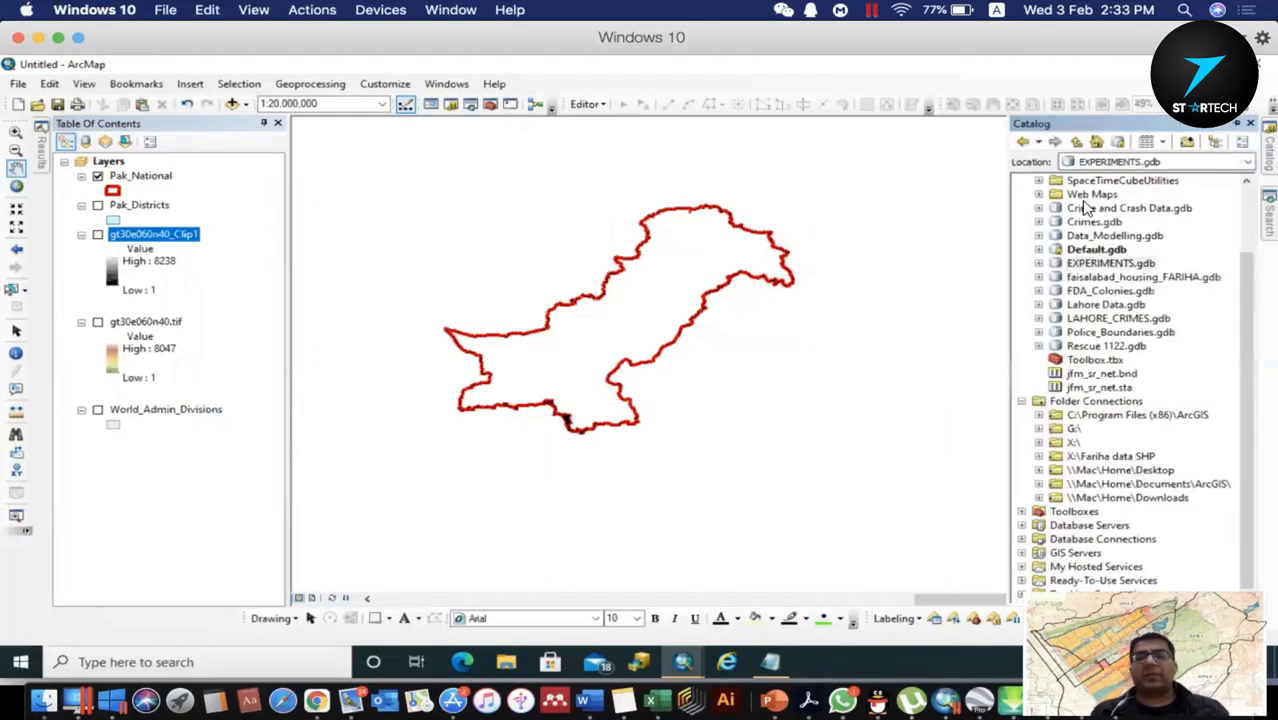
click(1040, 264)
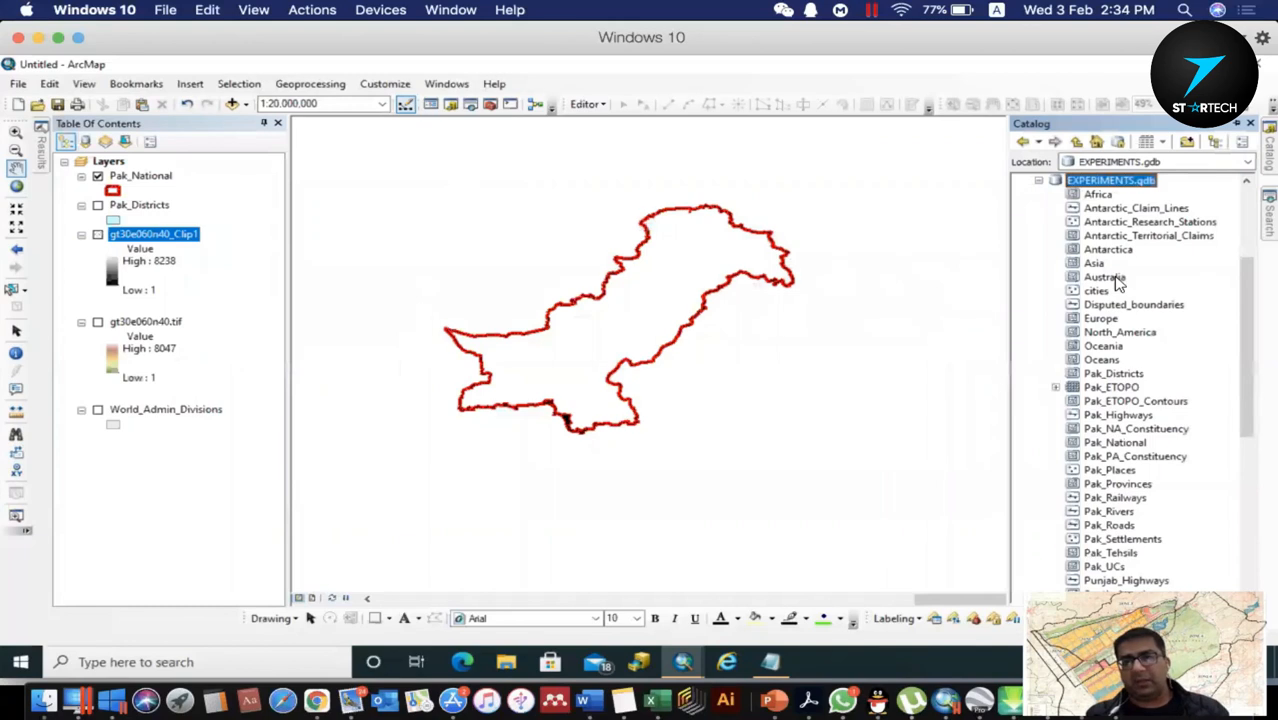
scroll(1118, 285, down, 6)
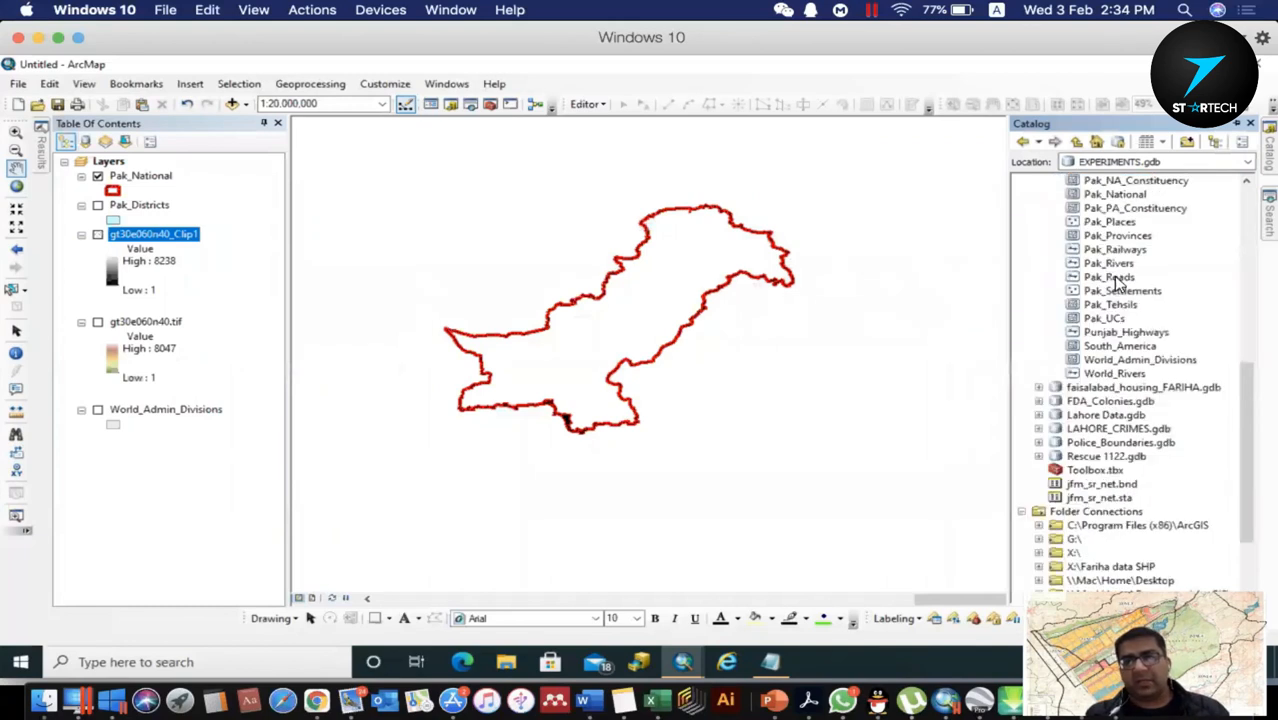
scroll(1118, 285, up, 4)
scroll(1118, 285, up, 2)
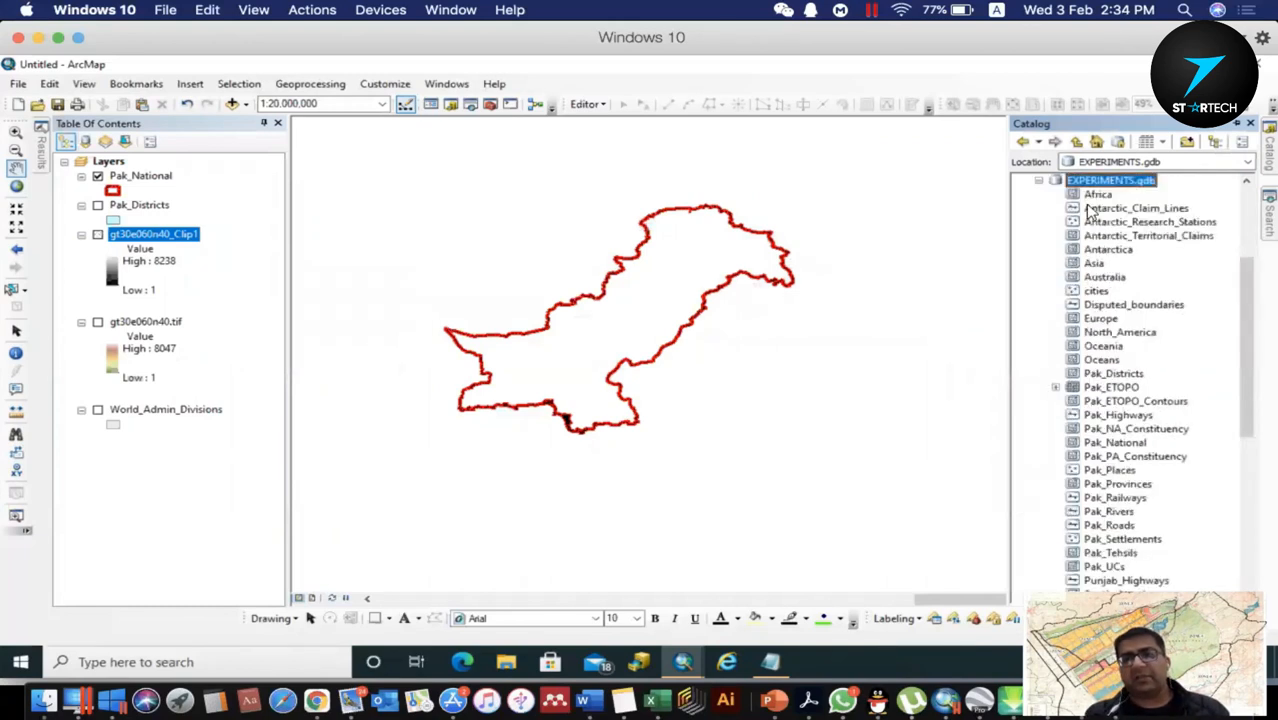
click(1038, 180)
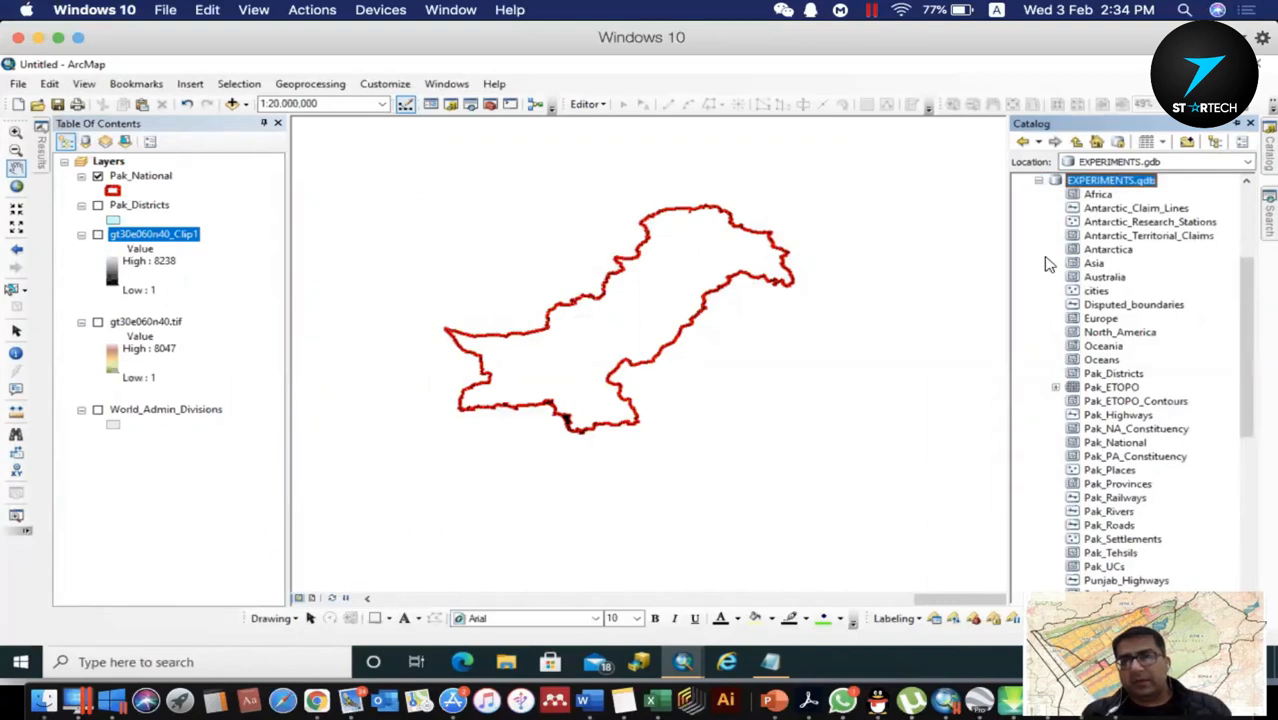
click(1038, 235)
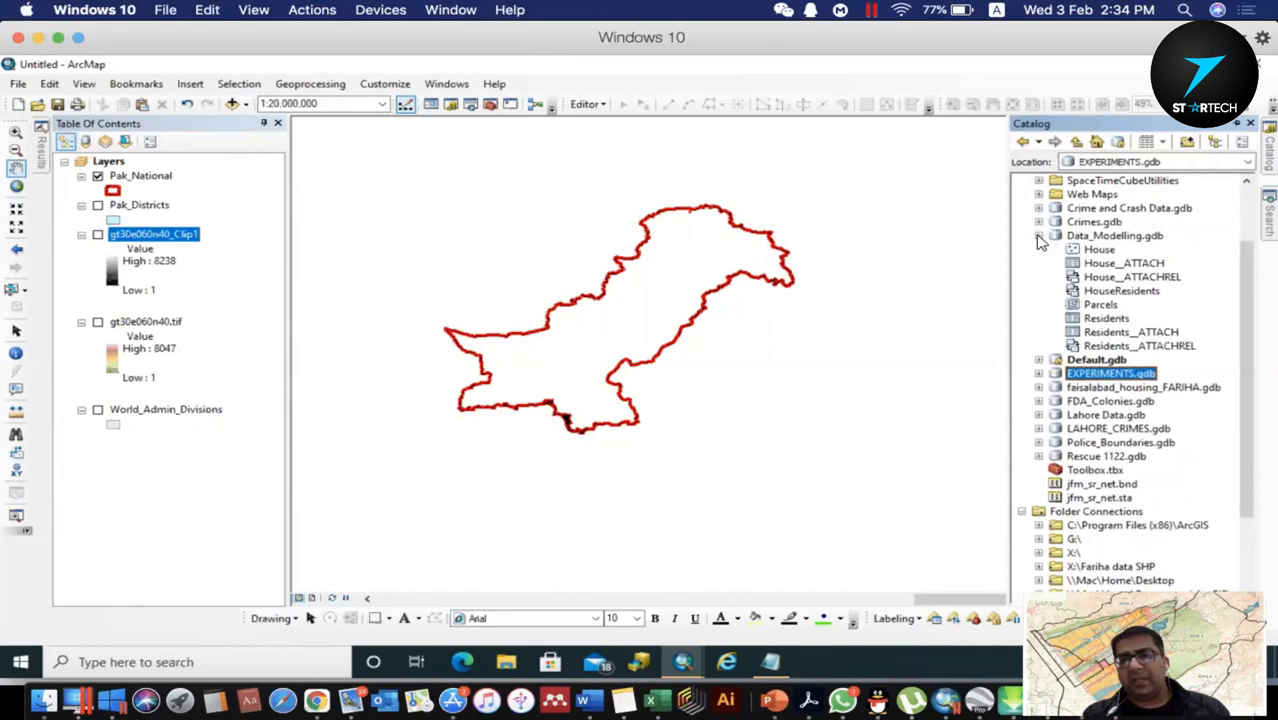
click(1038, 236)
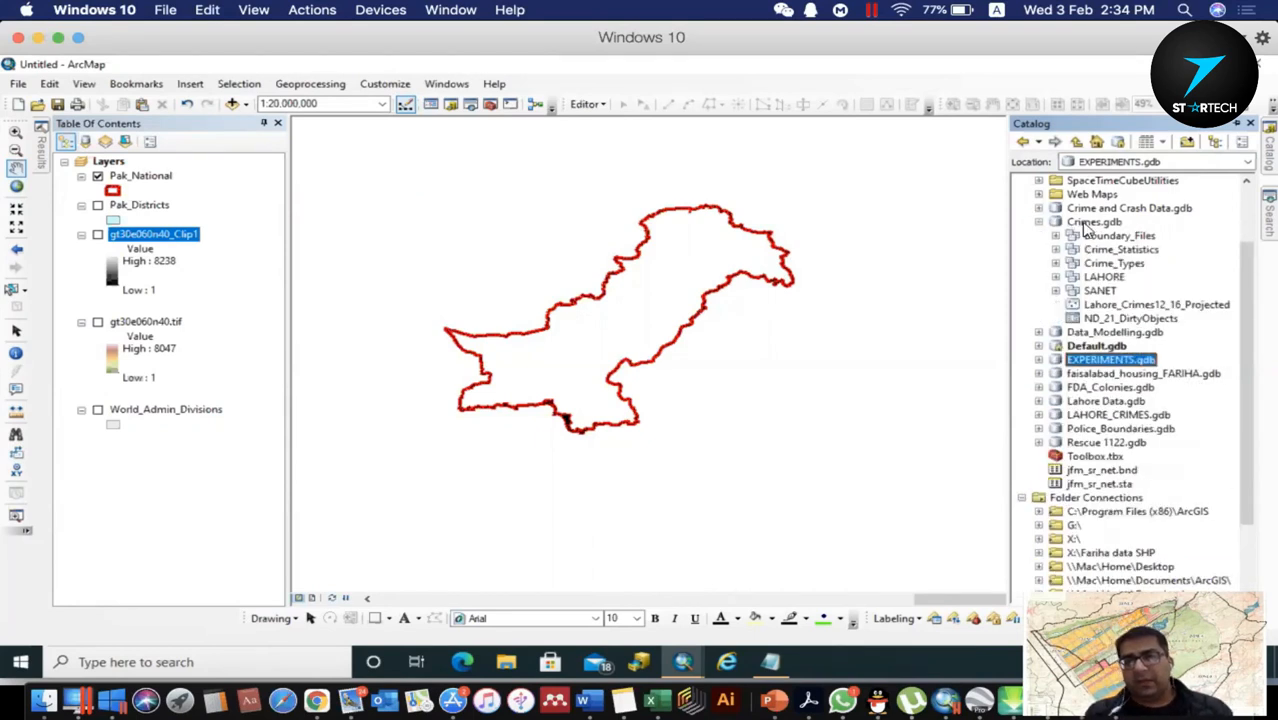
Examine the feature classes inside the Boundary_Files and Crime_Statistics feature datasets of Crimes.gdb, collapsing the geodatabase when done.
click(1088, 222)
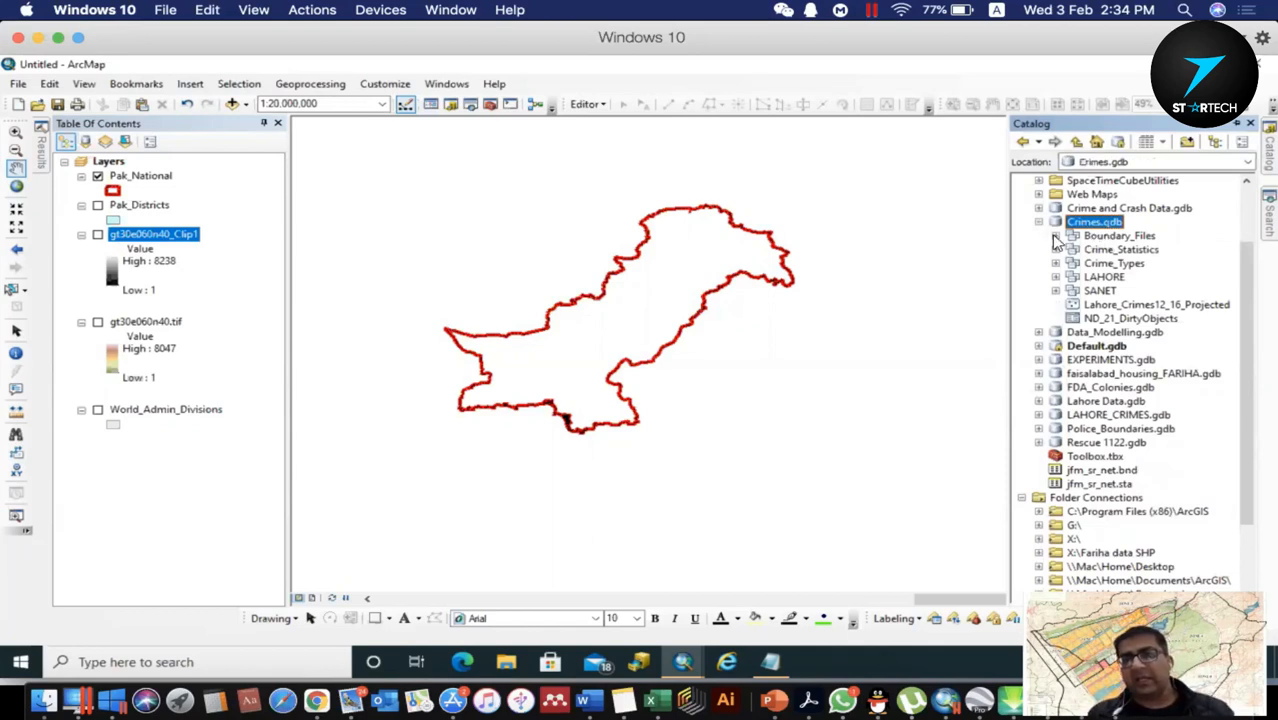
click(1055, 236)
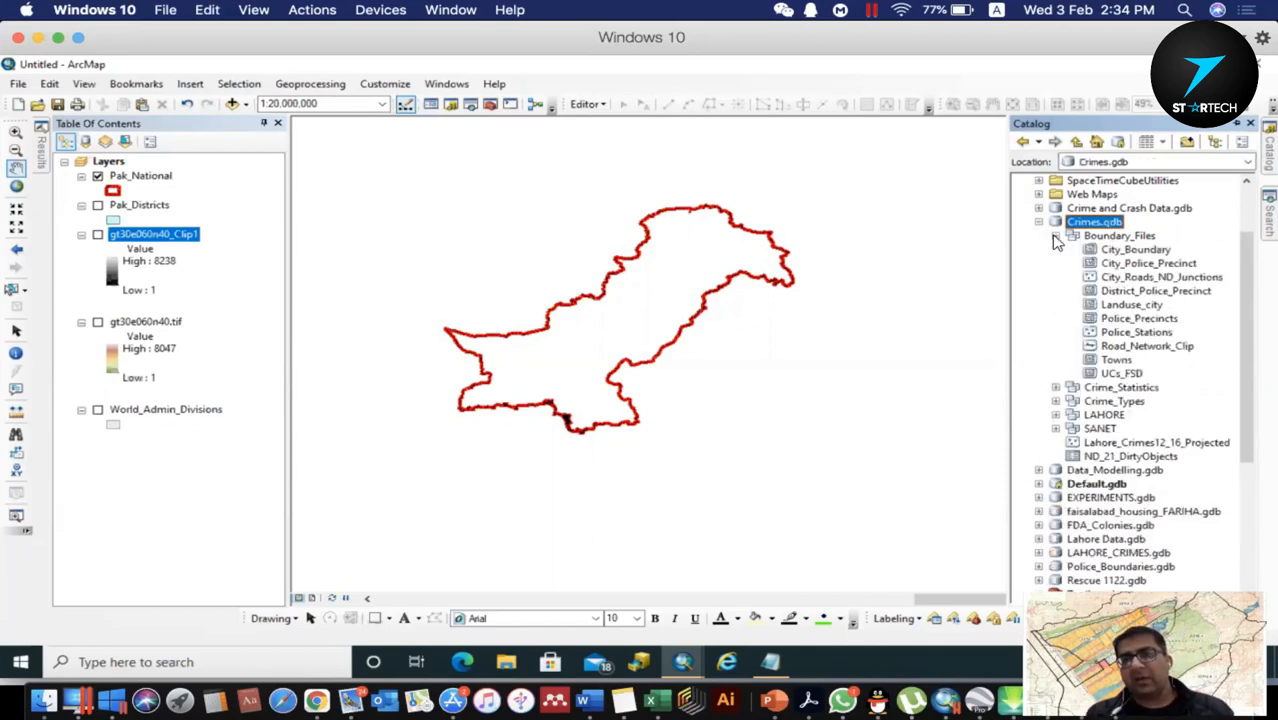
click(1127, 252)
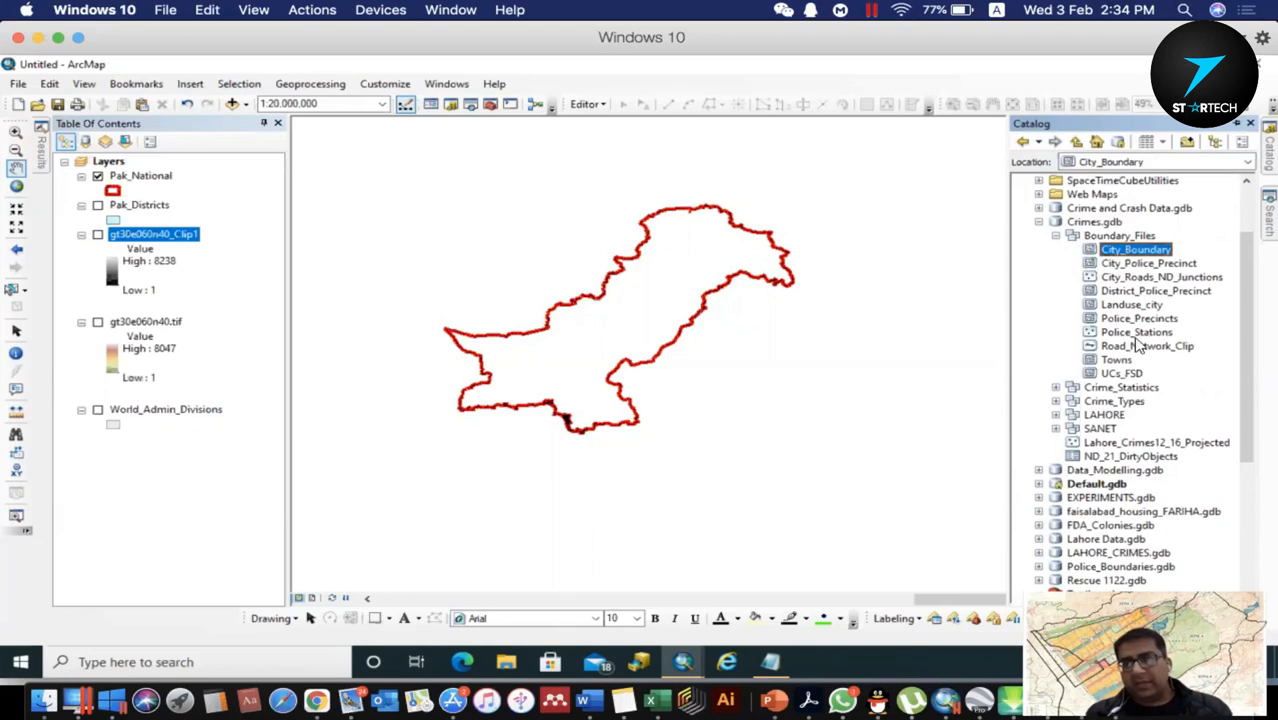
click(1055, 236)
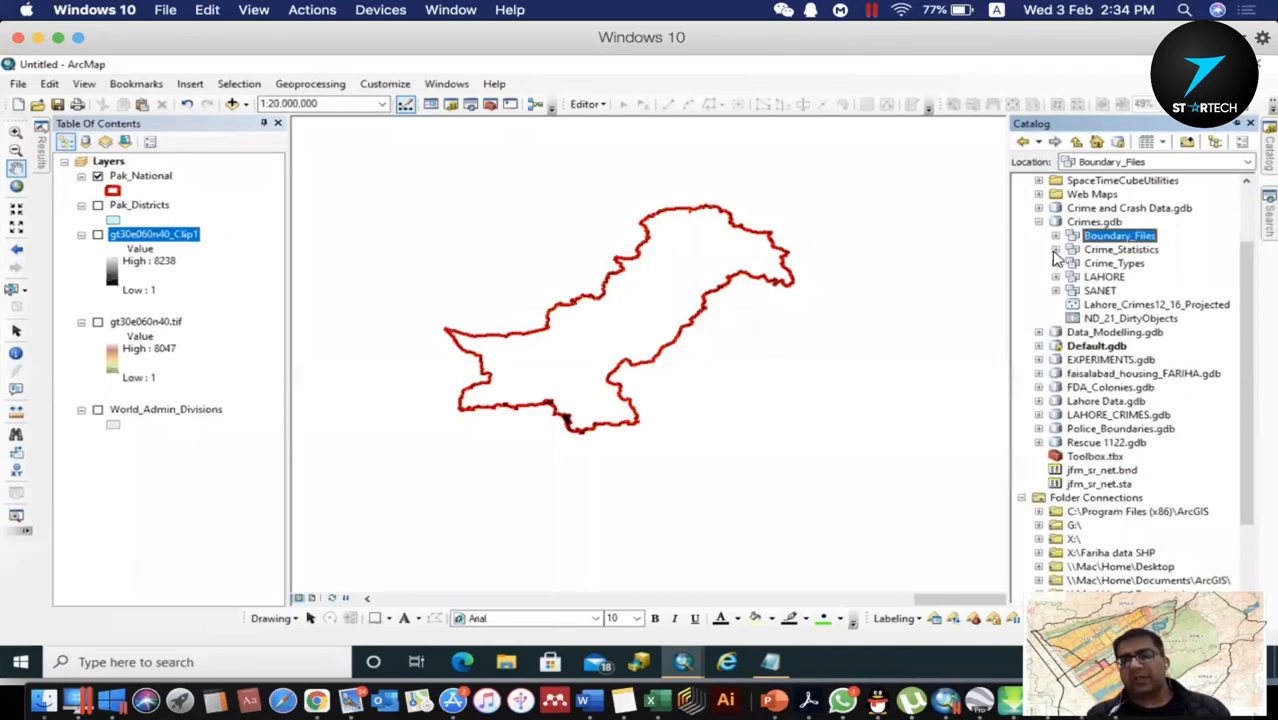
click(1056, 250)
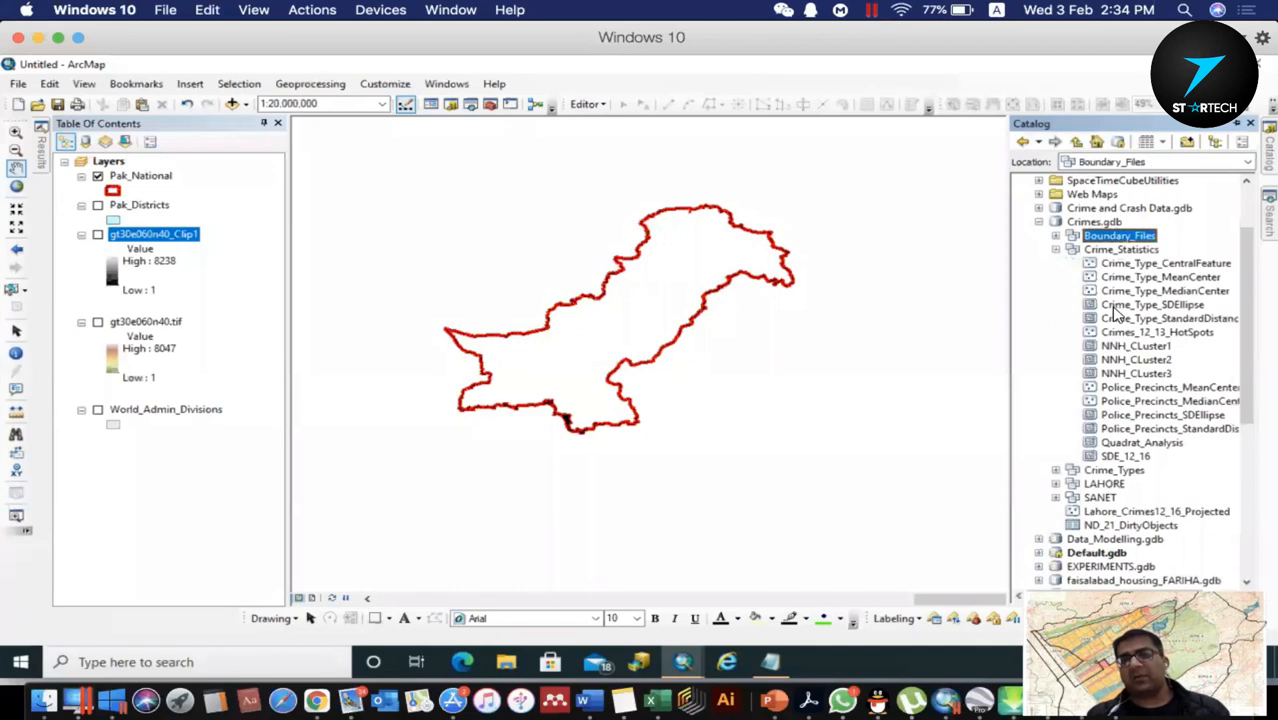
click(1056, 250)
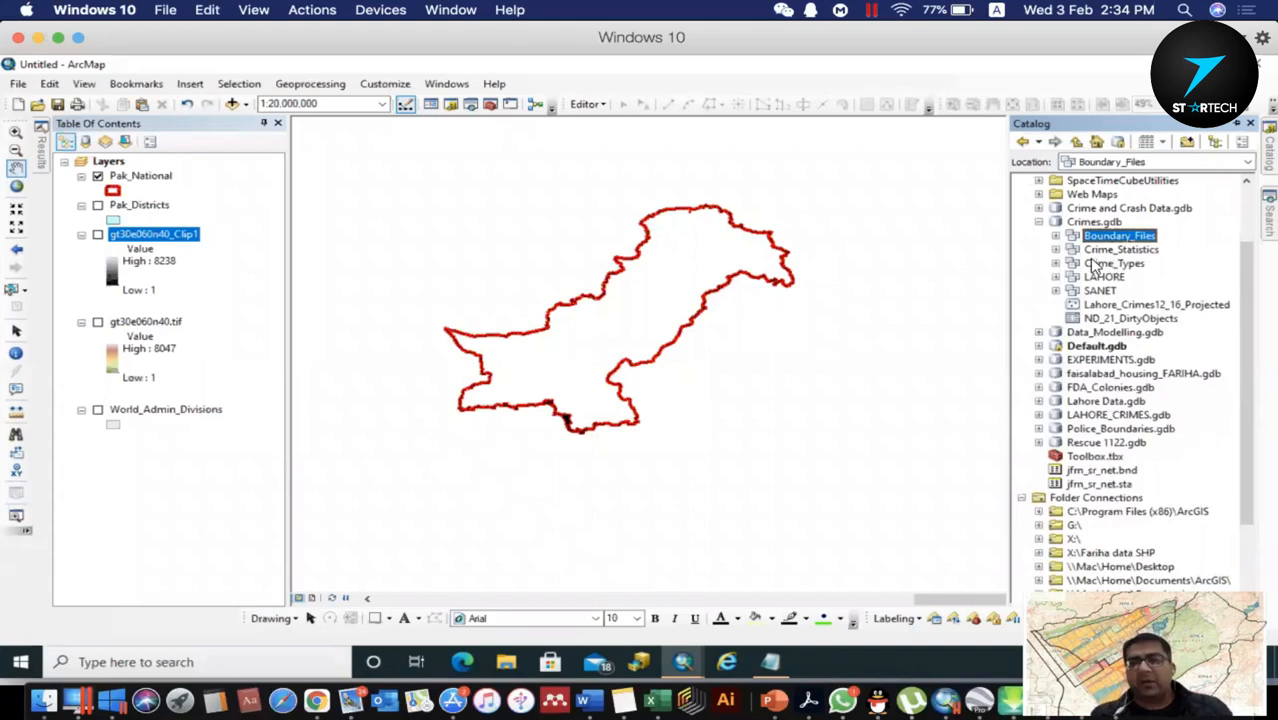
click(1057, 237)
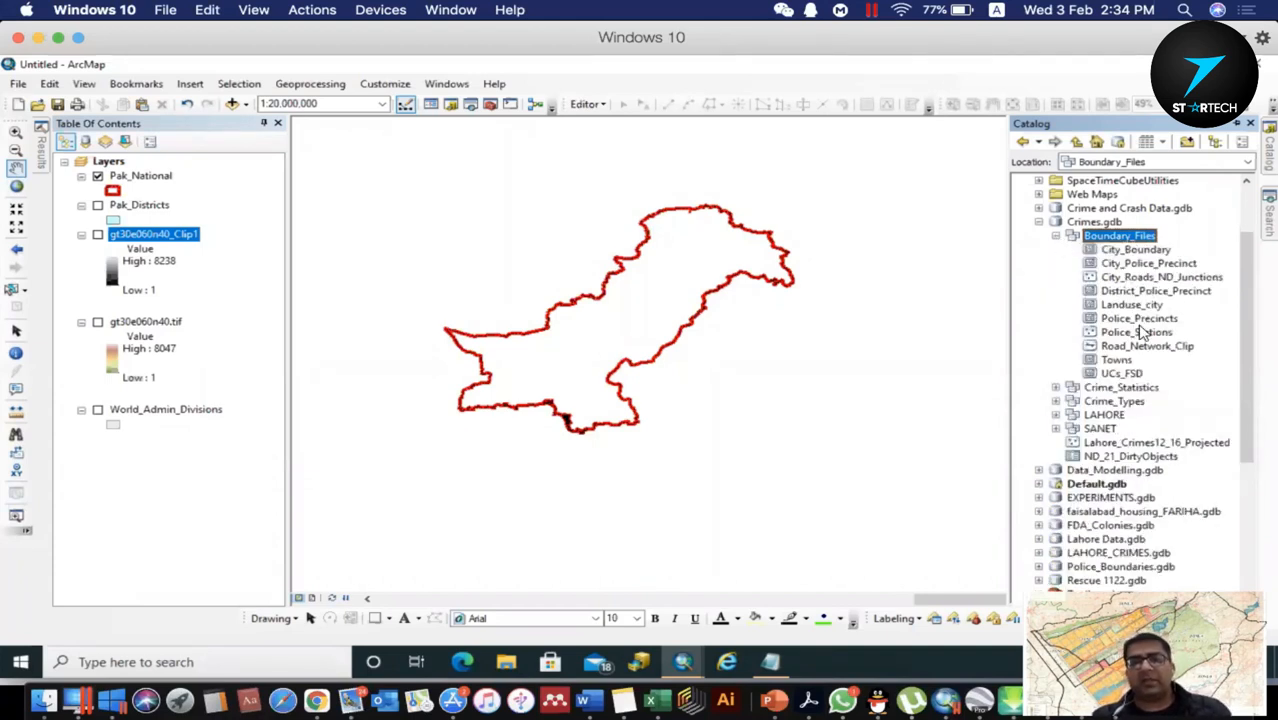
click(1056, 236)
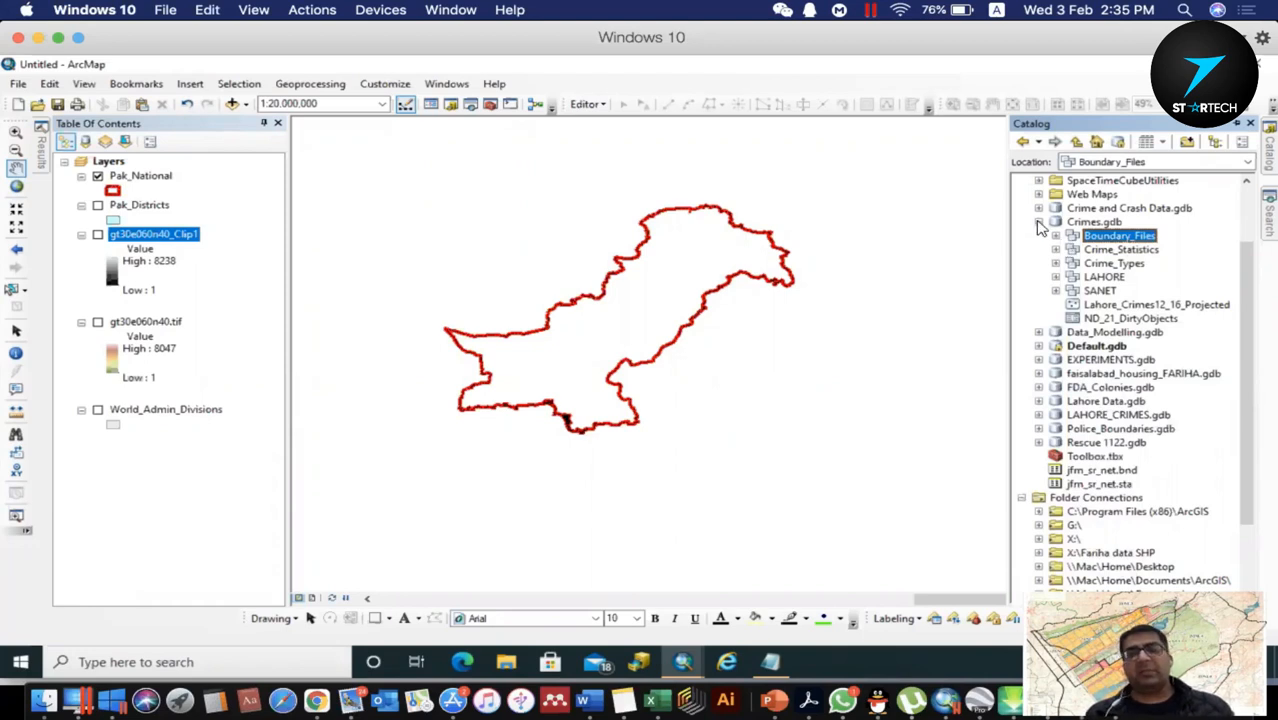
click(1039, 222)
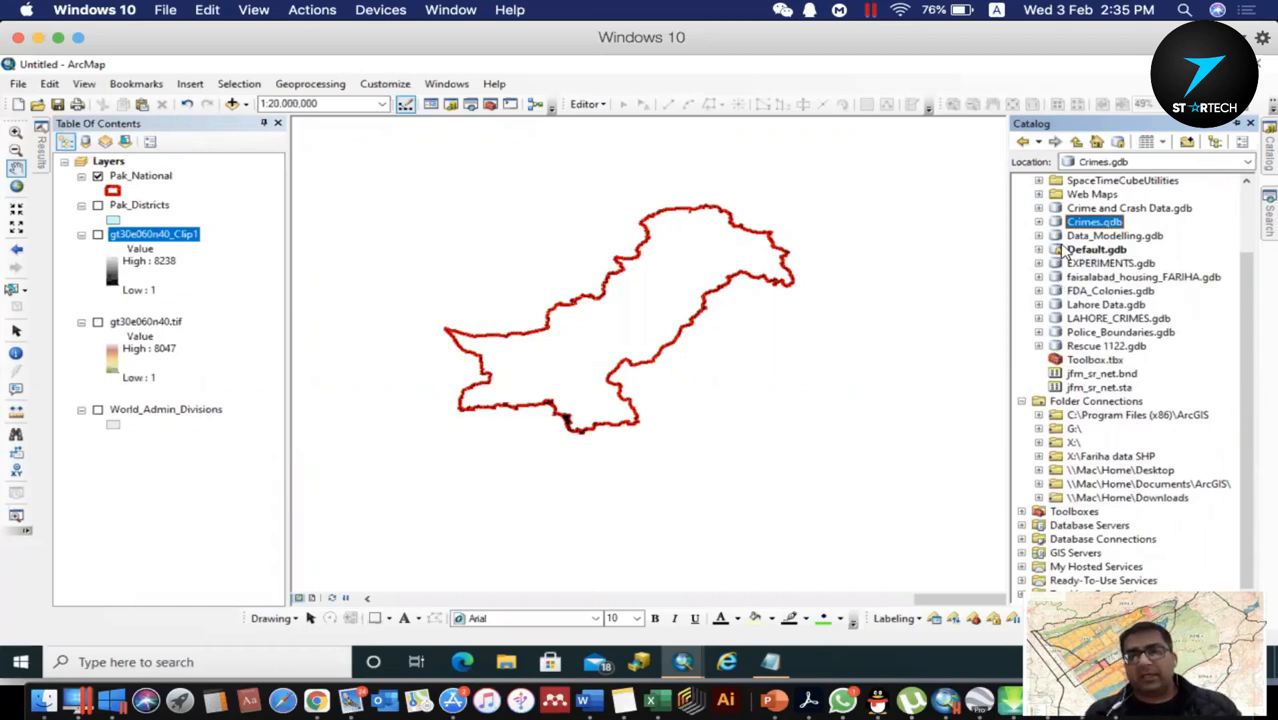
Create a new toolbox inside the EXPERIMENTS.gdb geodatabase.
click(1039, 263)
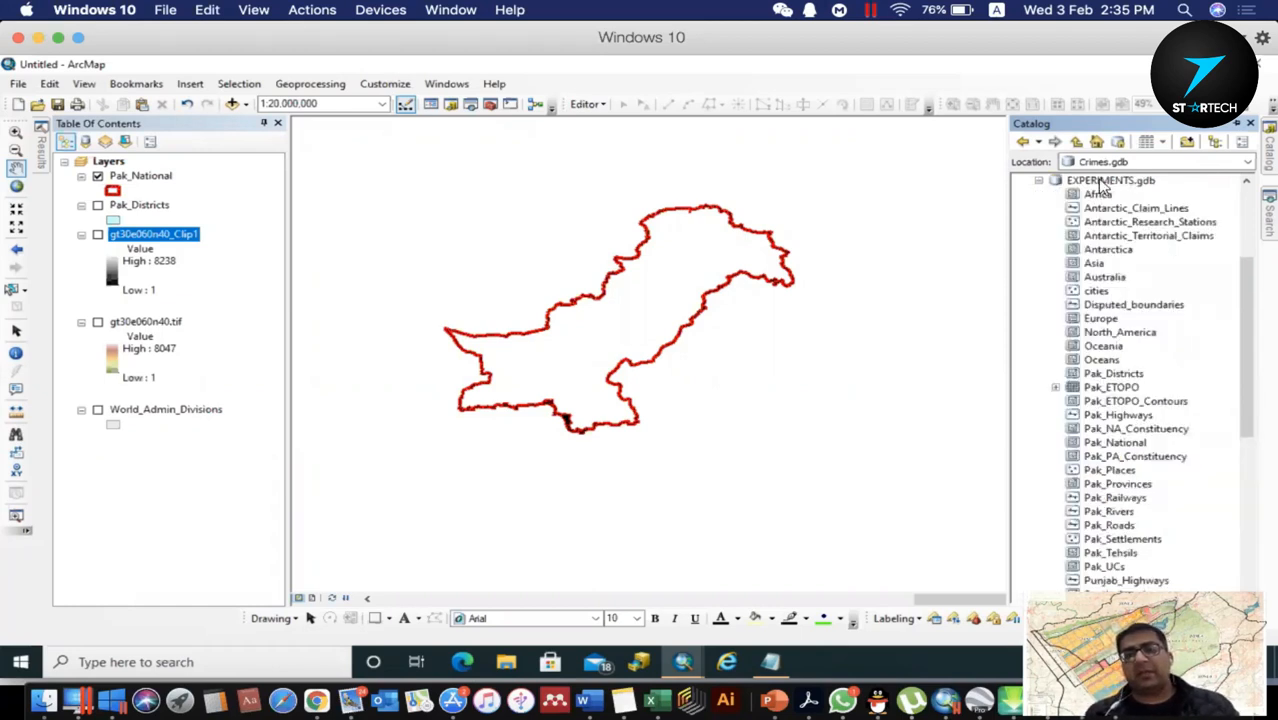
click(1103, 182)
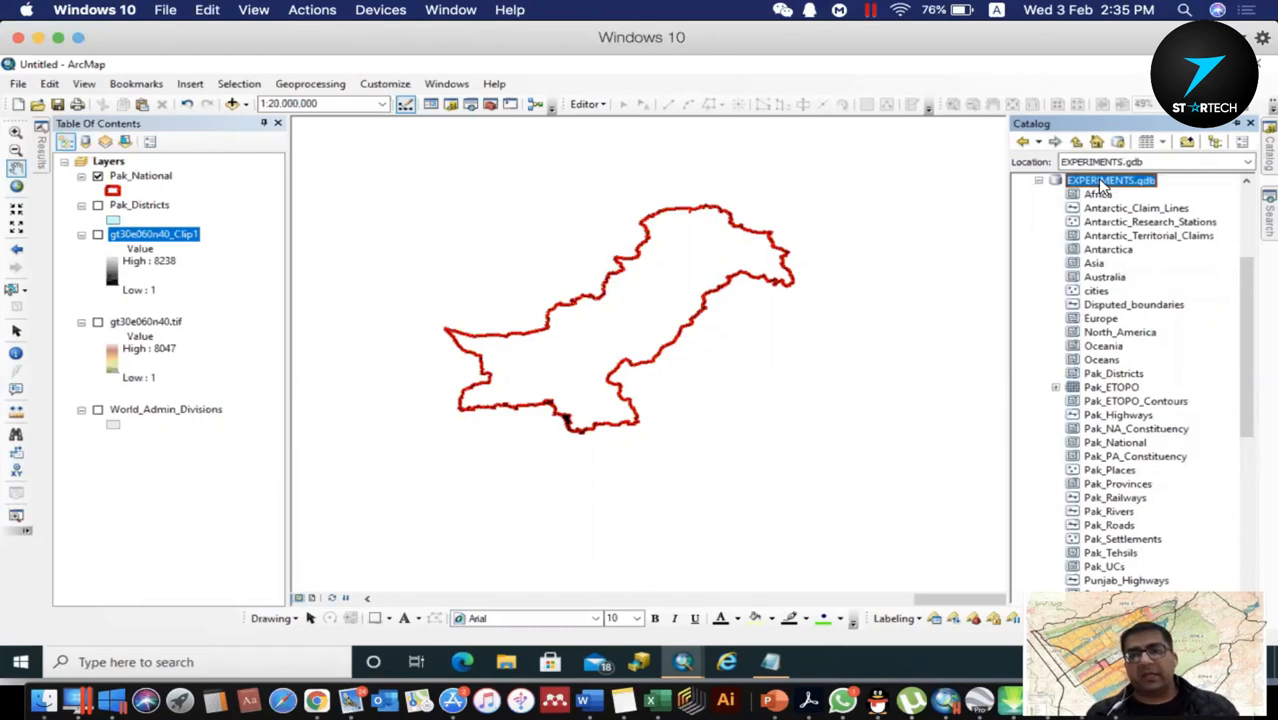
right_click(1101, 184)
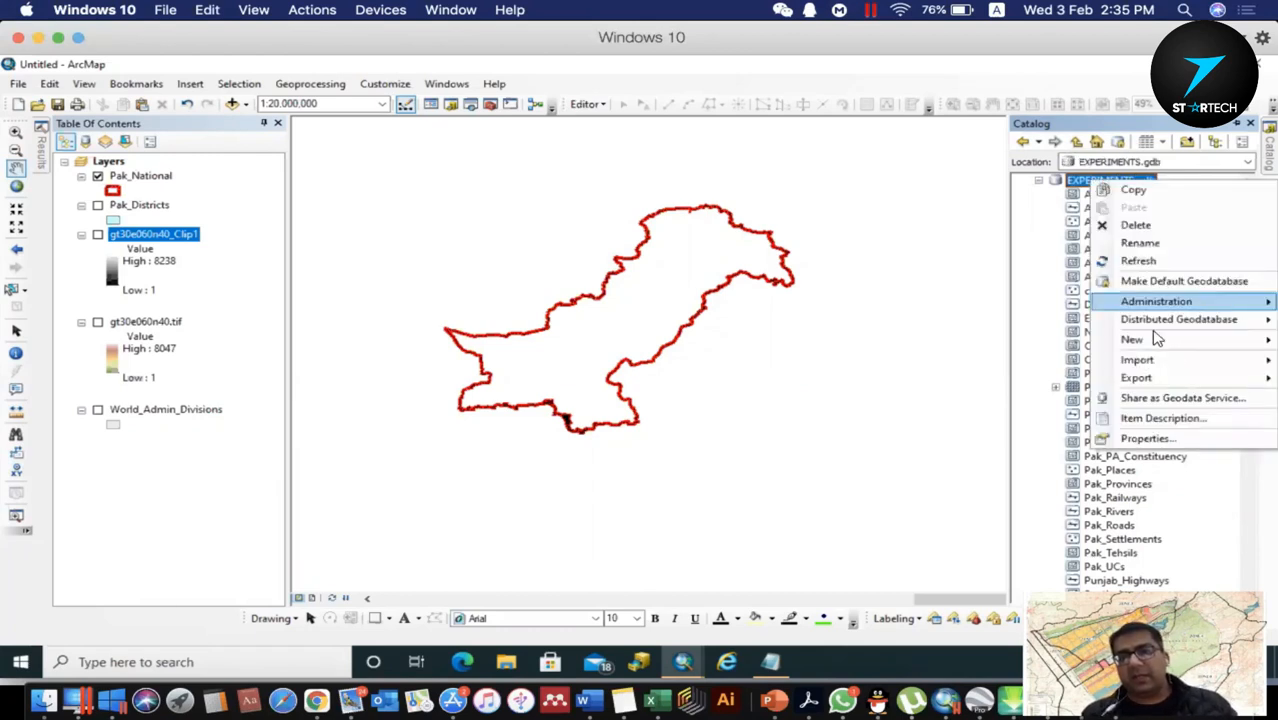
mouse_move(1155, 338)
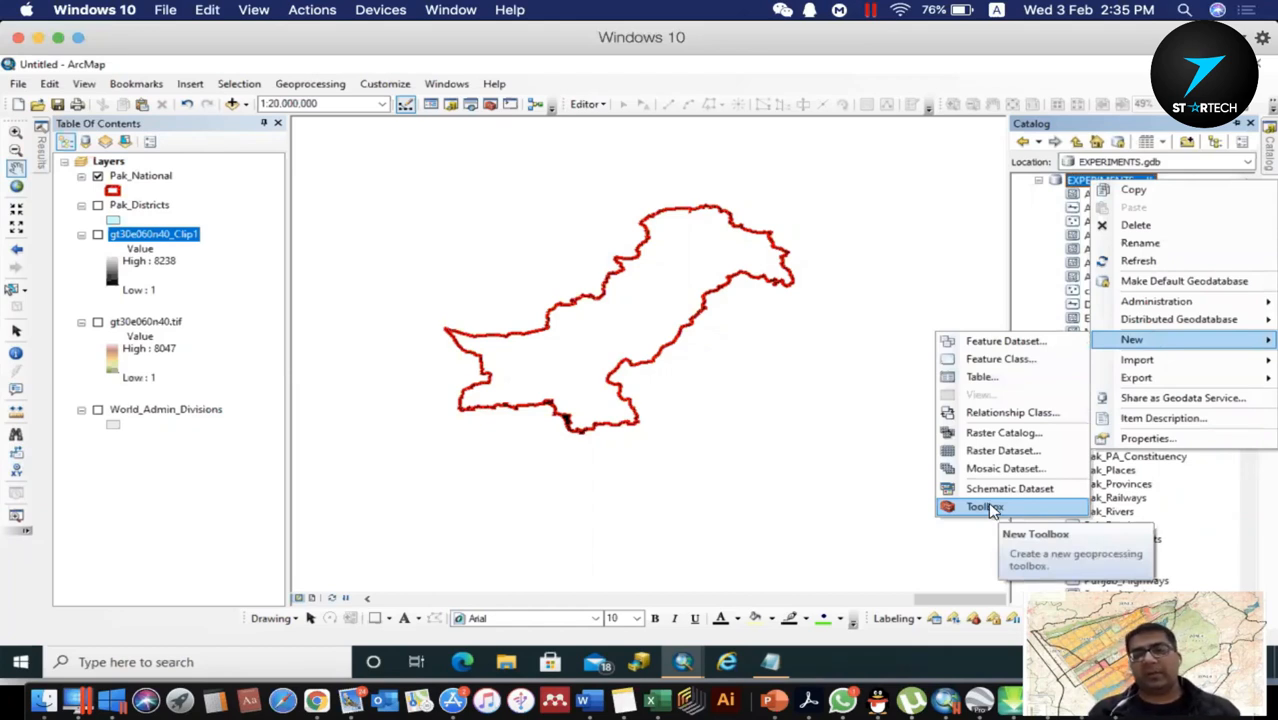
click(988, 509)
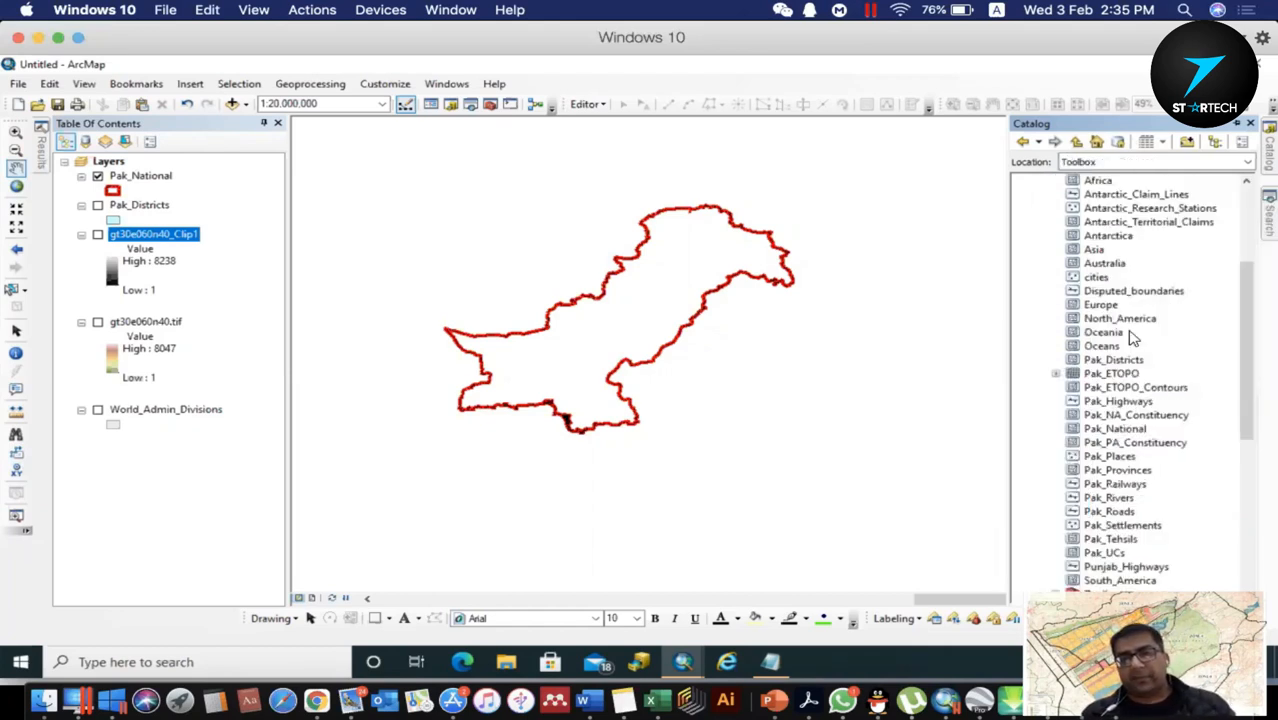
Rename the new toolbox in EXPERIMENTS.gdb as Experiments.
scroll(1131, 337, down, 1)
scroll(1221, 371, down, 1)
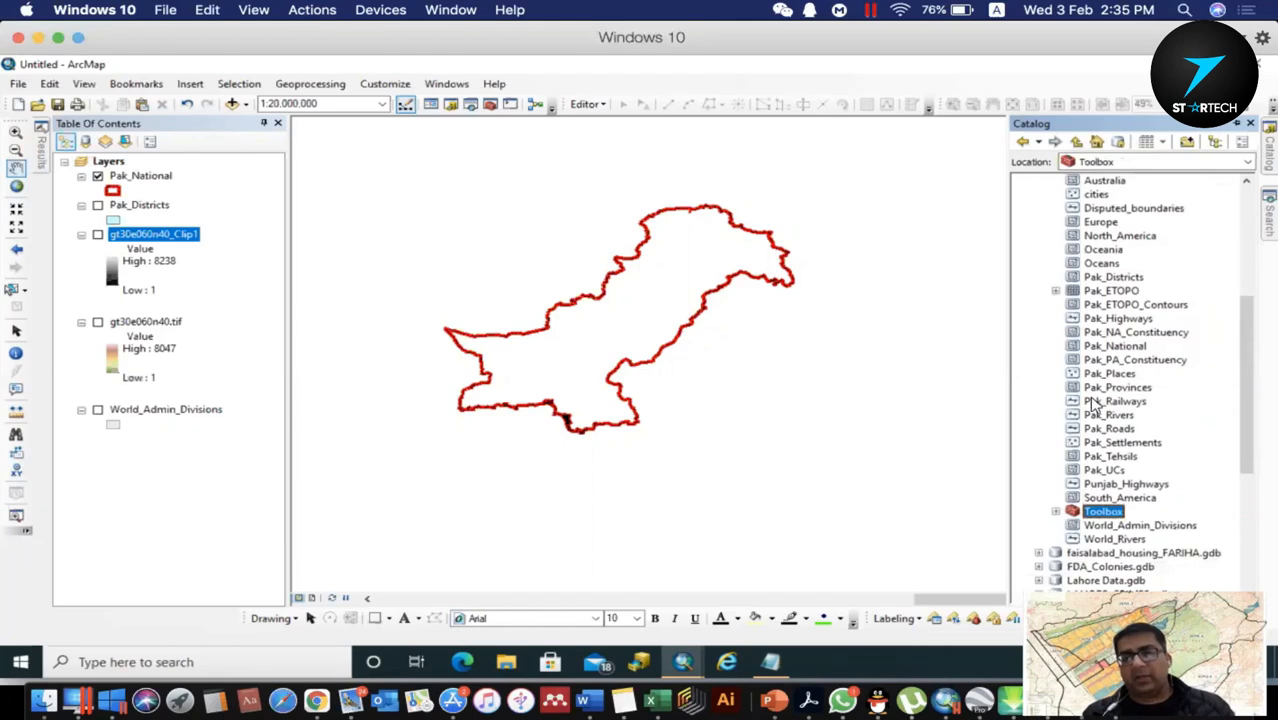
scroll(1093, 403, down, 3)
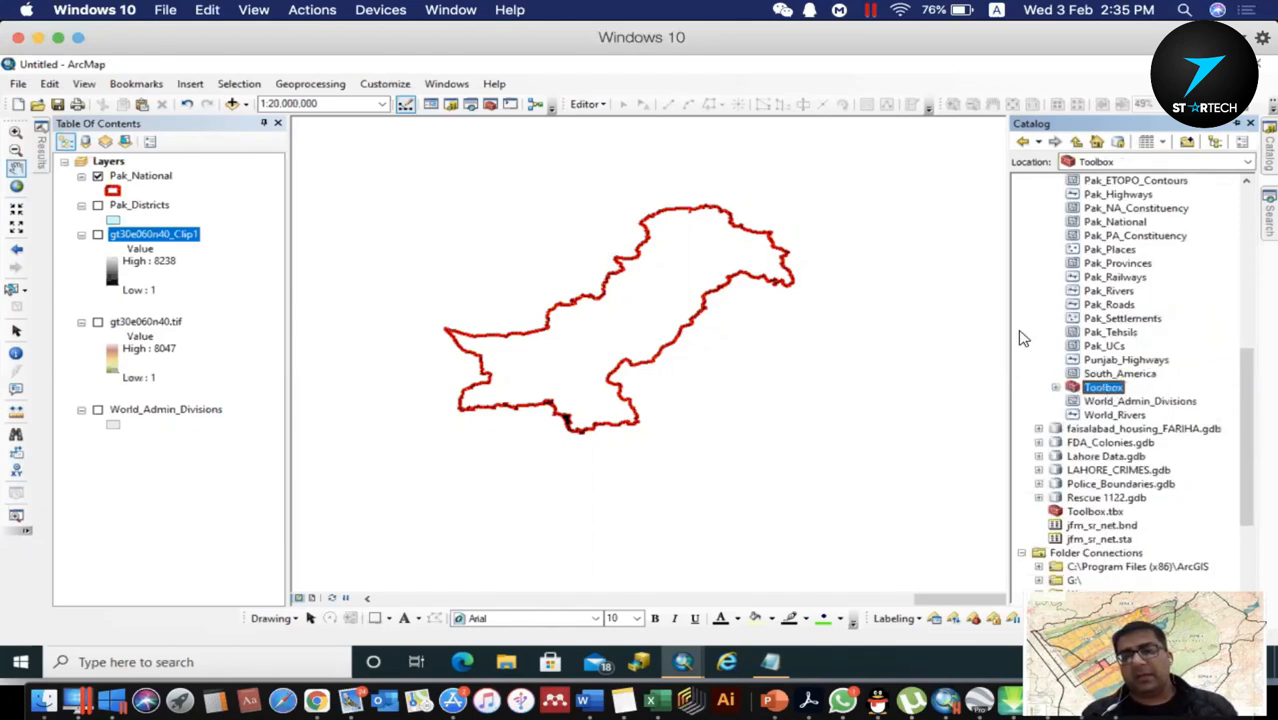
click(1094, 389)
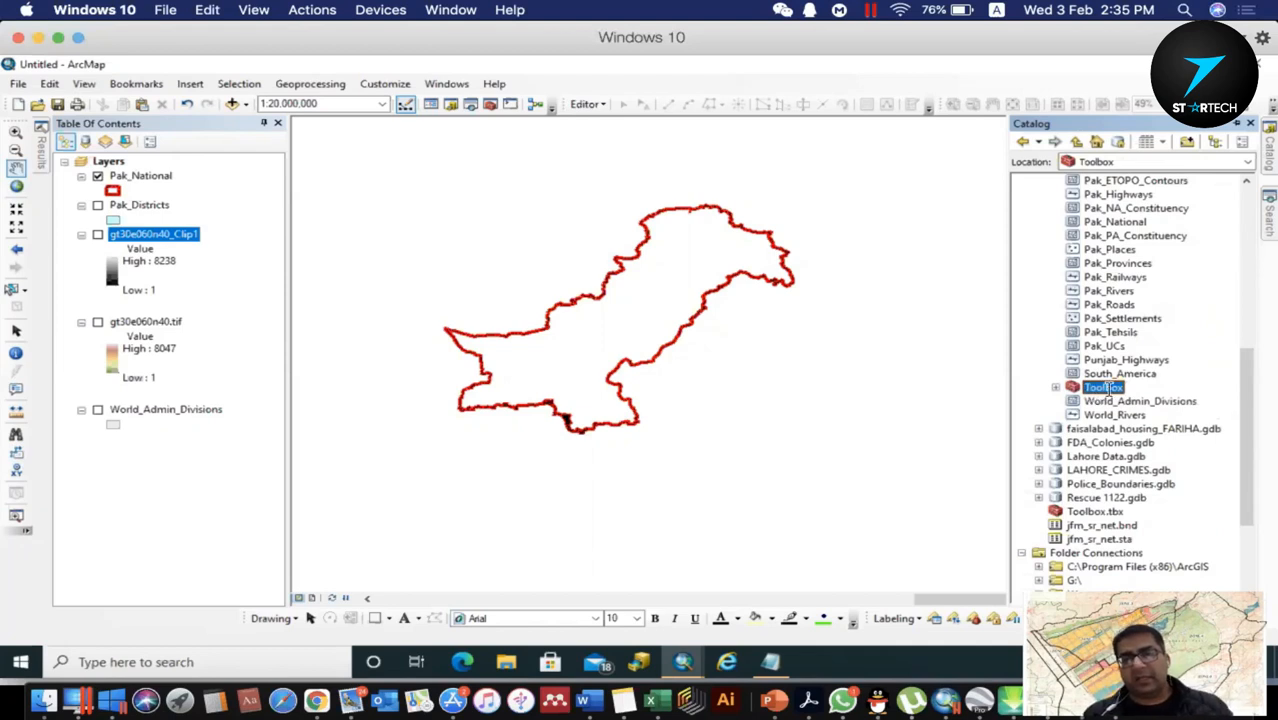
click(1111, 389)
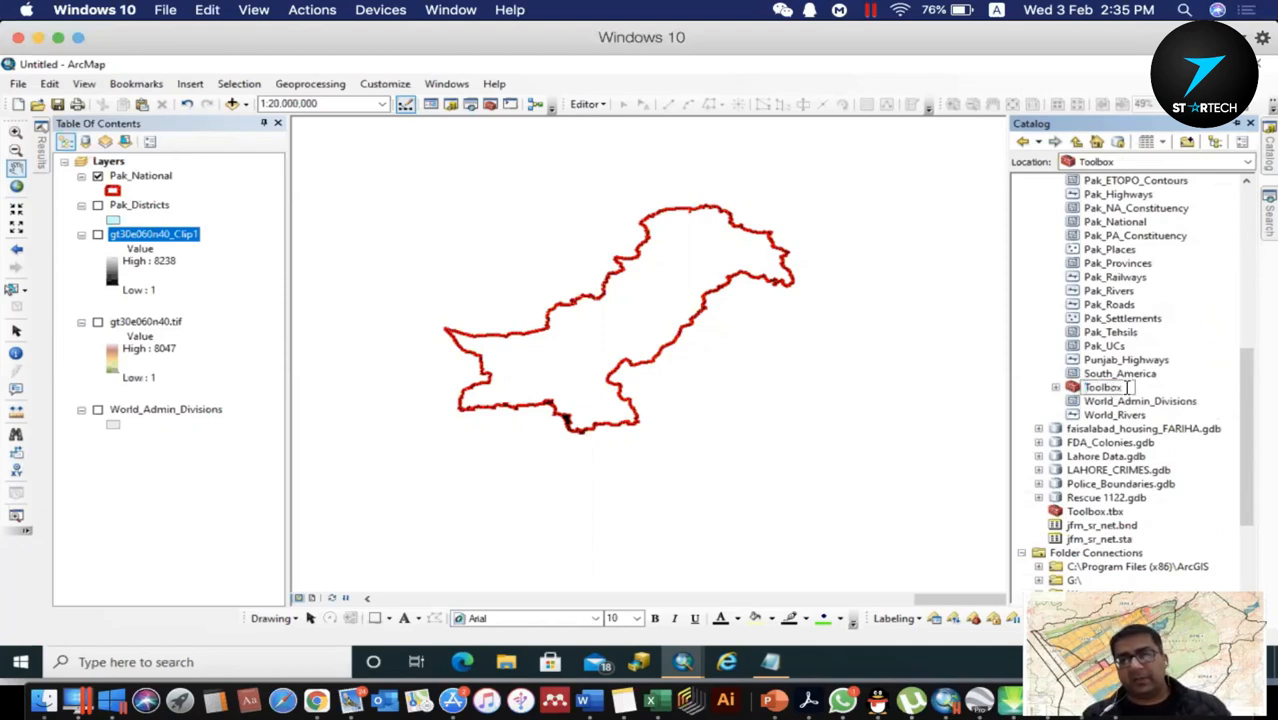
key(ctrl+a)
text(Experiments)
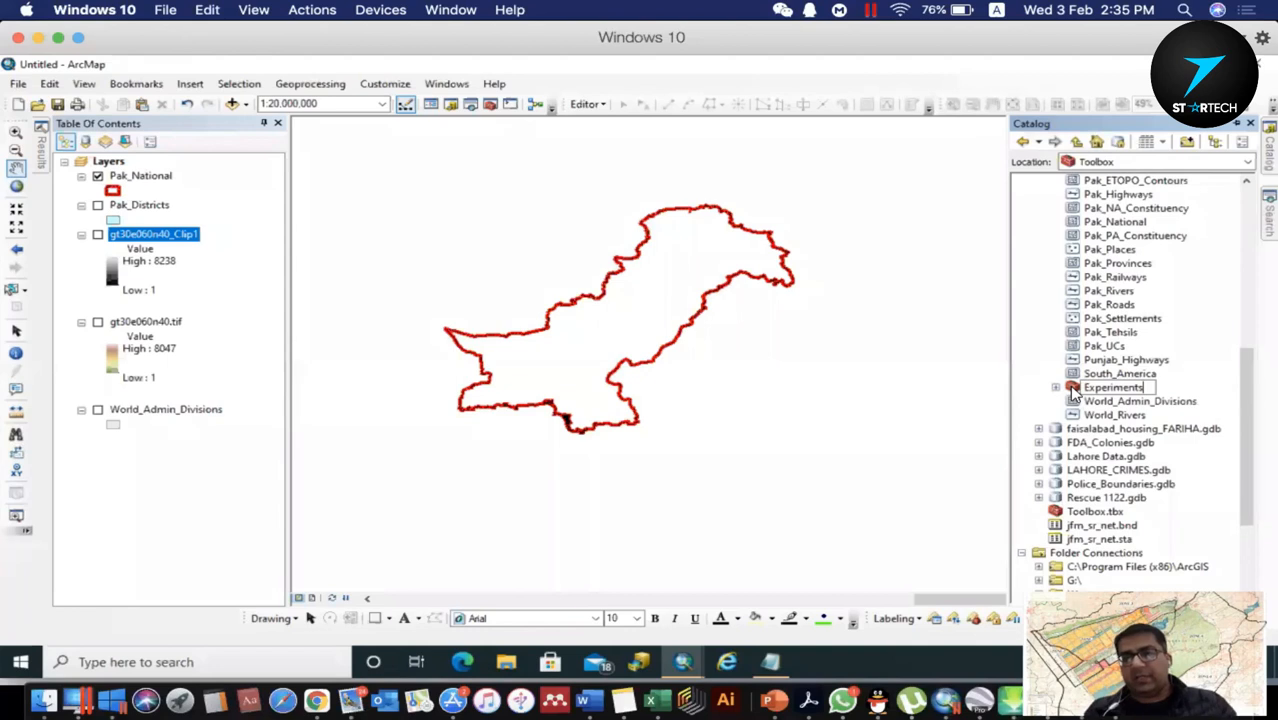
click(1181, 389)
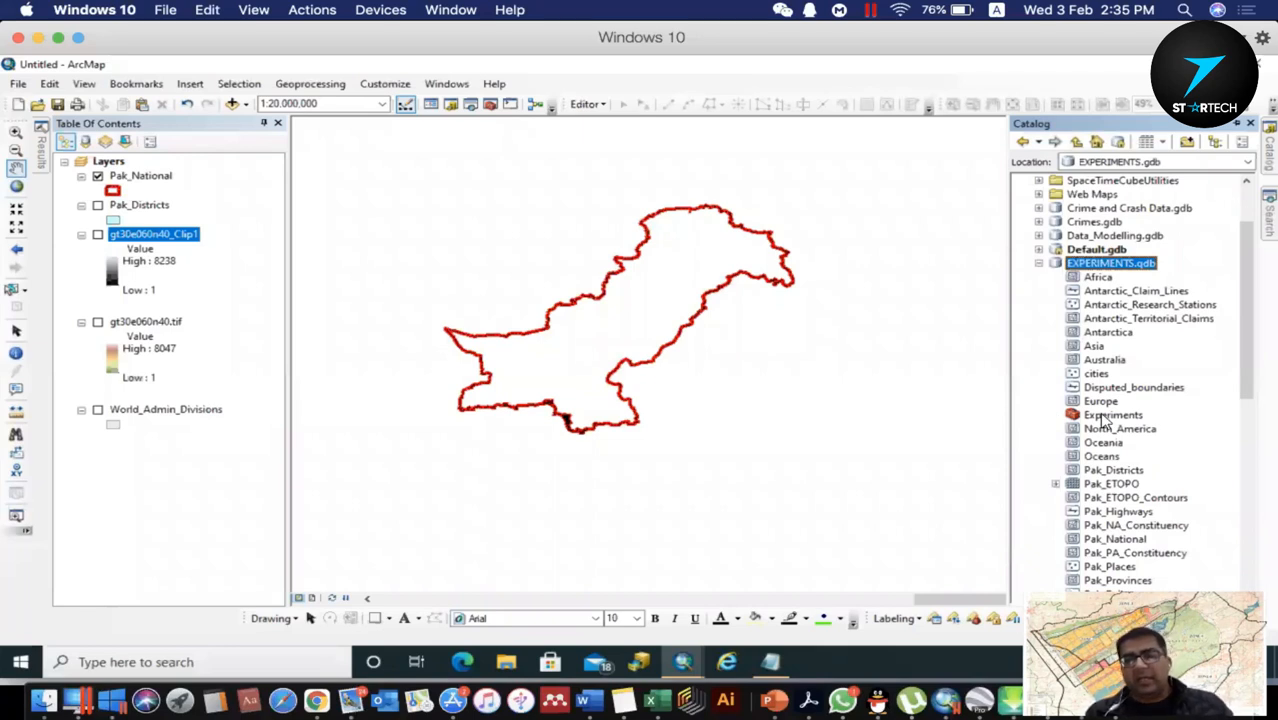
Create a new empty model in the Experiments toolbox and close its model window.
click(1104, 416)
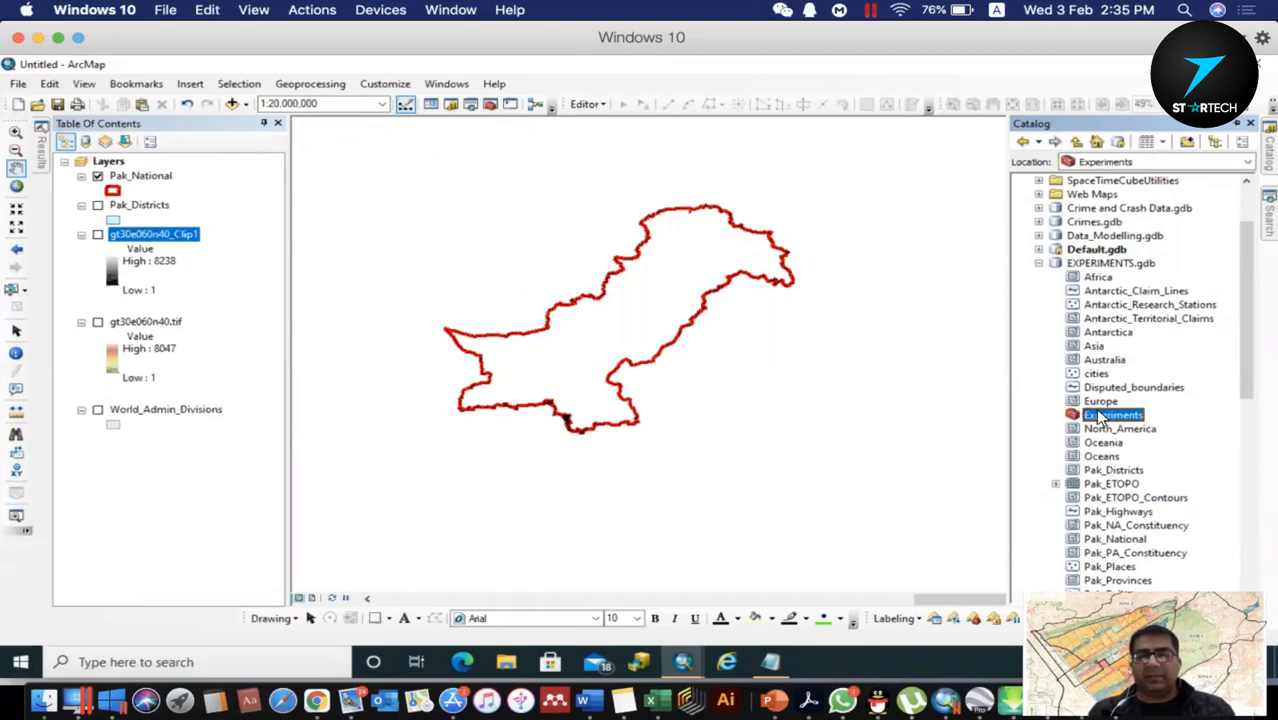
right_click(1100, 417)
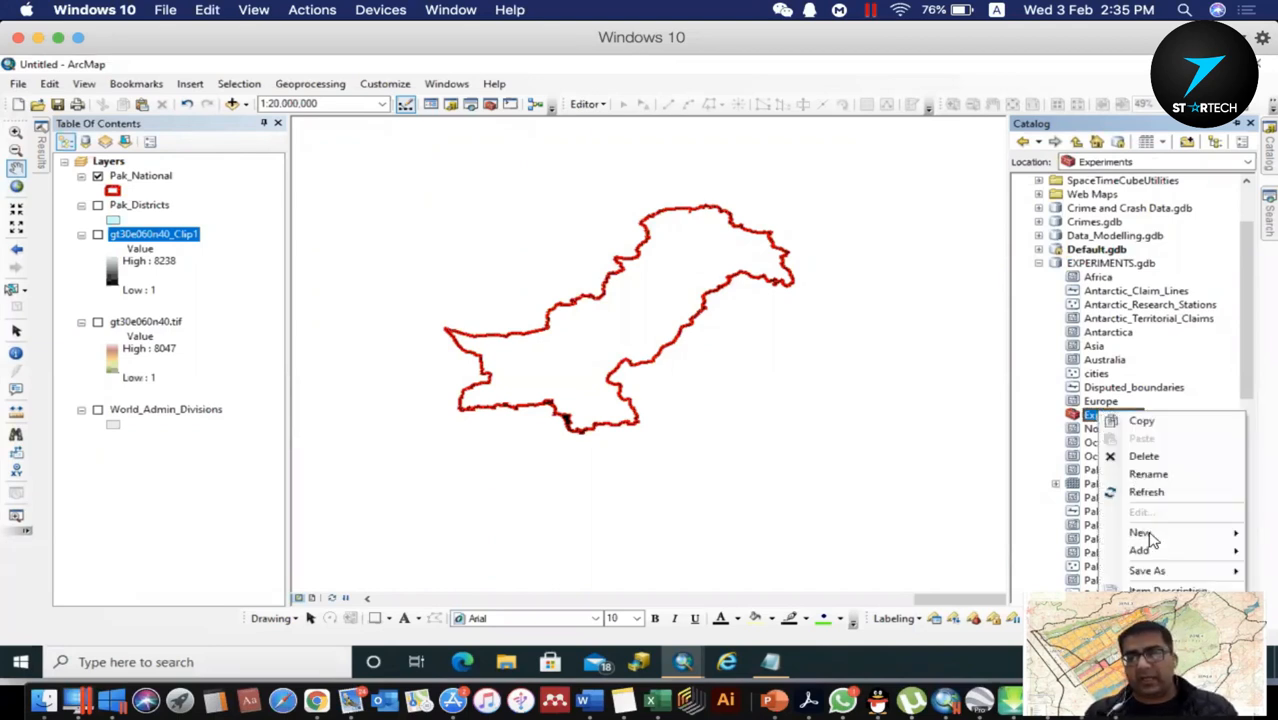
mouse_move(1150, 538)
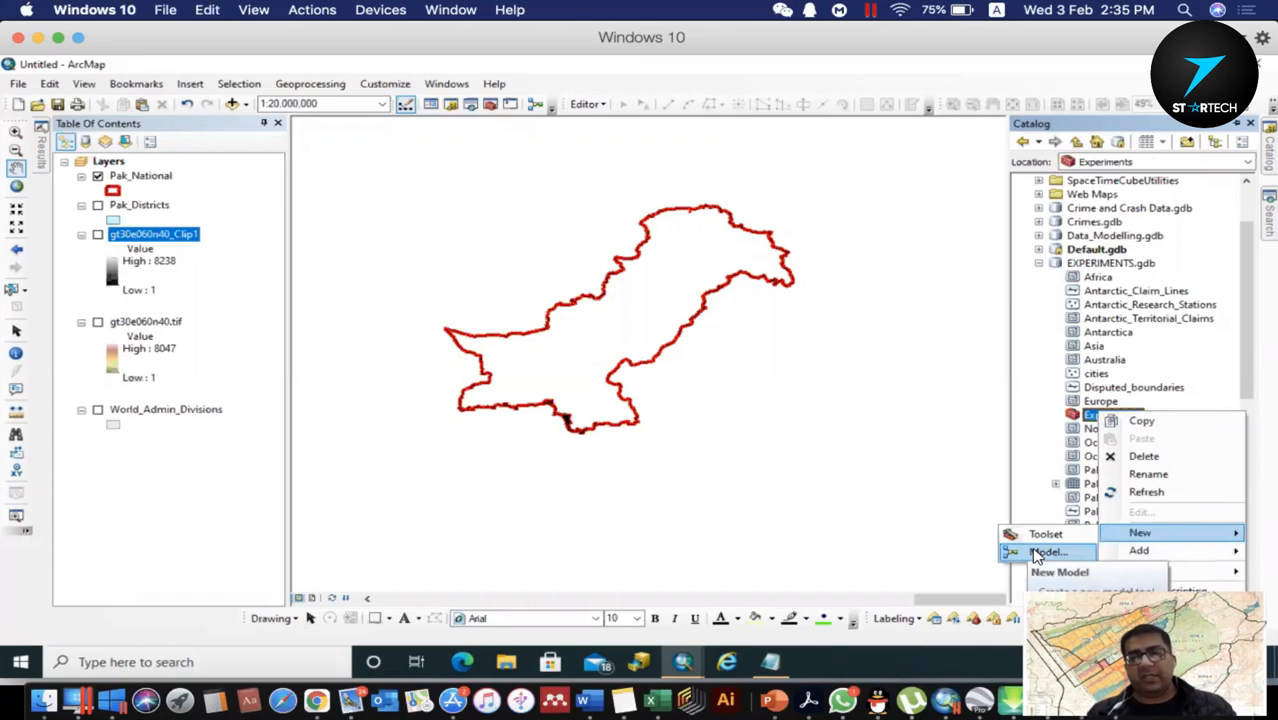
click(1040, 553)
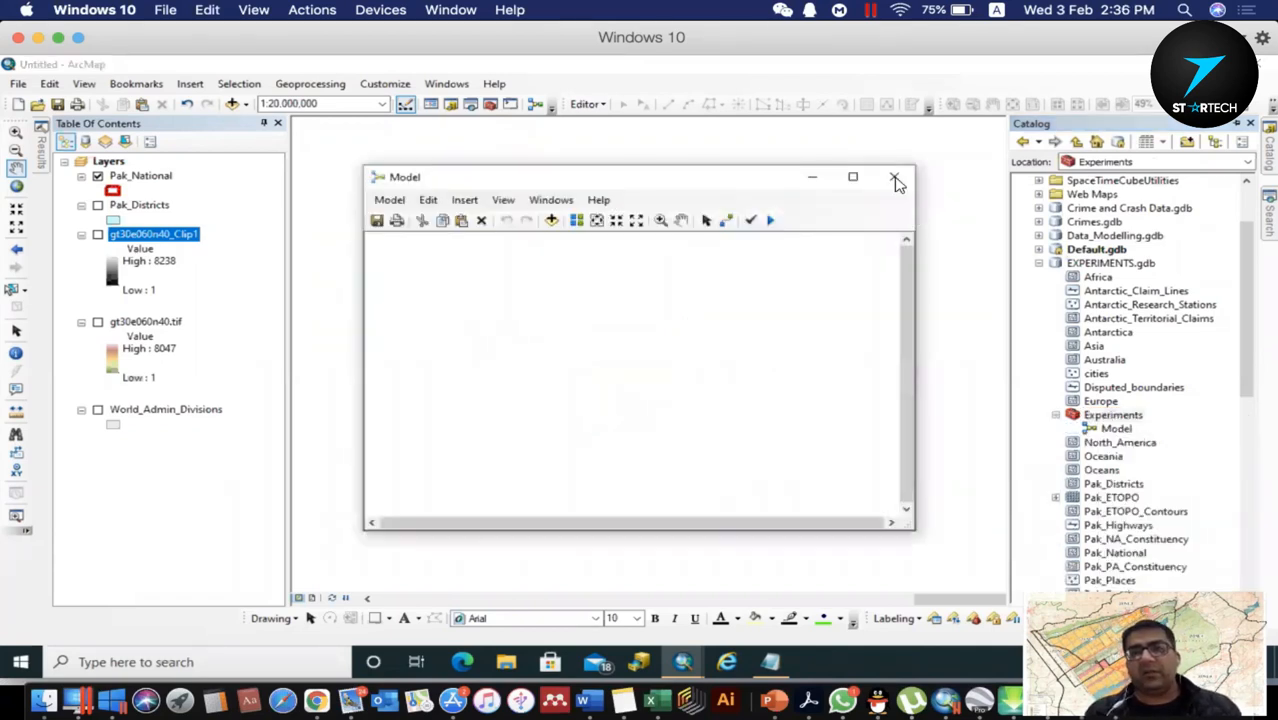
click(896, 181)
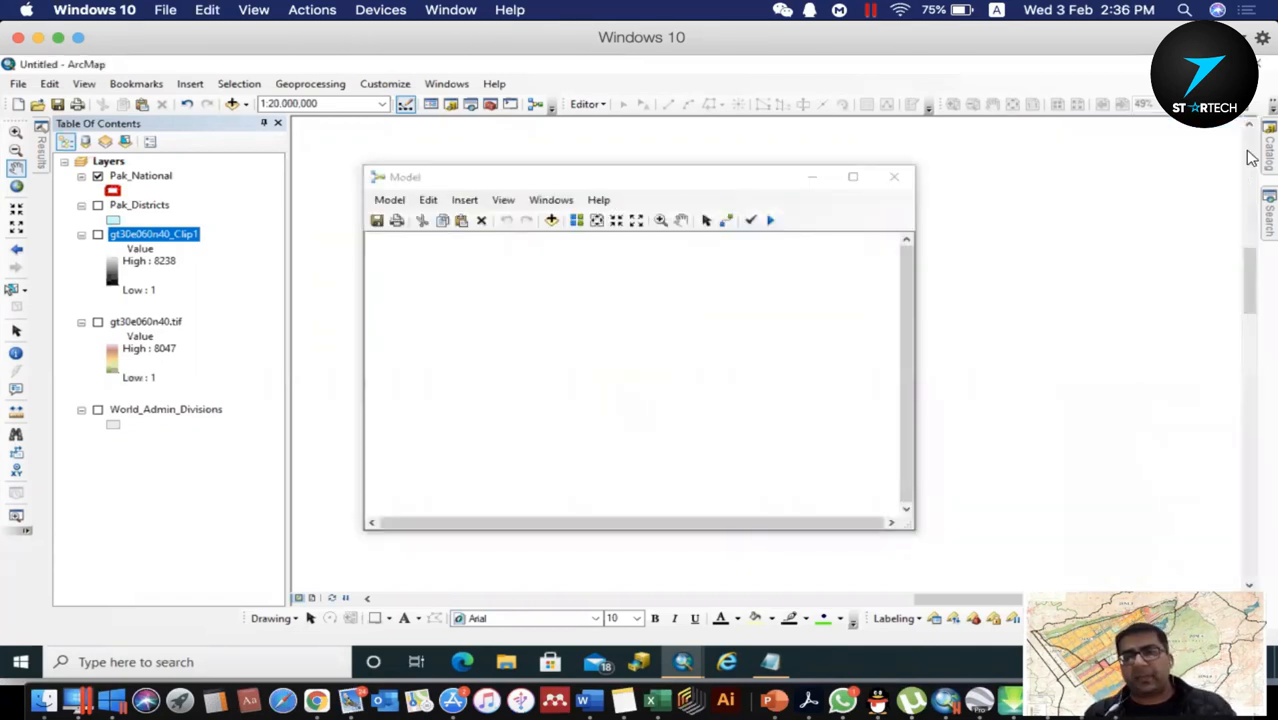
mouse_move(1266, 150)
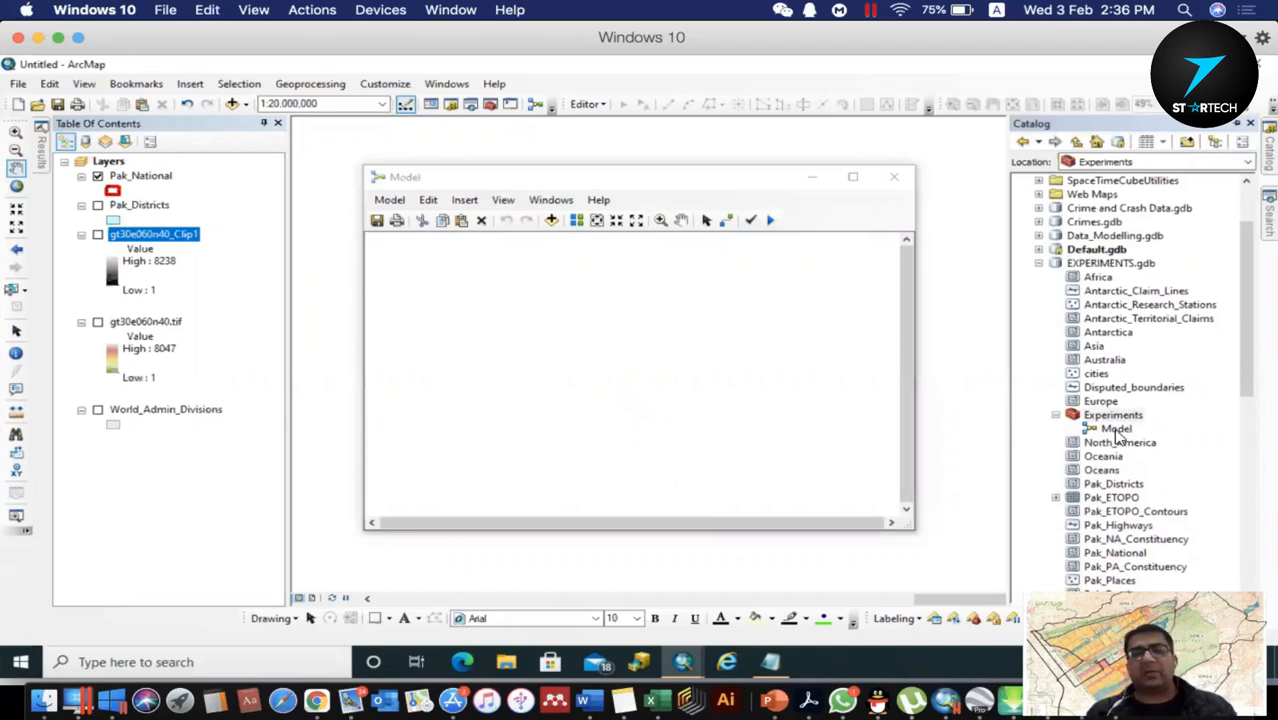
click(1116, 430)
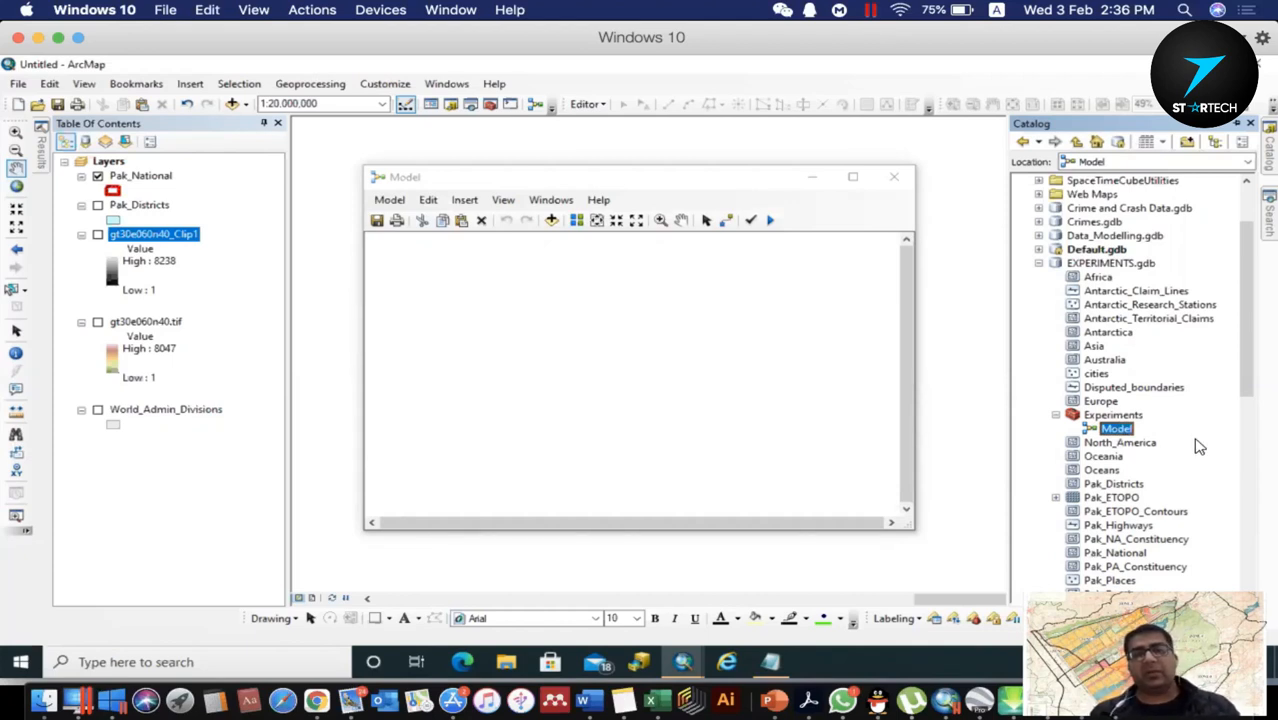
click(890, 179)
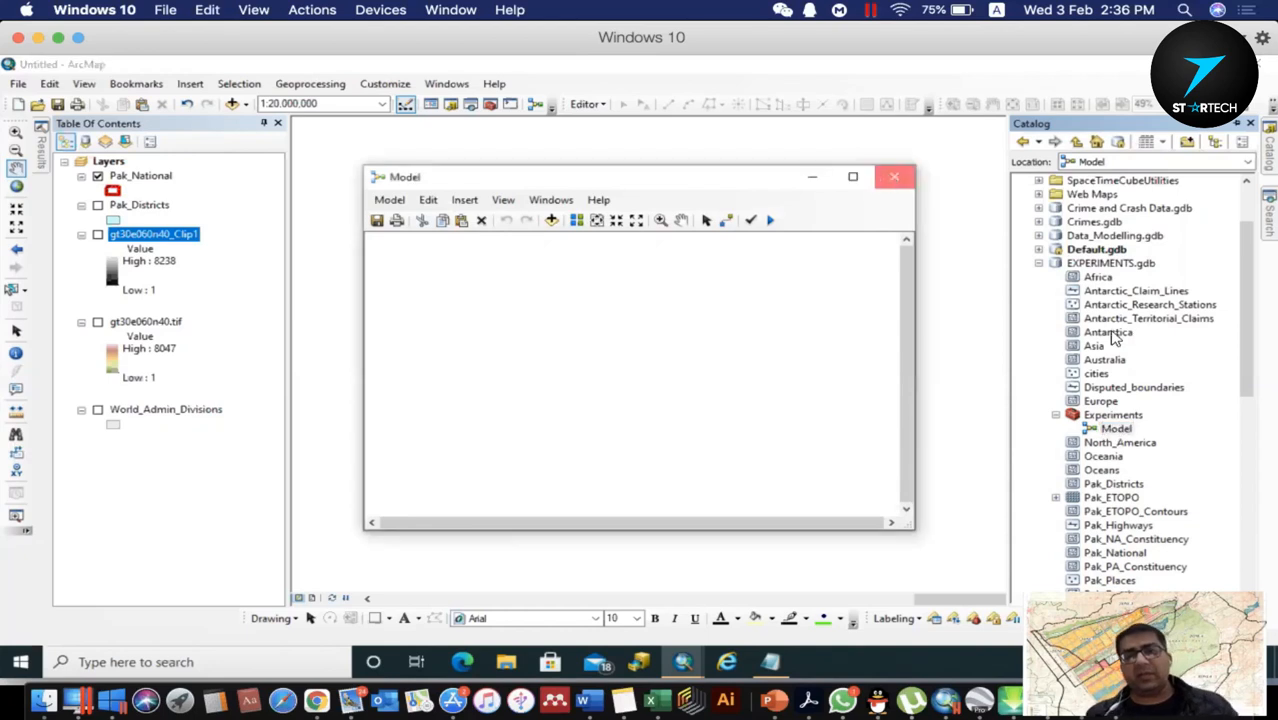
Collapse EXPERIMENTS.gdb and Folder Connections, and examine the My Toolboxes and System Toolboxes groups under Toolboxes.
click(1040, 264)
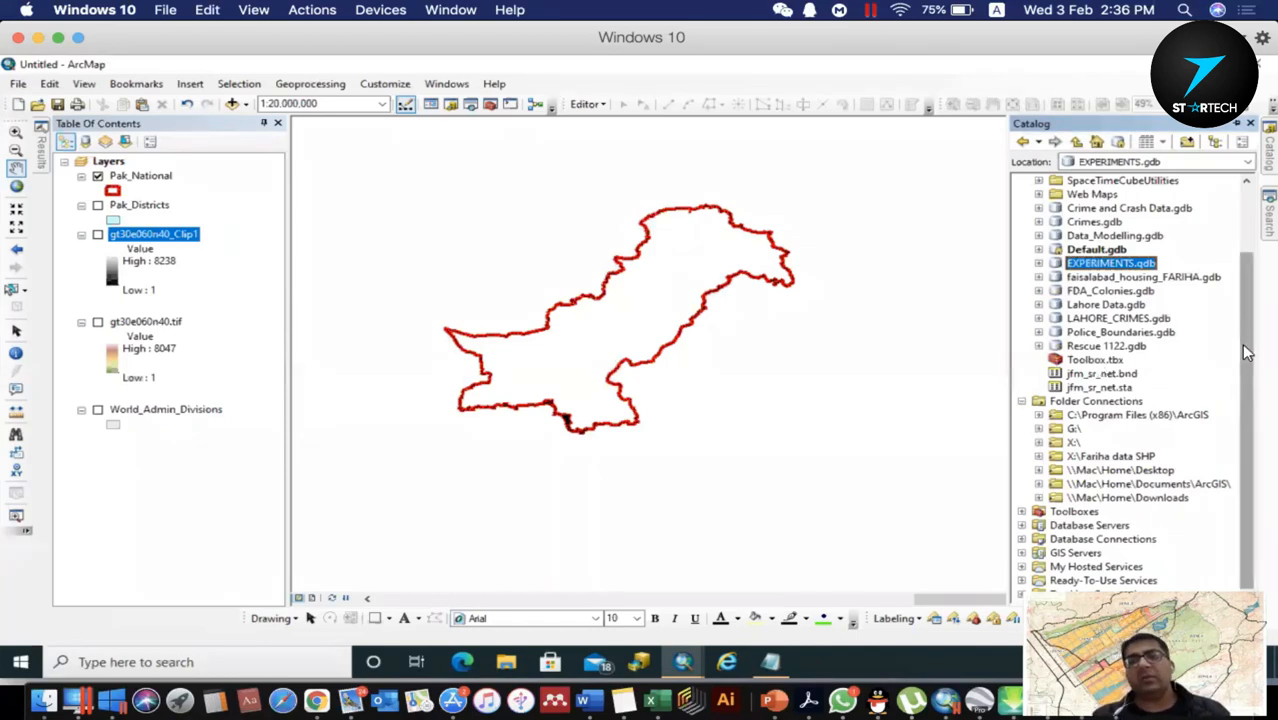
click(1022, 401)
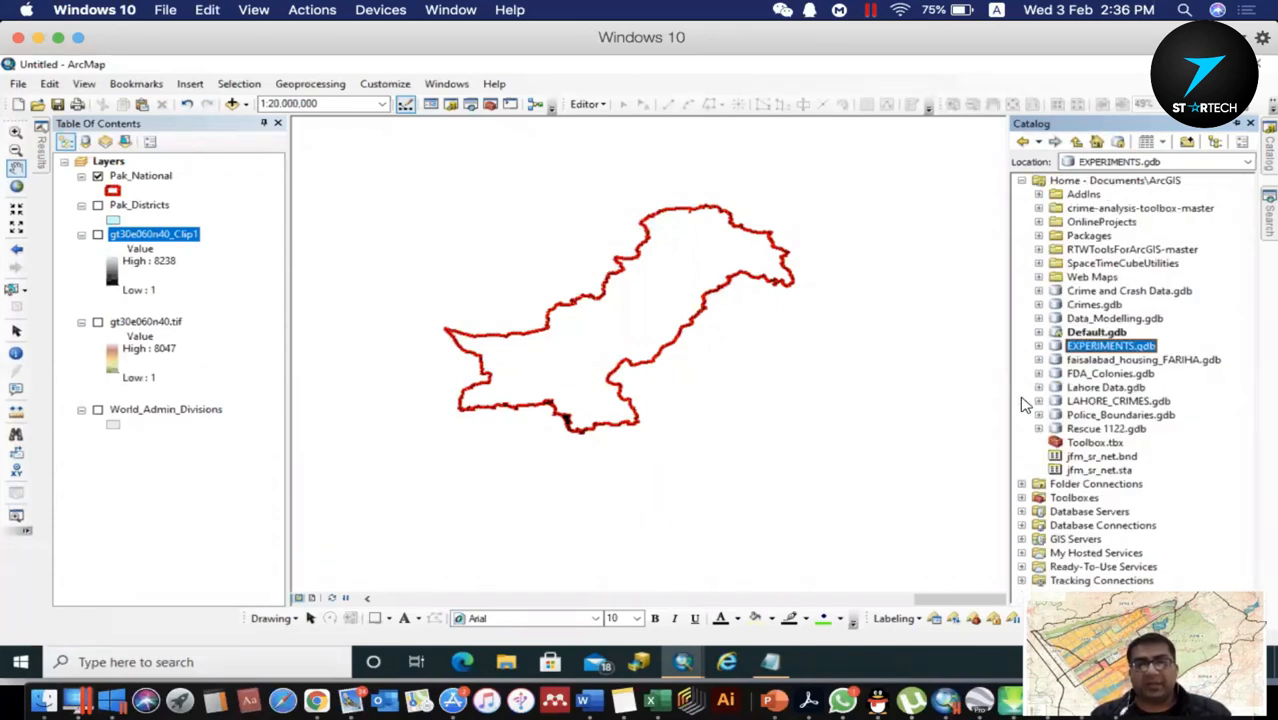
click(1022, 498)
click(1039, 291)
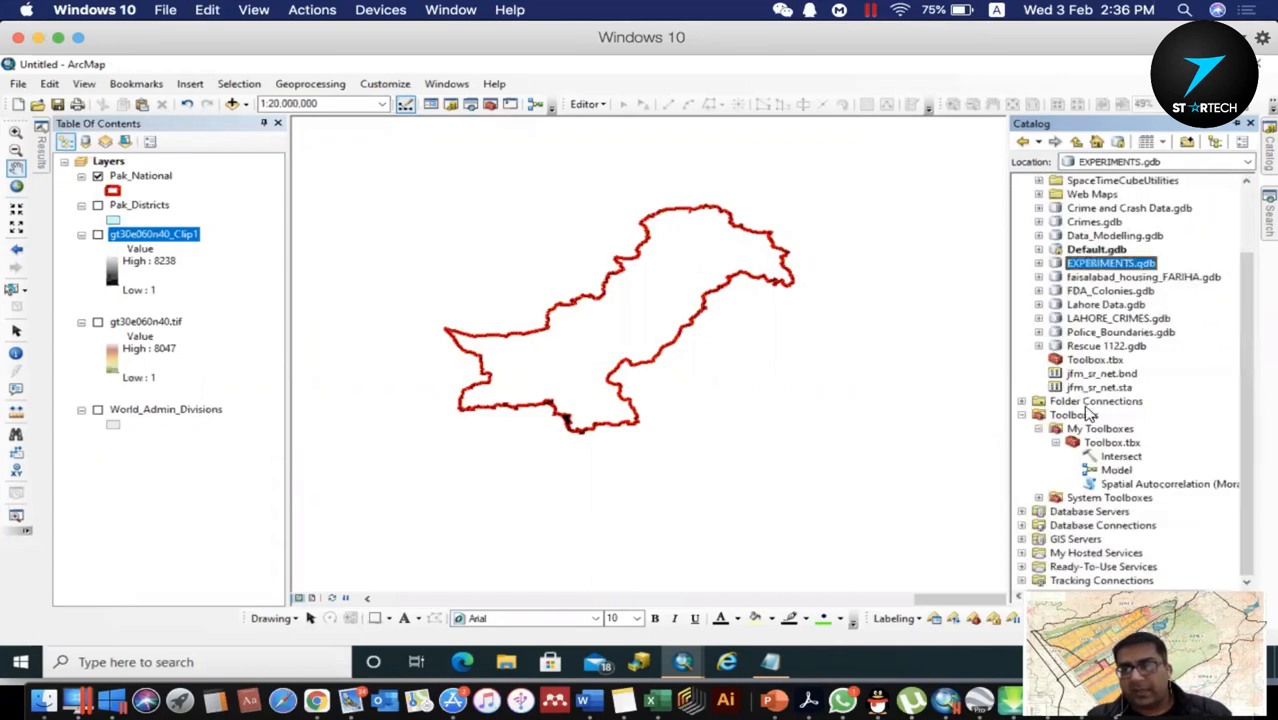
click(1039, 429)
click(1097, 497)
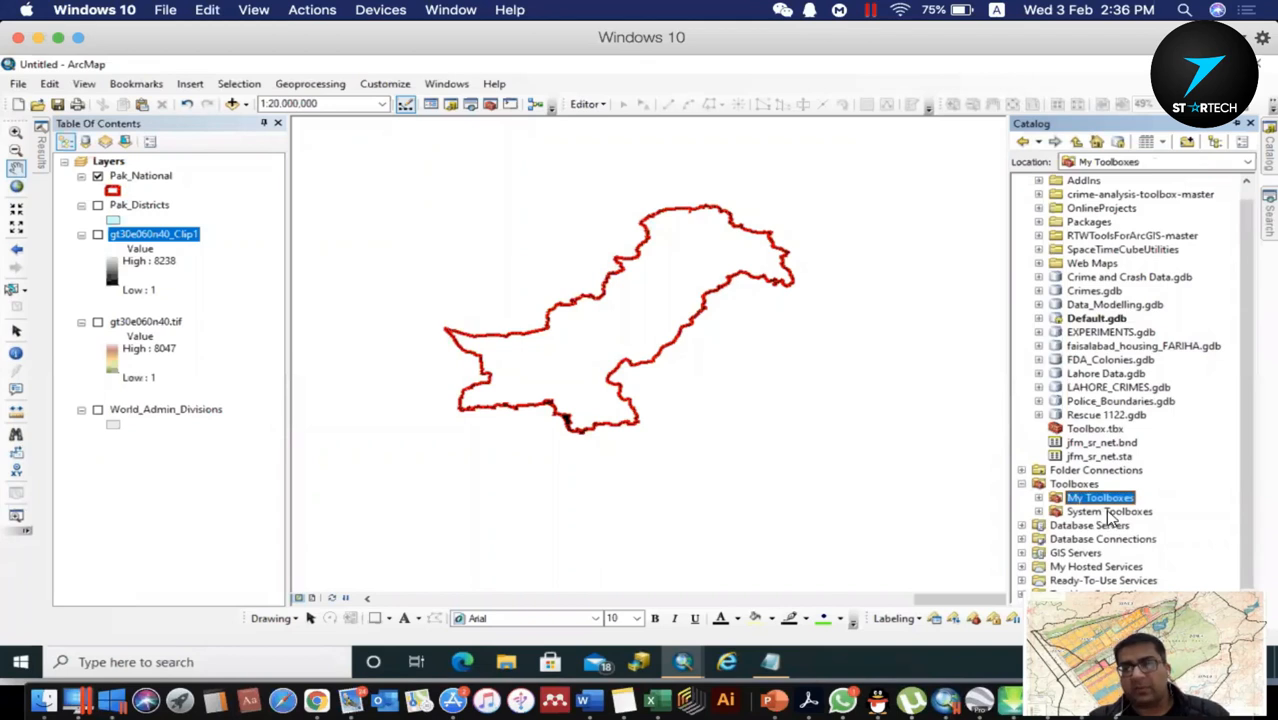
click(1108, 512)
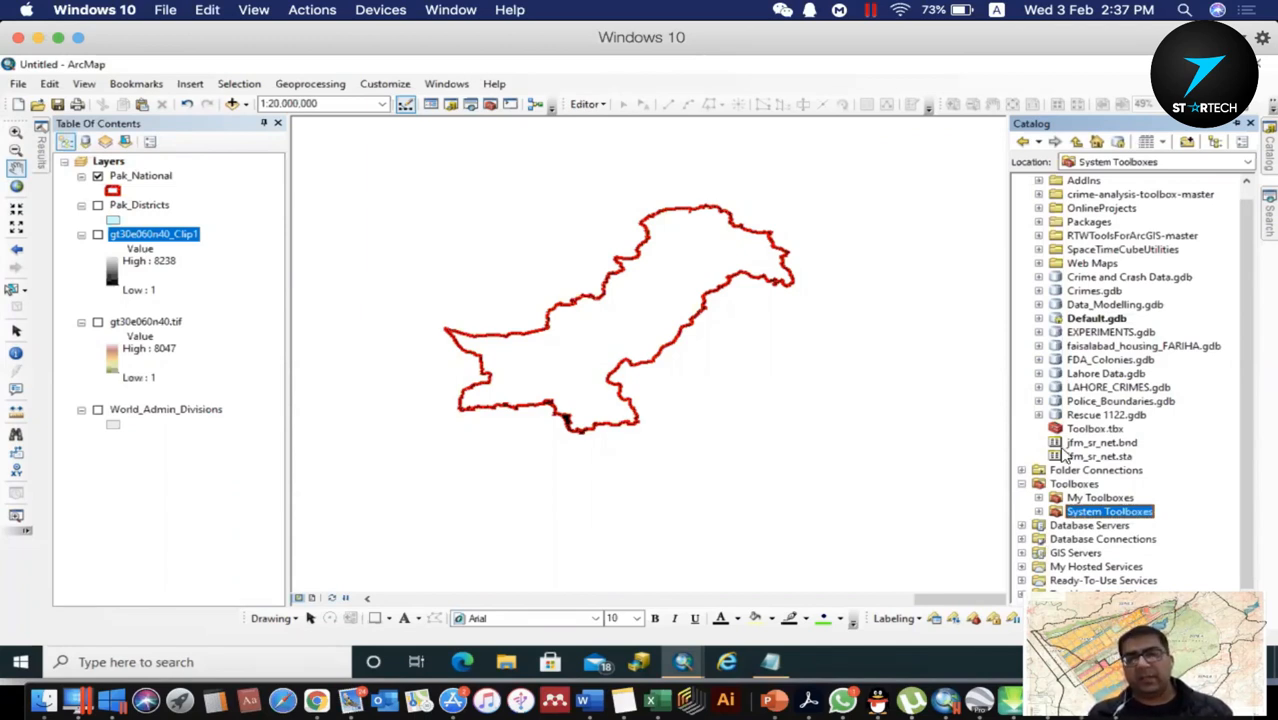
Examine the list of system toolboxes and the tools in the 3D Features toolset of 3D Analyst Tools.
click(1038, 511)
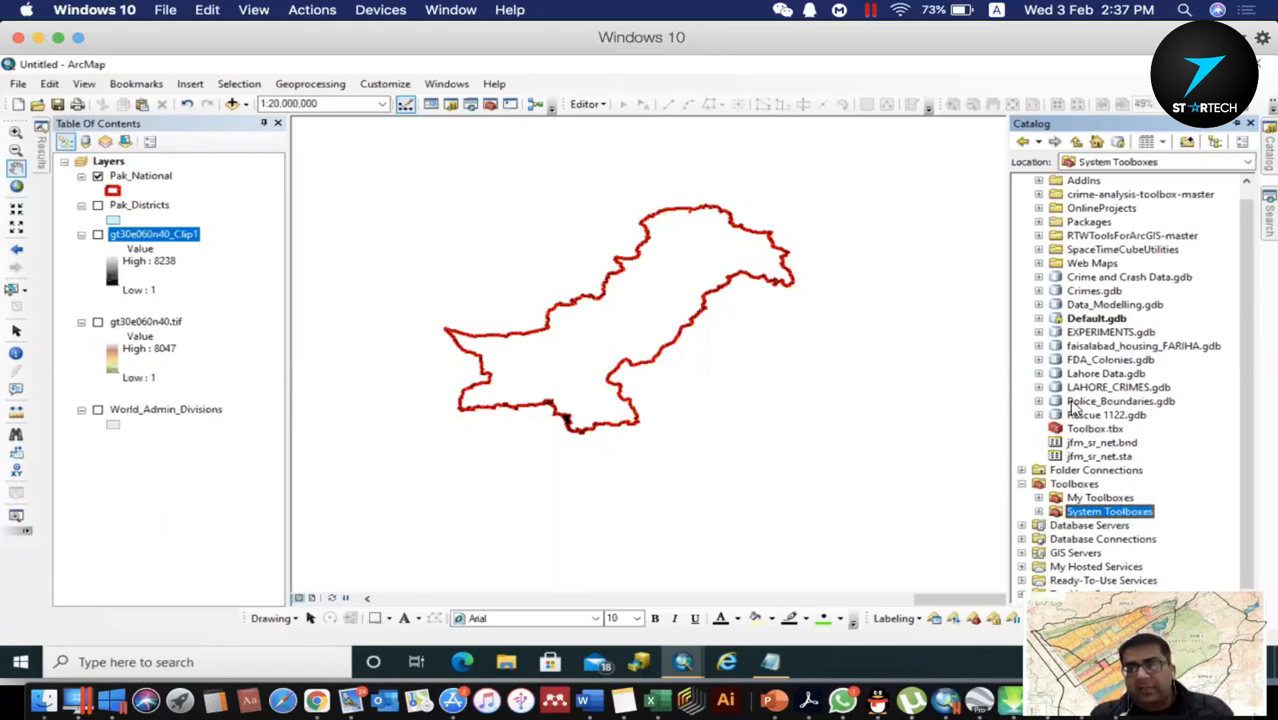
scroll(1133, 352, down, 1)
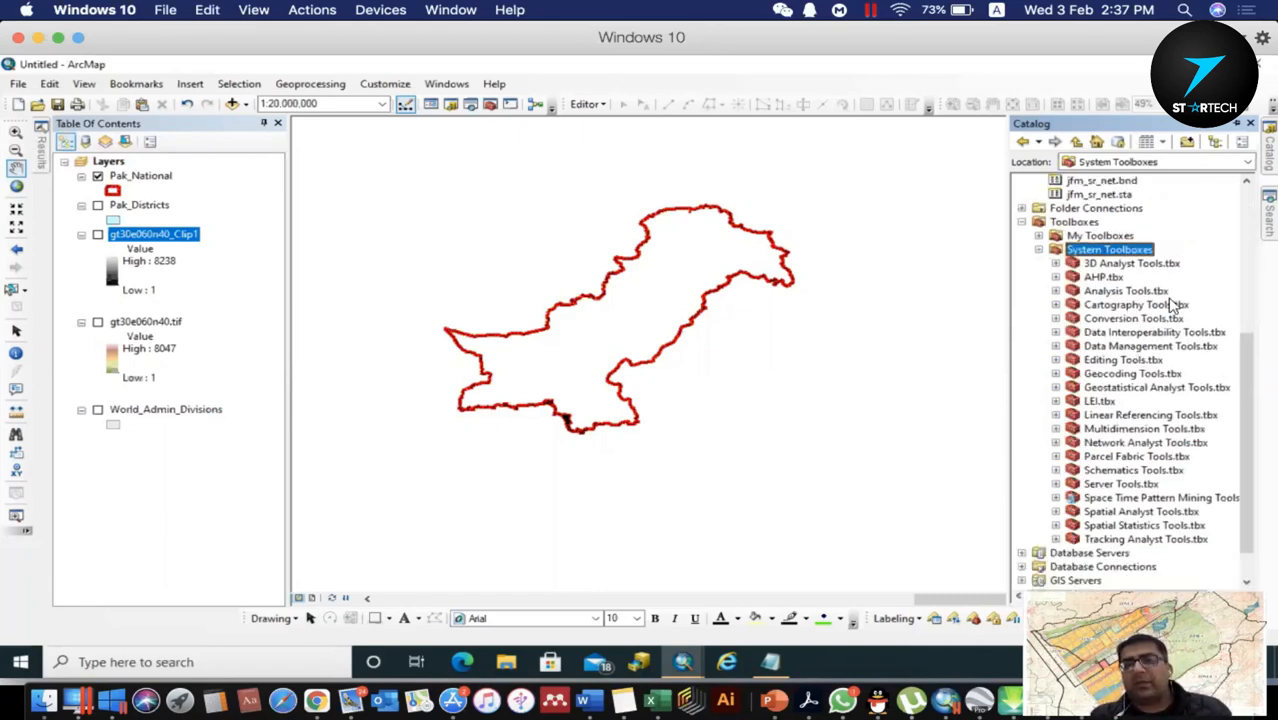
scroll(1174, 308, down, 1)
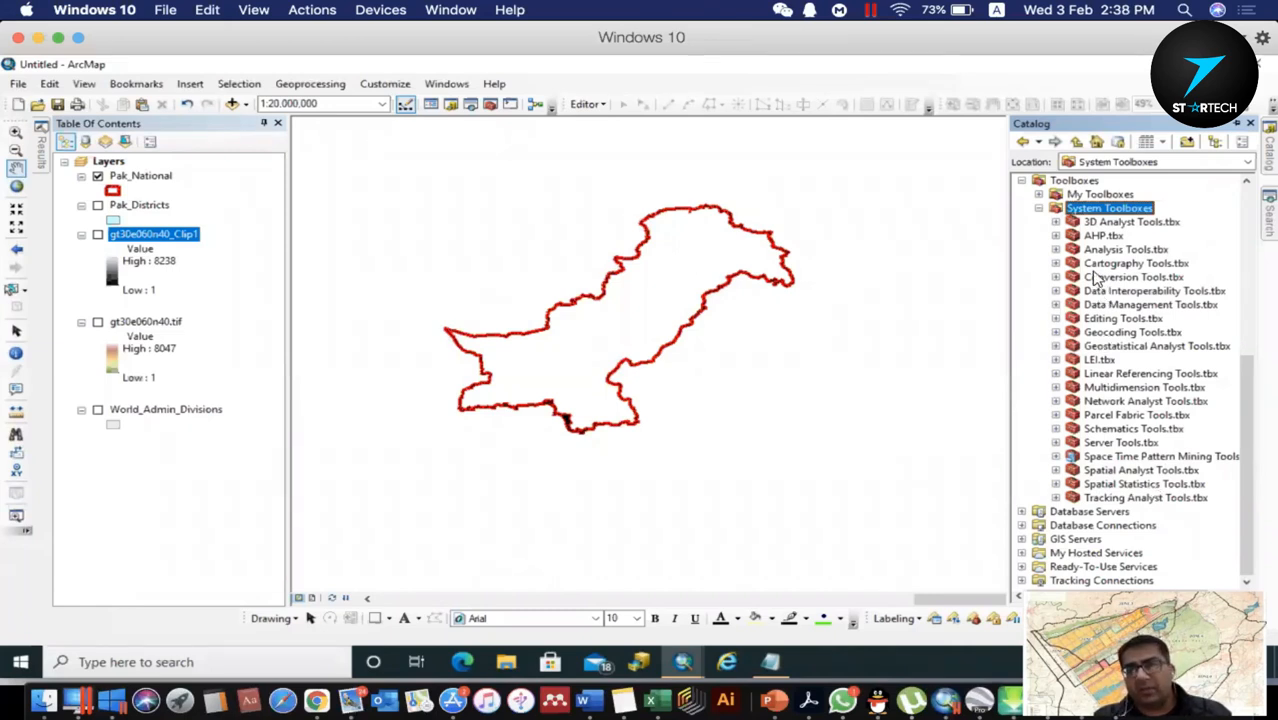
click(1056, 222)
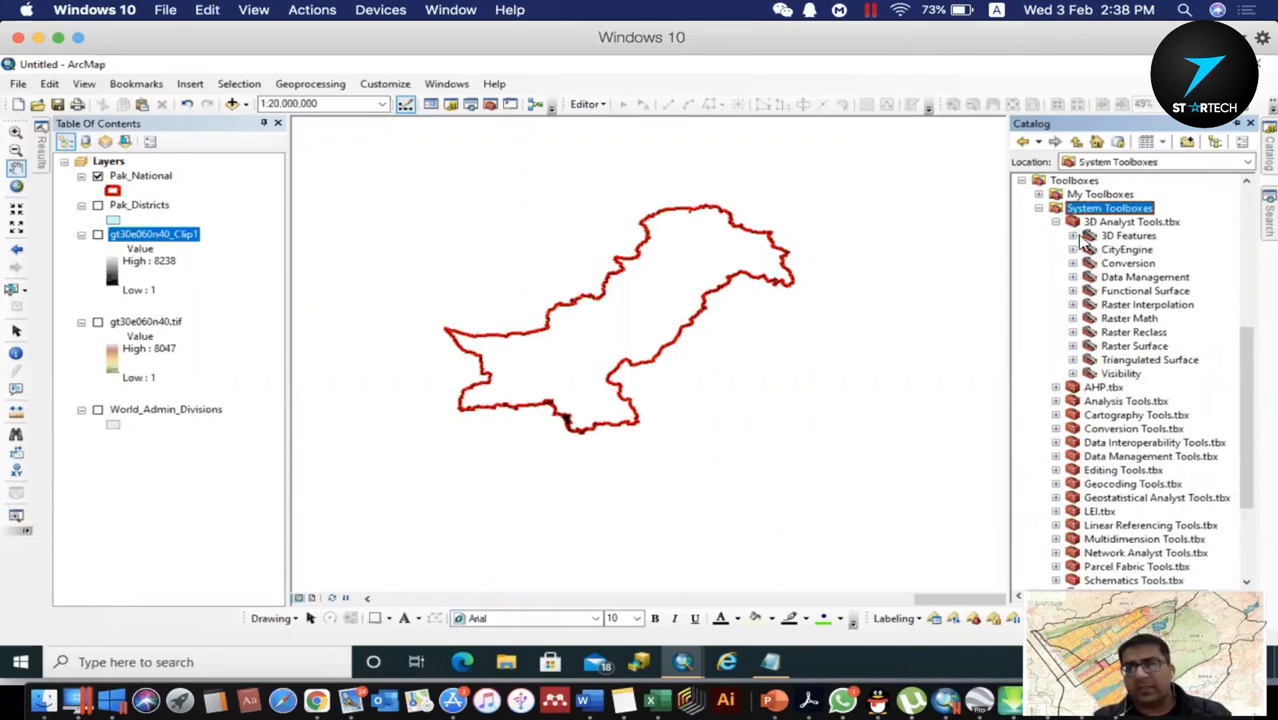
click(1073, 236)
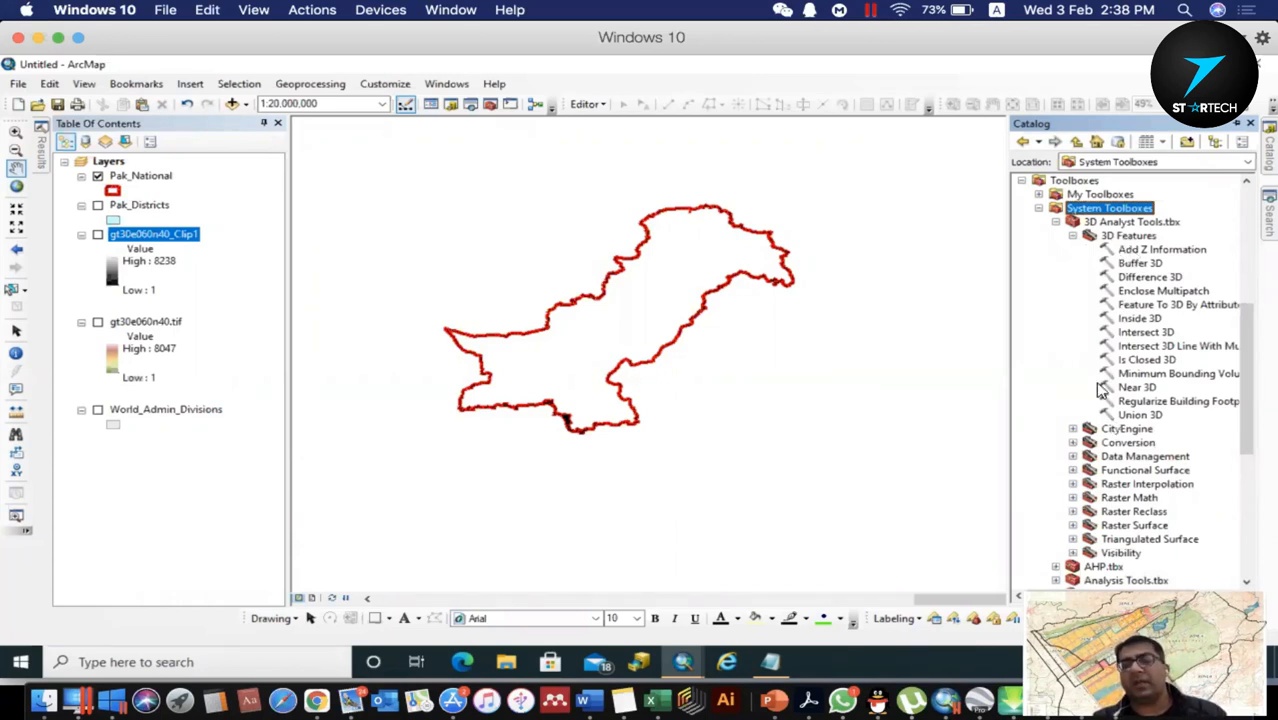
right_click(1125, 253)
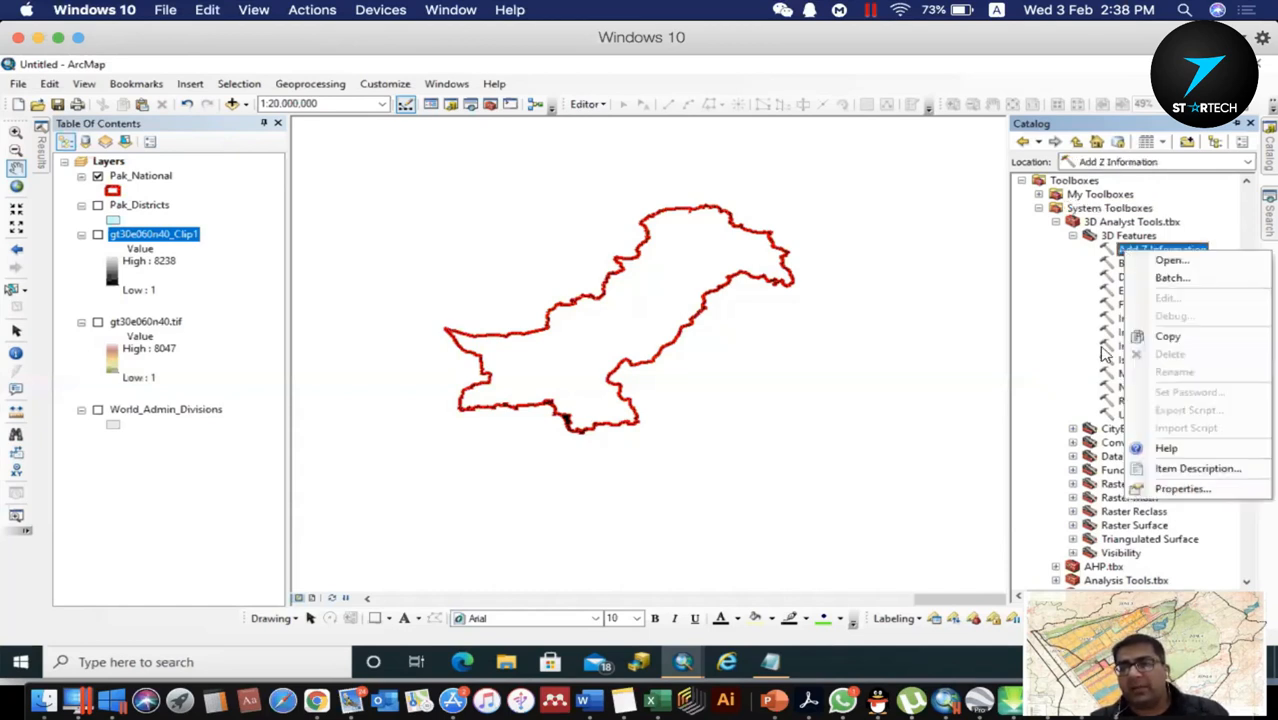
click(1072, 237)
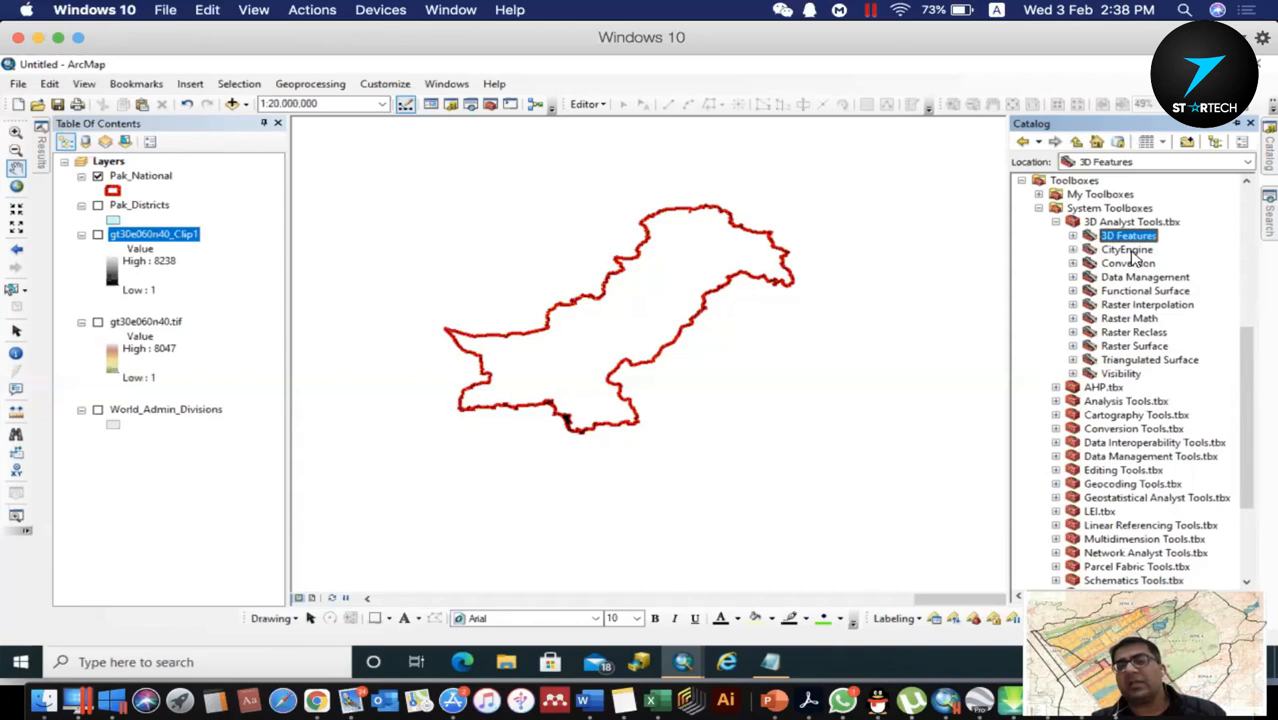
Examine the contents of the Conversion and Raster Interpolation toolsets of 3D Analyst Tools.
click(1073, 264)
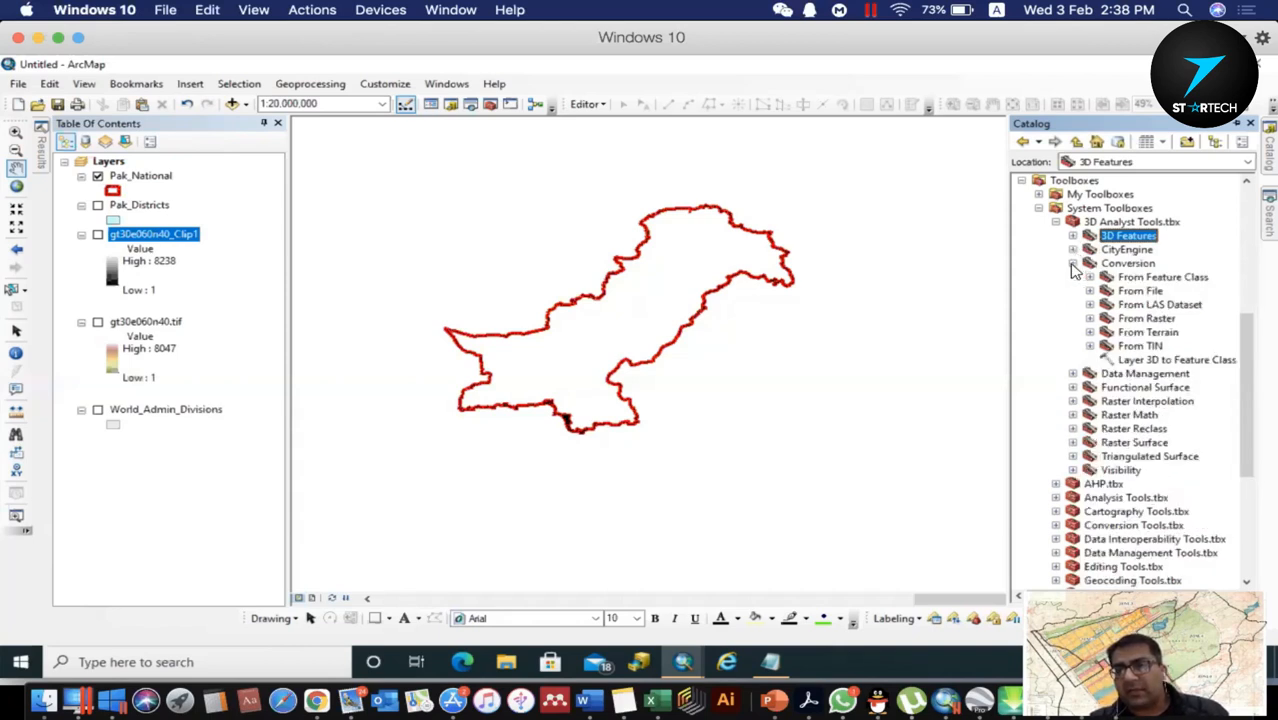
click(1073, 264)
click(1073, 304)
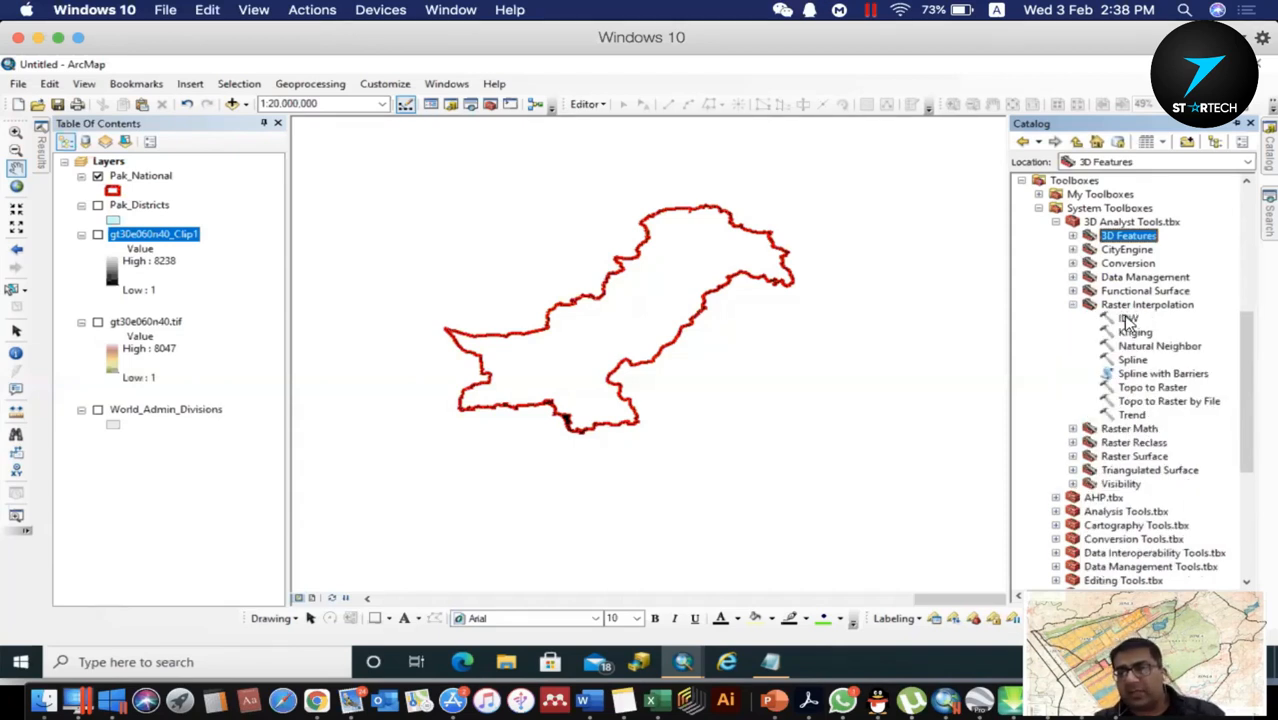
Open the source code of the Spline with Barriers script tool and move its Notepad window toward the middle of the map.
click(1110, 375)
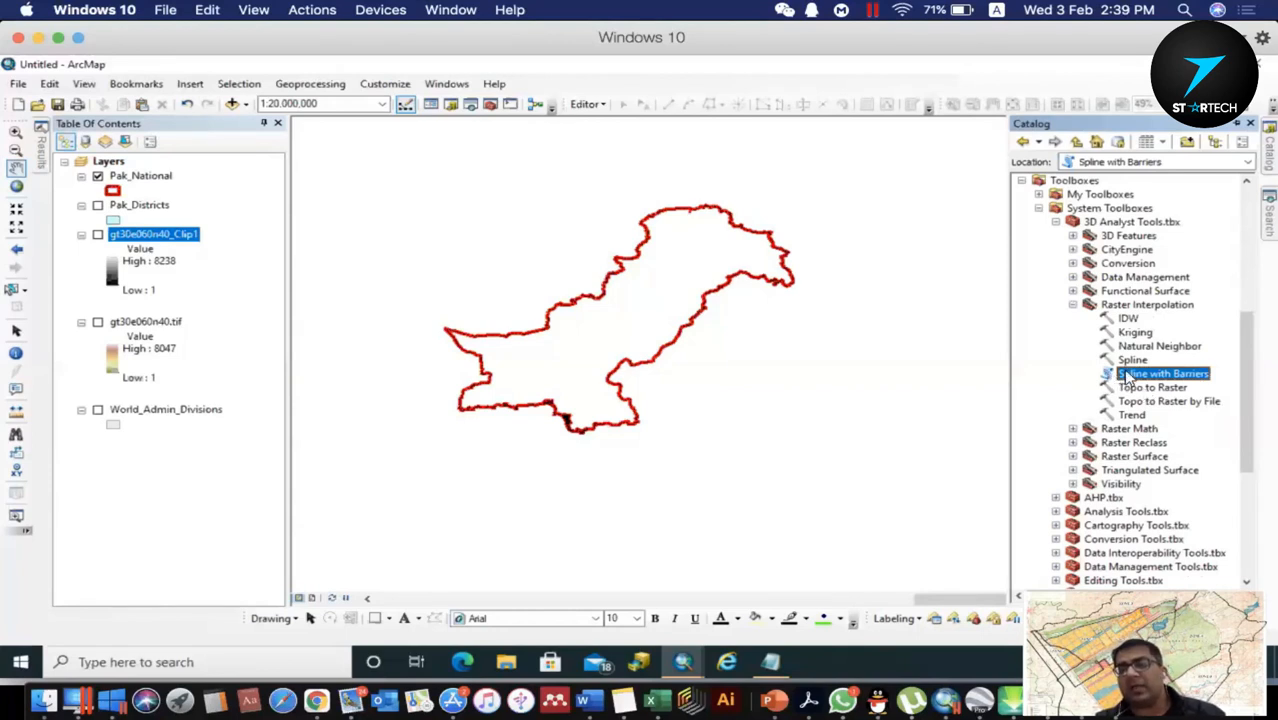
right_click(1124, 375)
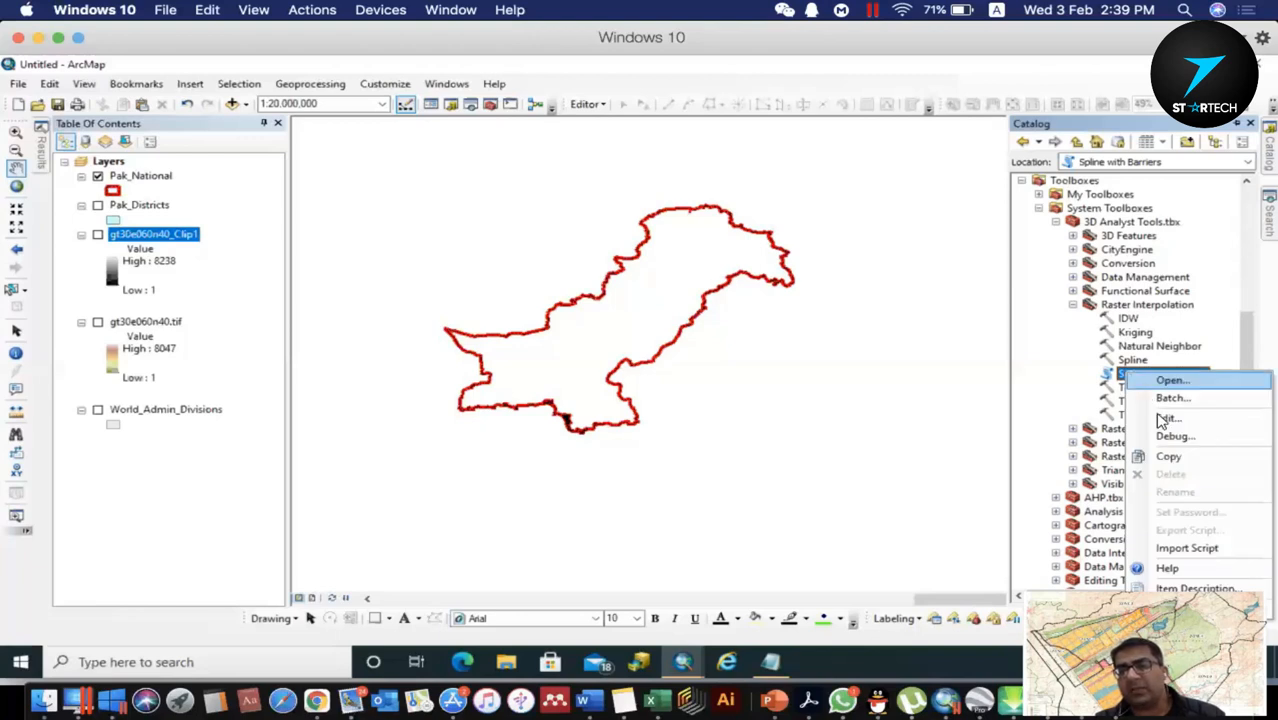
click(1158, 416)
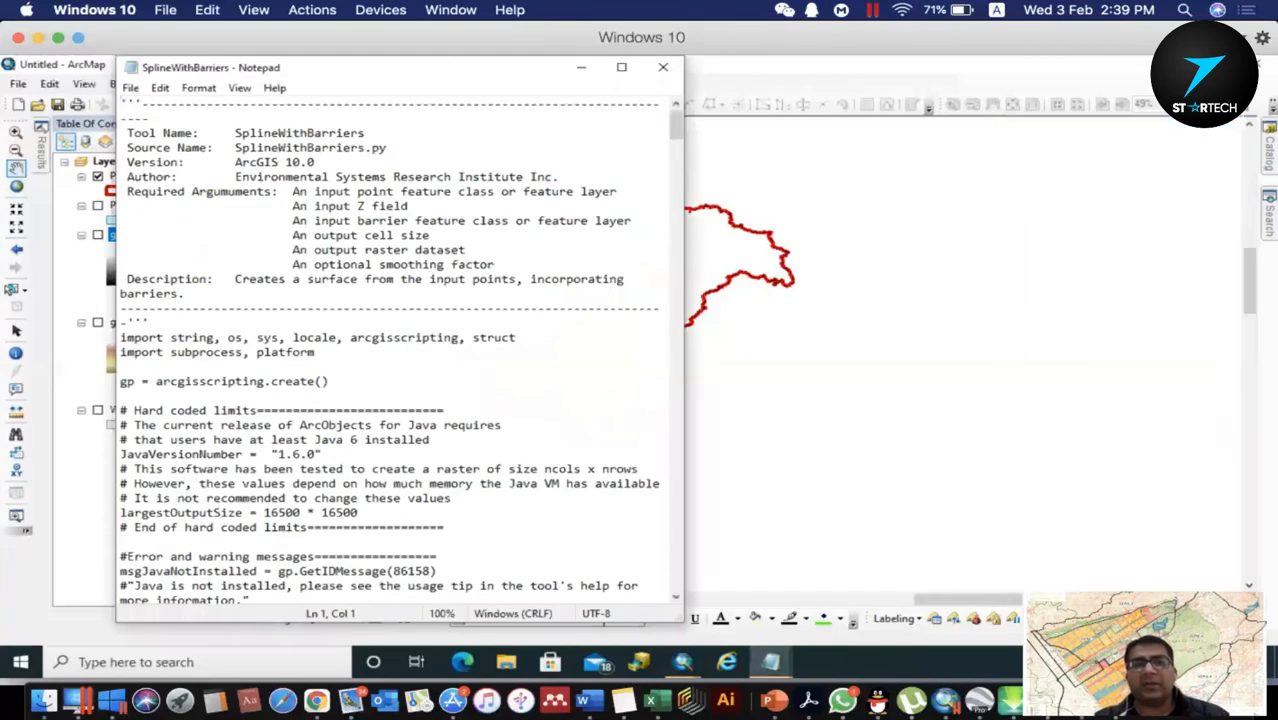
drag(458, 75, 655, 76)
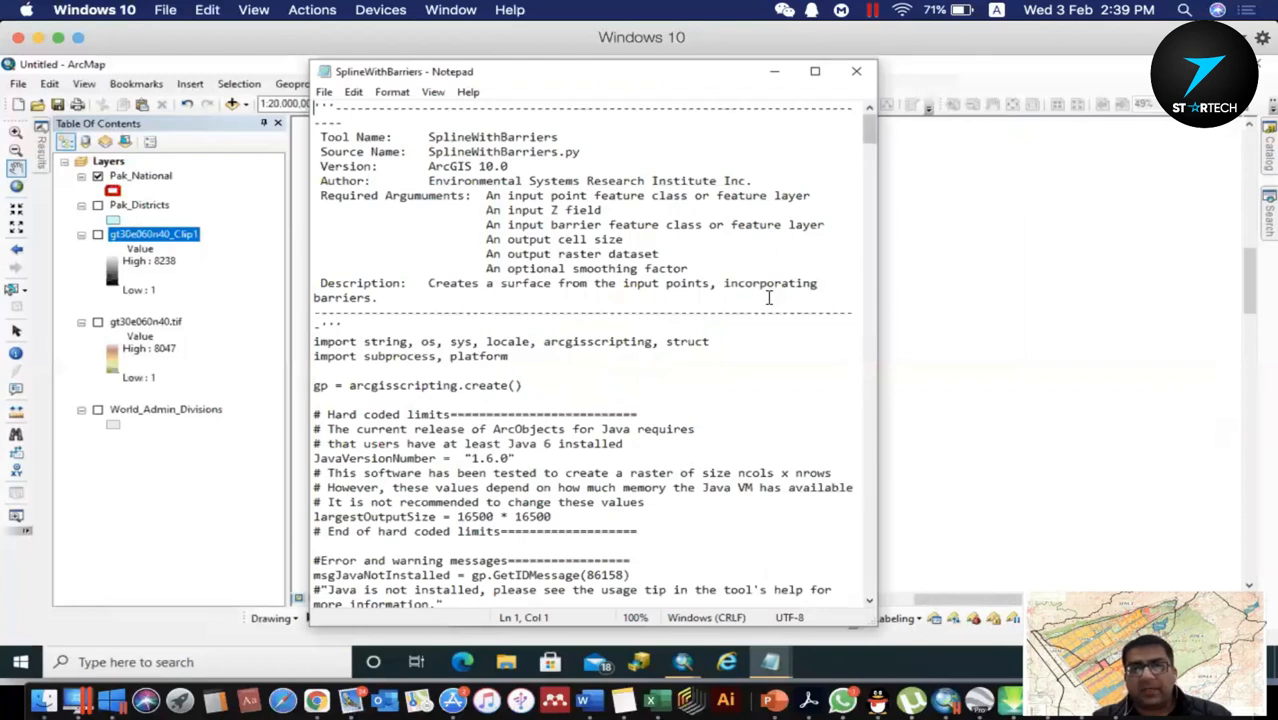
Examine the SplineWithBarriers Python code through to its end, return to its beginning and close the script.
scroll(870, 165, down, 9)
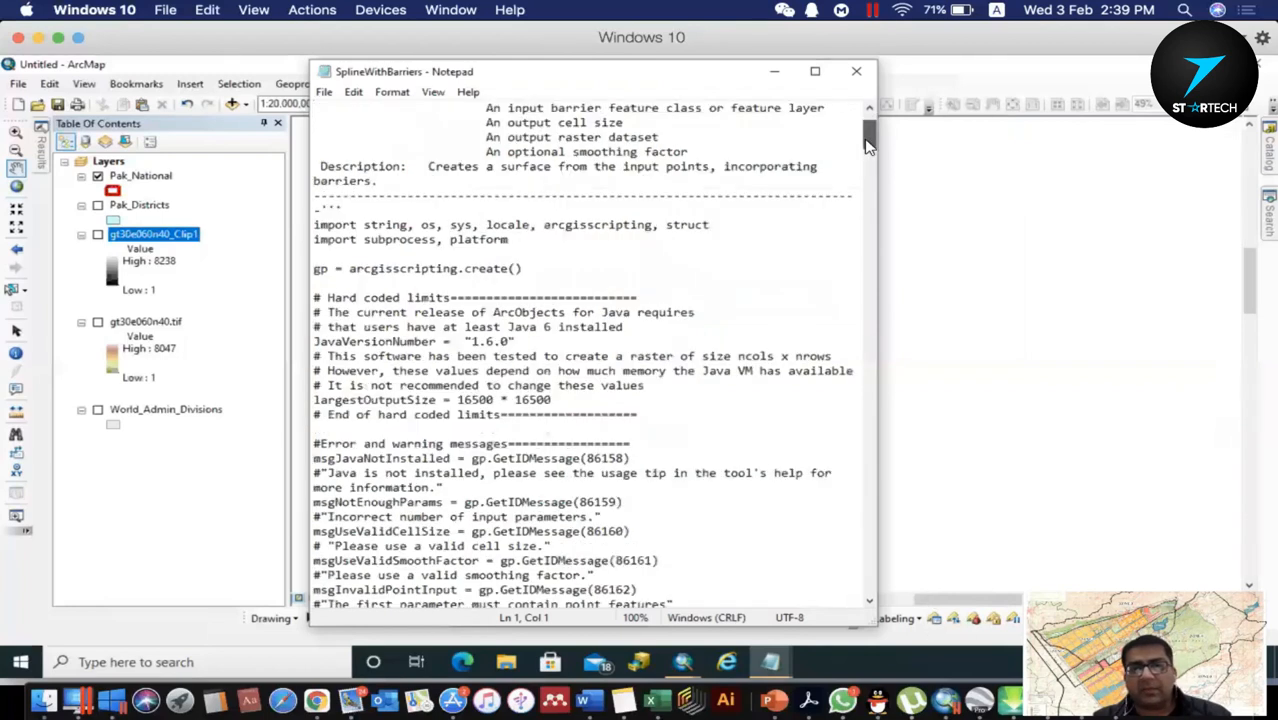
scroll(871, 185, down, 8)
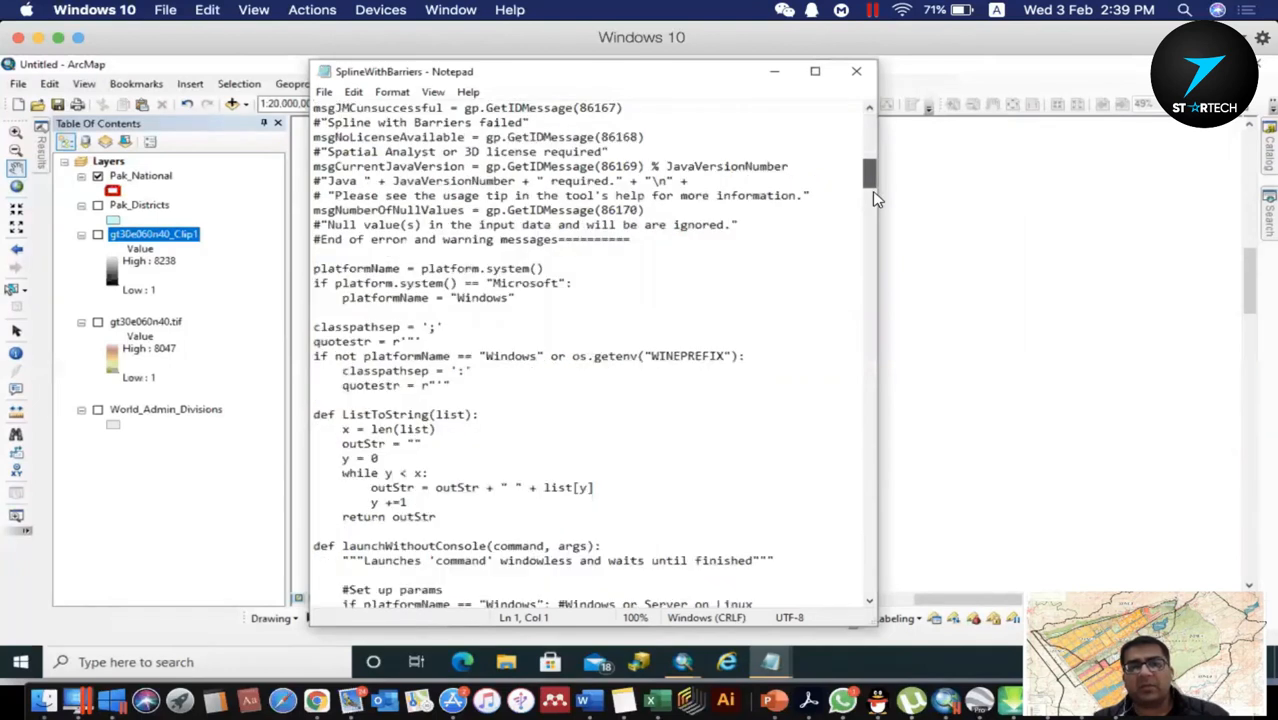
scroll(872, 207, down, 20)
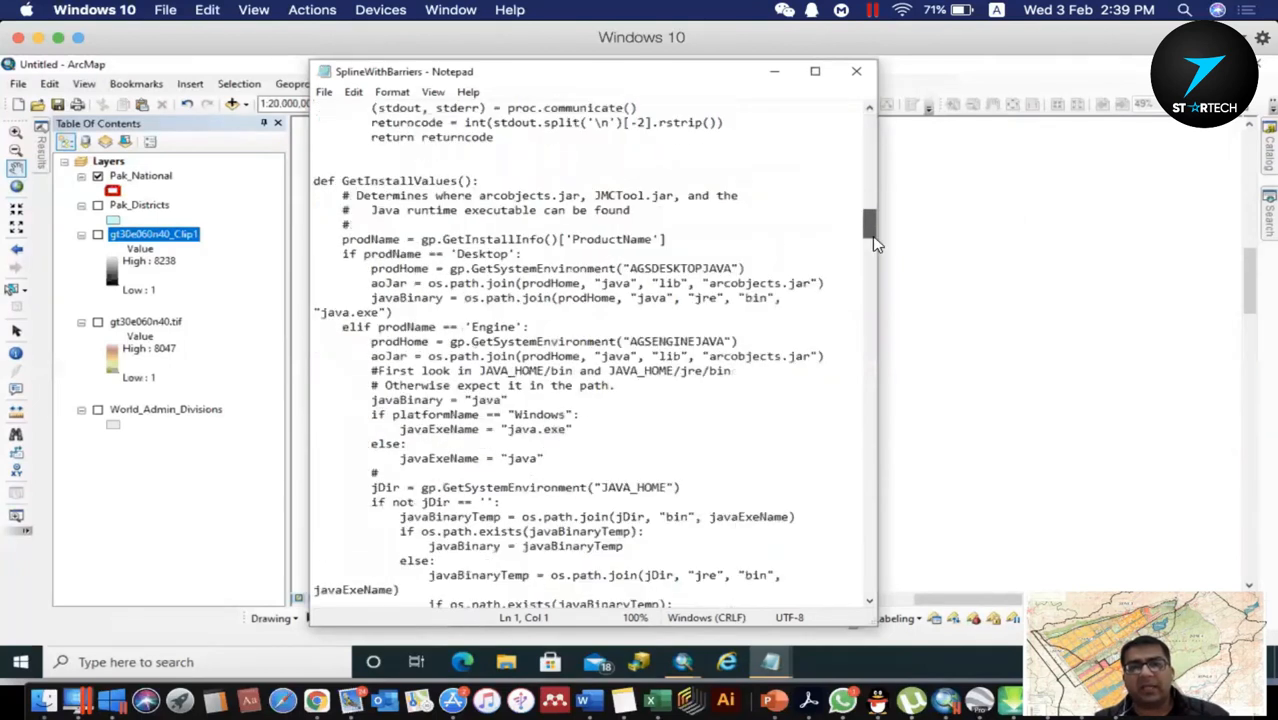
scroll(870, 265, down, 10)
scroll(870, 285, down, 15)
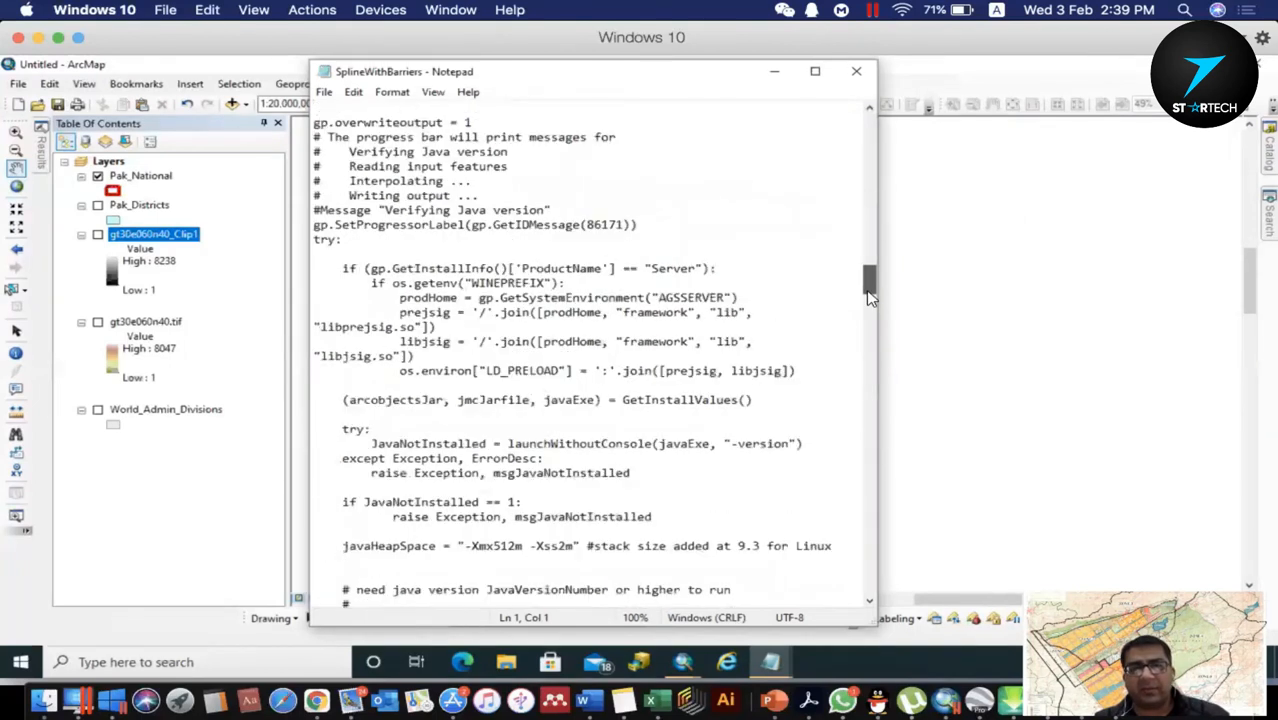
scroll(870, 310, down, 7)
scroll(869, 360, down, 12)
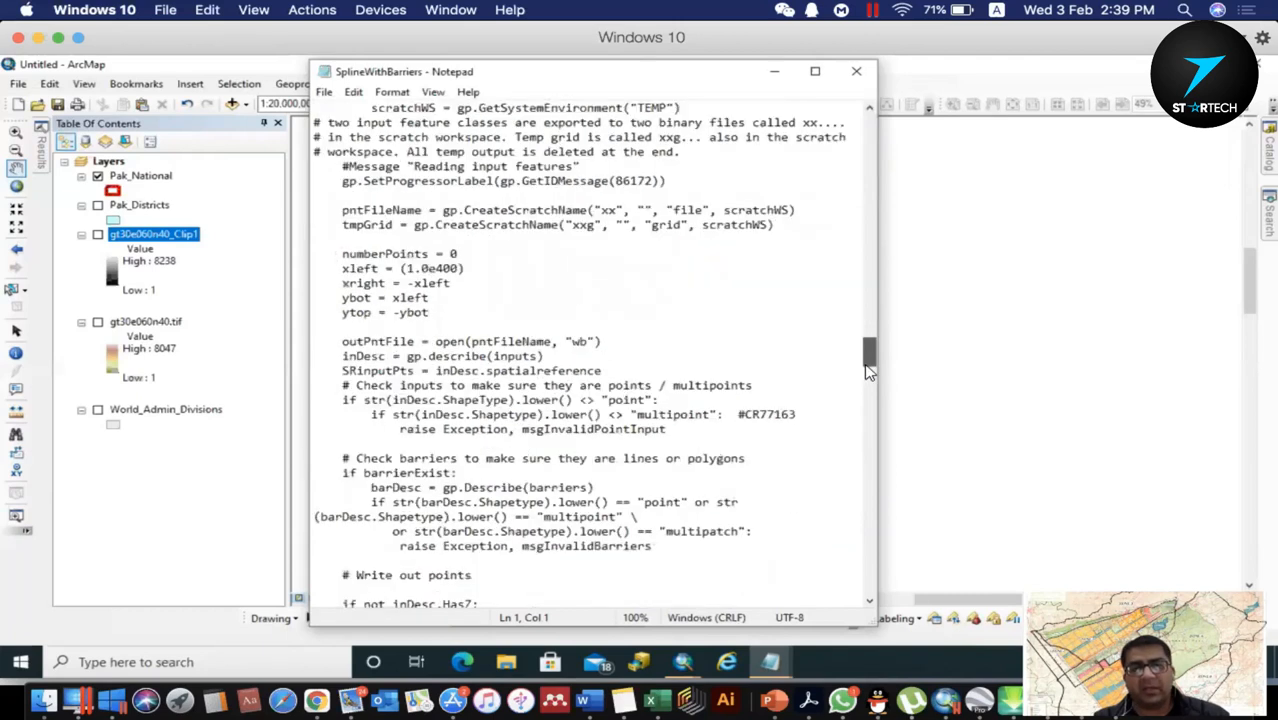
scroll(869, 393, down, 10)
scroll(869, 400, down, 4)
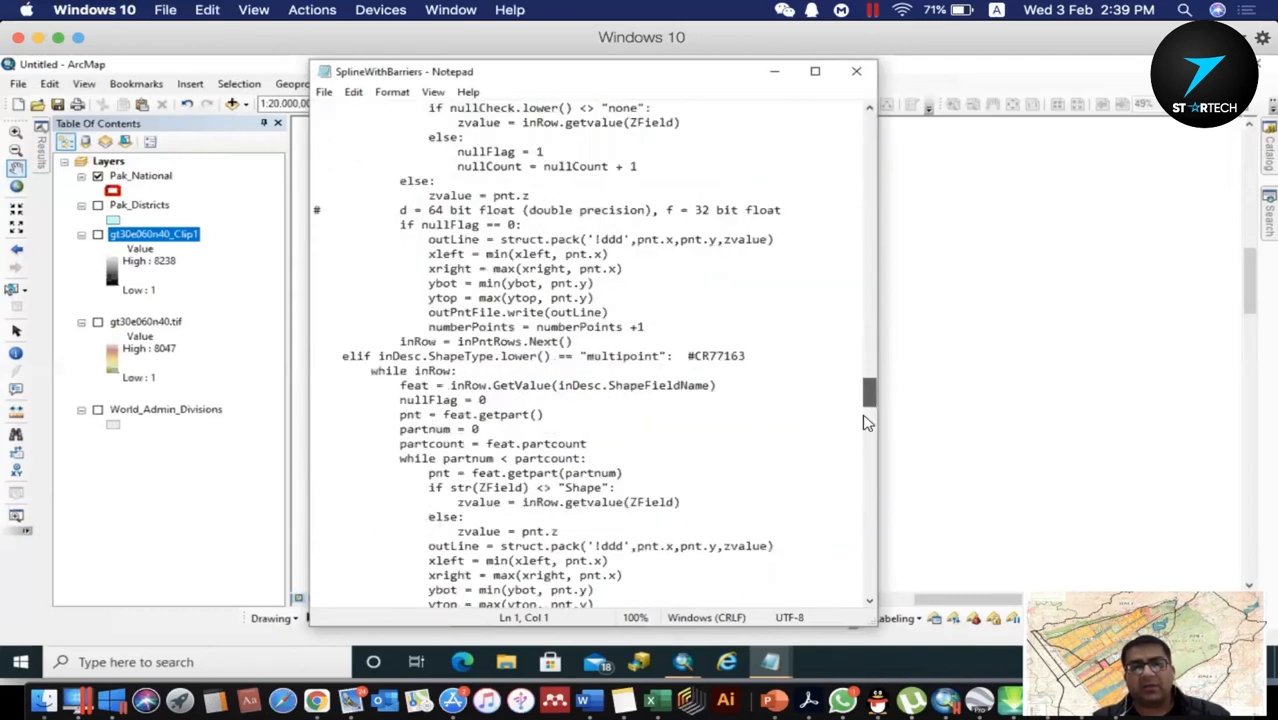
scroll(869, 451, down, 10)
scroll(869, 455, down, 7)
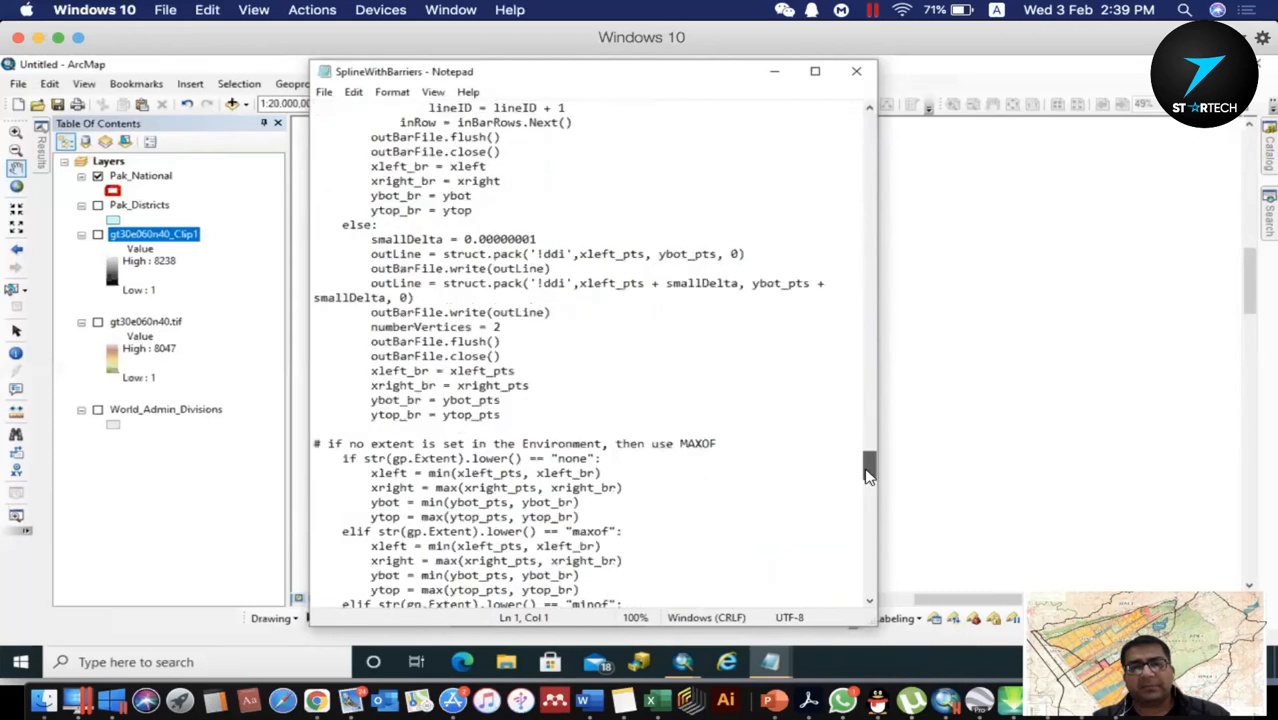
scroll(870, 475, down, 8)
scroll(870, 535, down, 10)
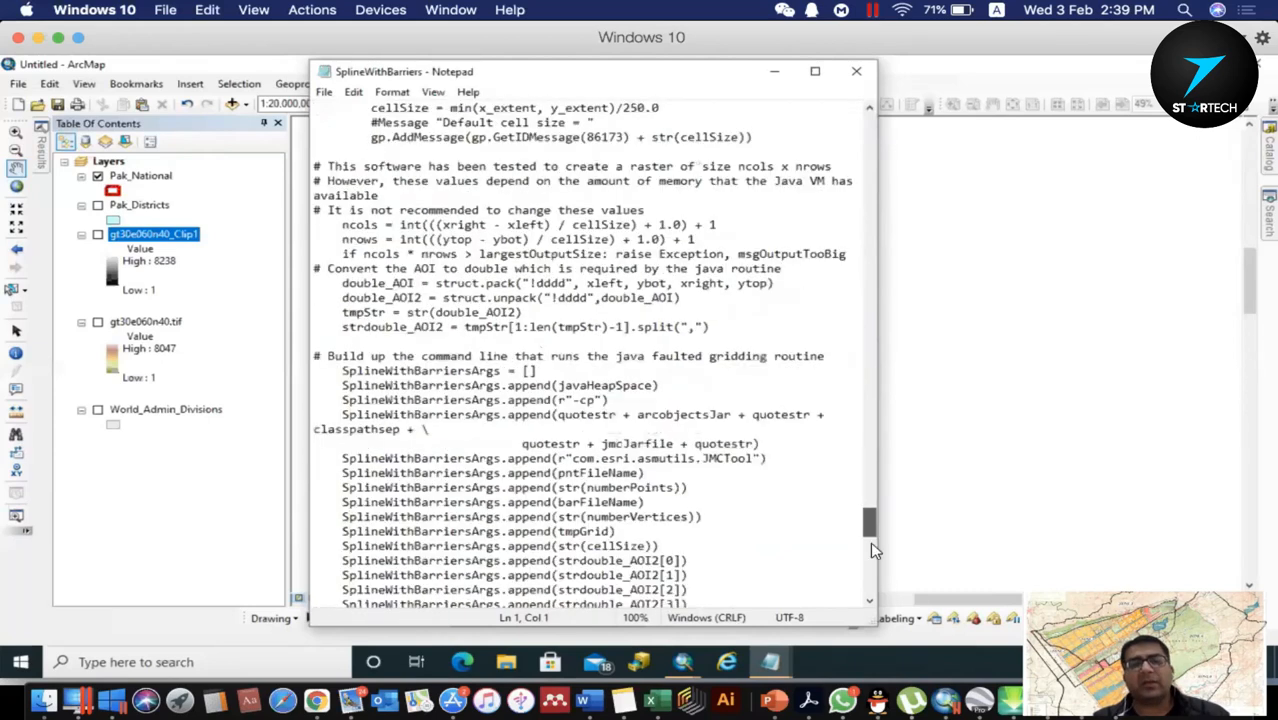
scroll(870, 541, down, 8)
scroll(878, 588, down, 10)
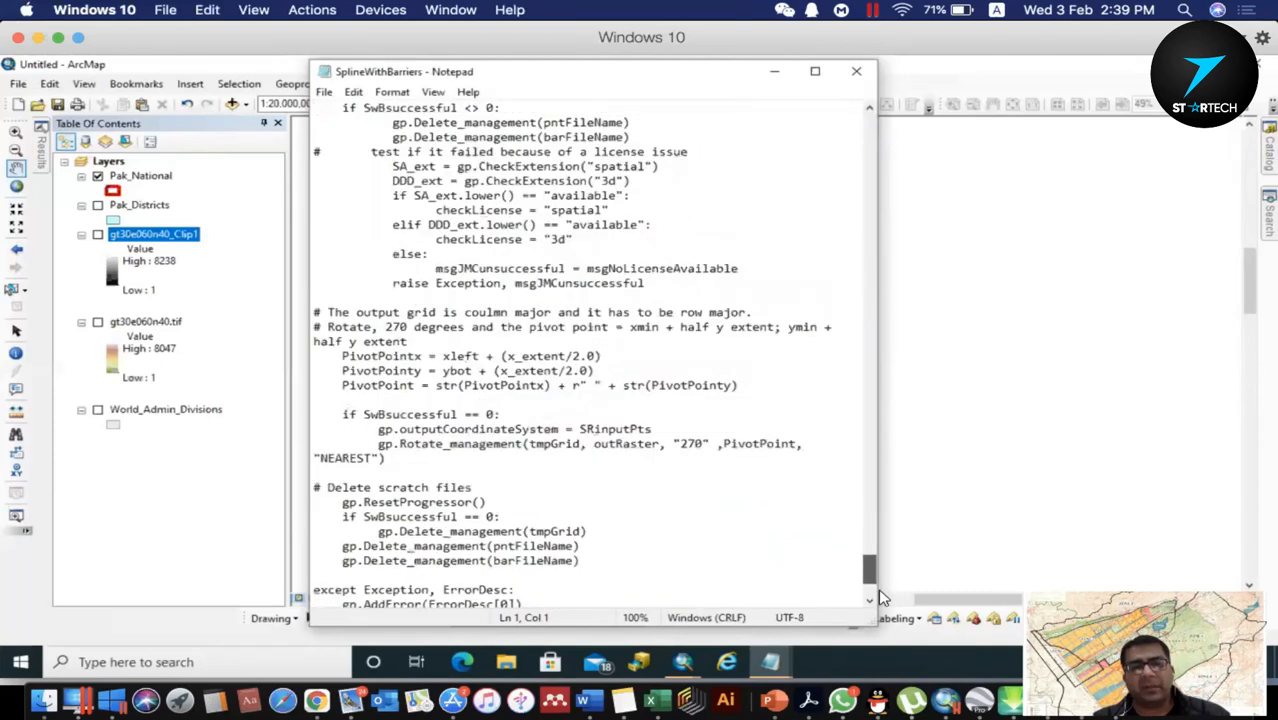
scroll(880, 598, down, 4)
scroll(864, 480, up, 12)
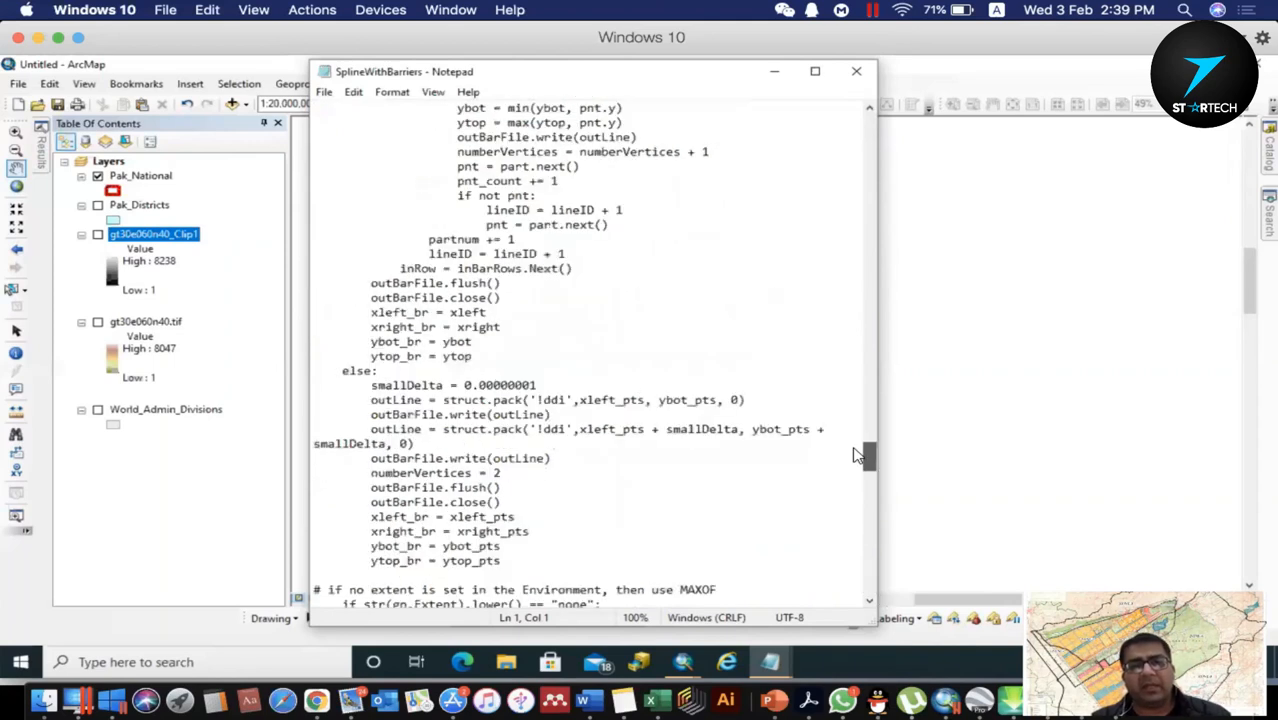
scroll(834, 360, up, 4)
scroll(805, 174, up, 15)
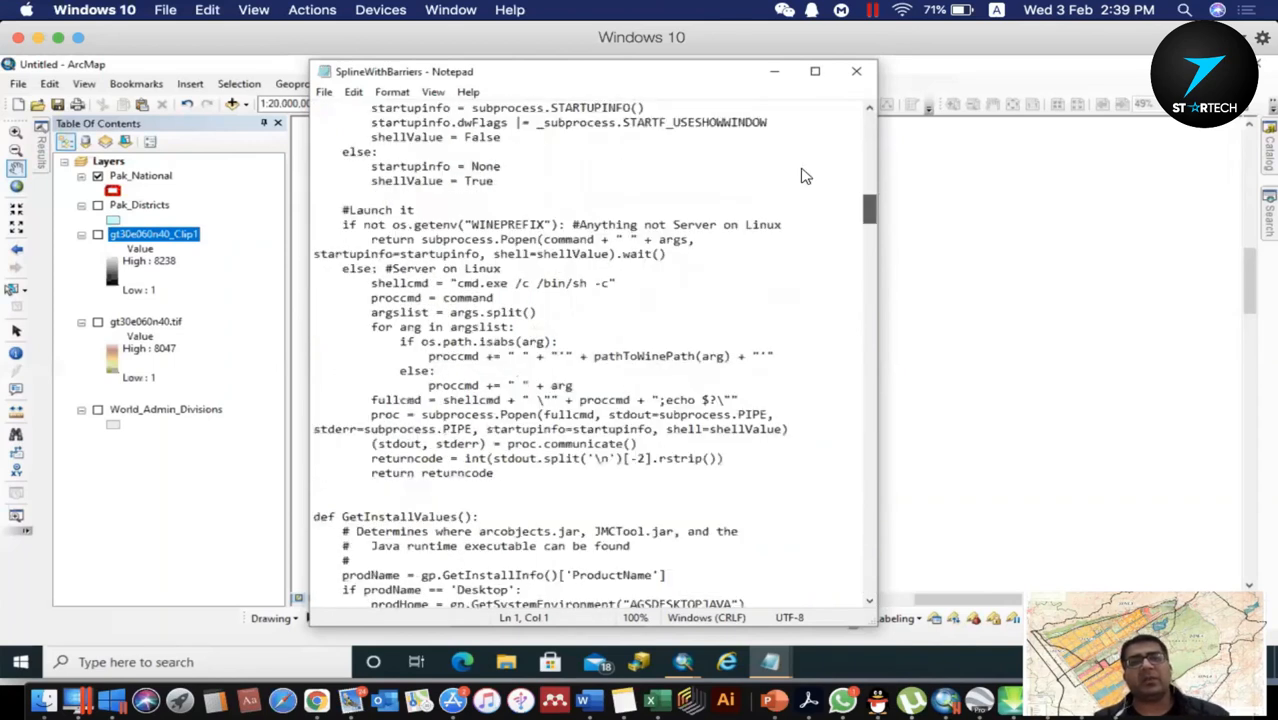
scroll(810, 112, up, 10)
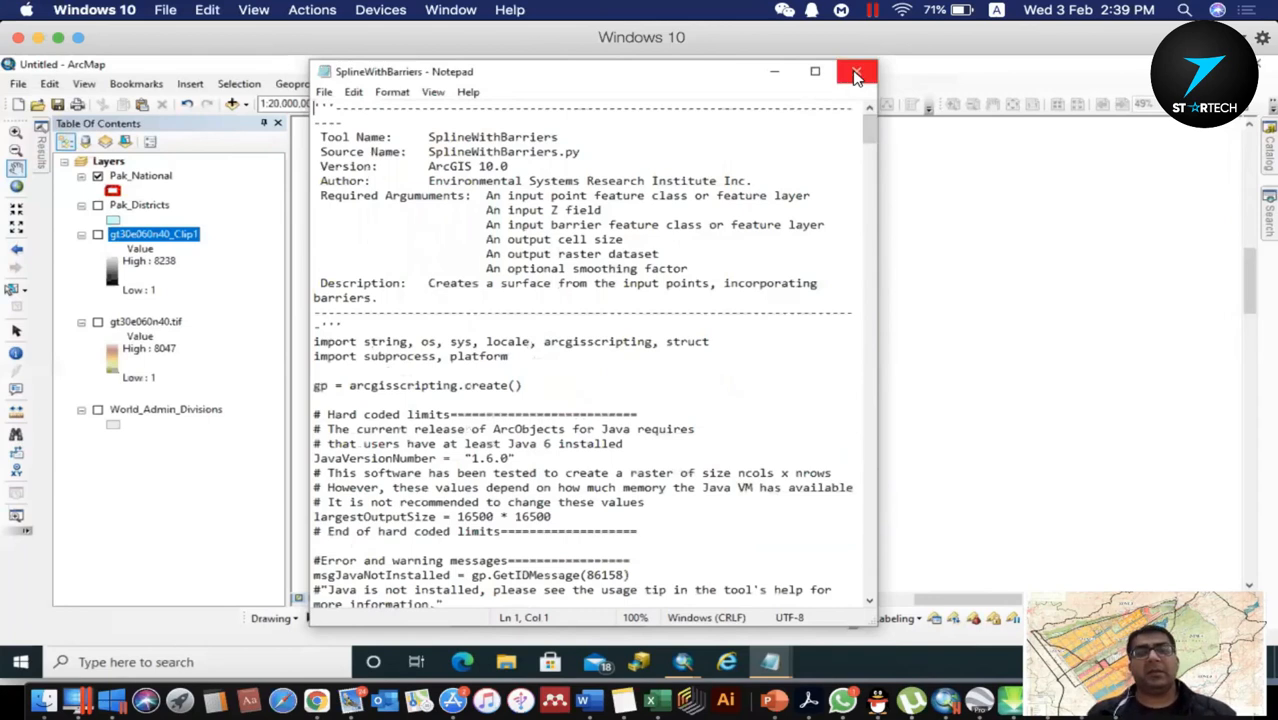
click(855, 77)
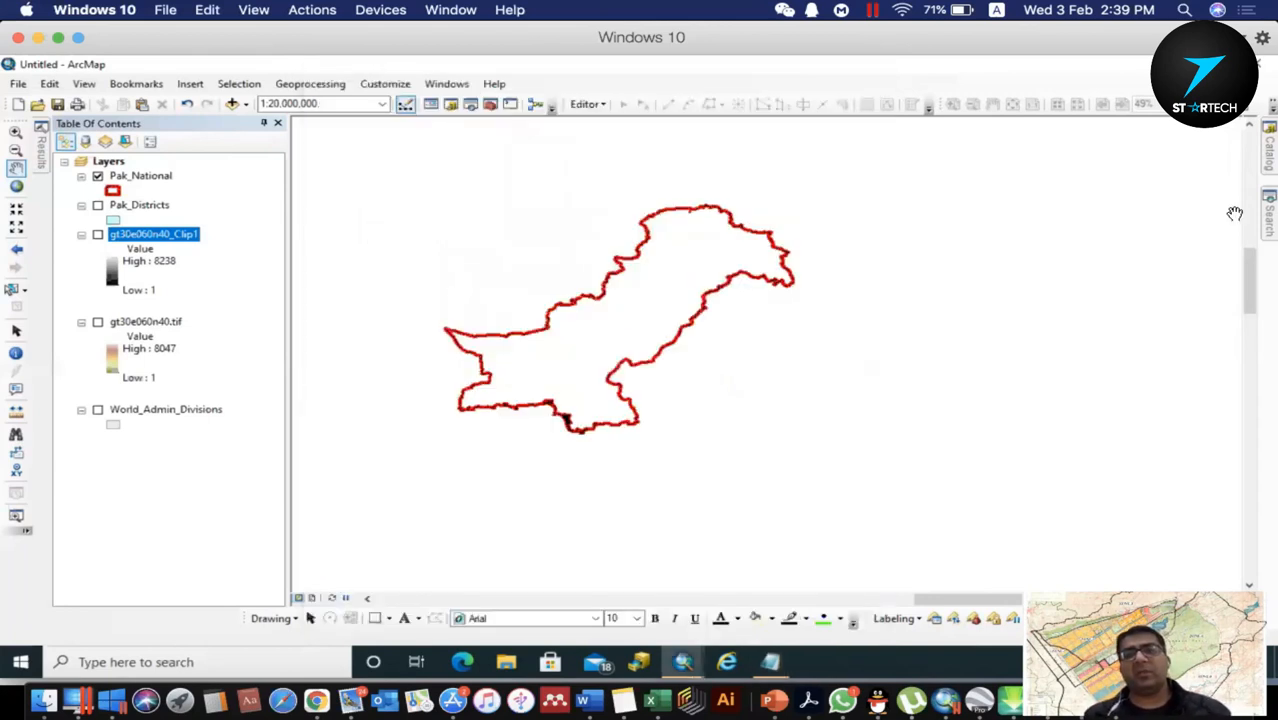
Collapse 3D Analyst Tools, examine the scripts in Space Time Pattern Mining Tools, and collapse the System Toolboxes group.
mouse_move(1254, 210)
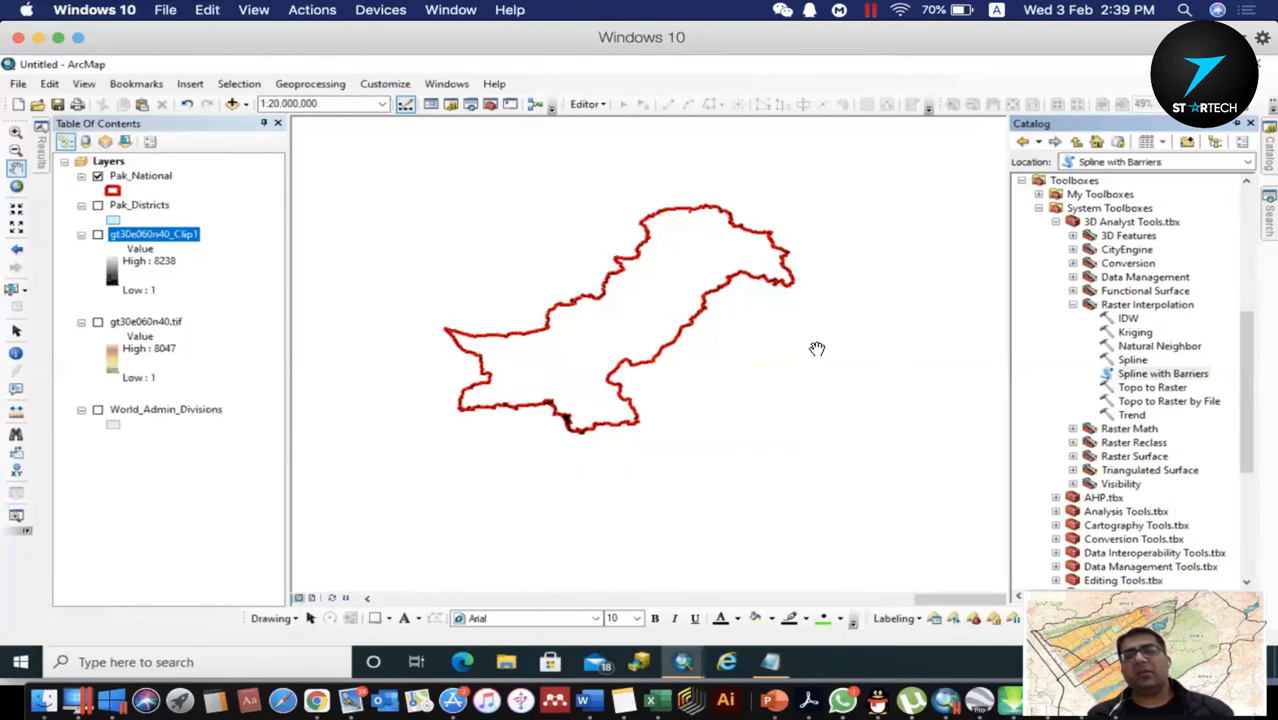
click(1073, 305)
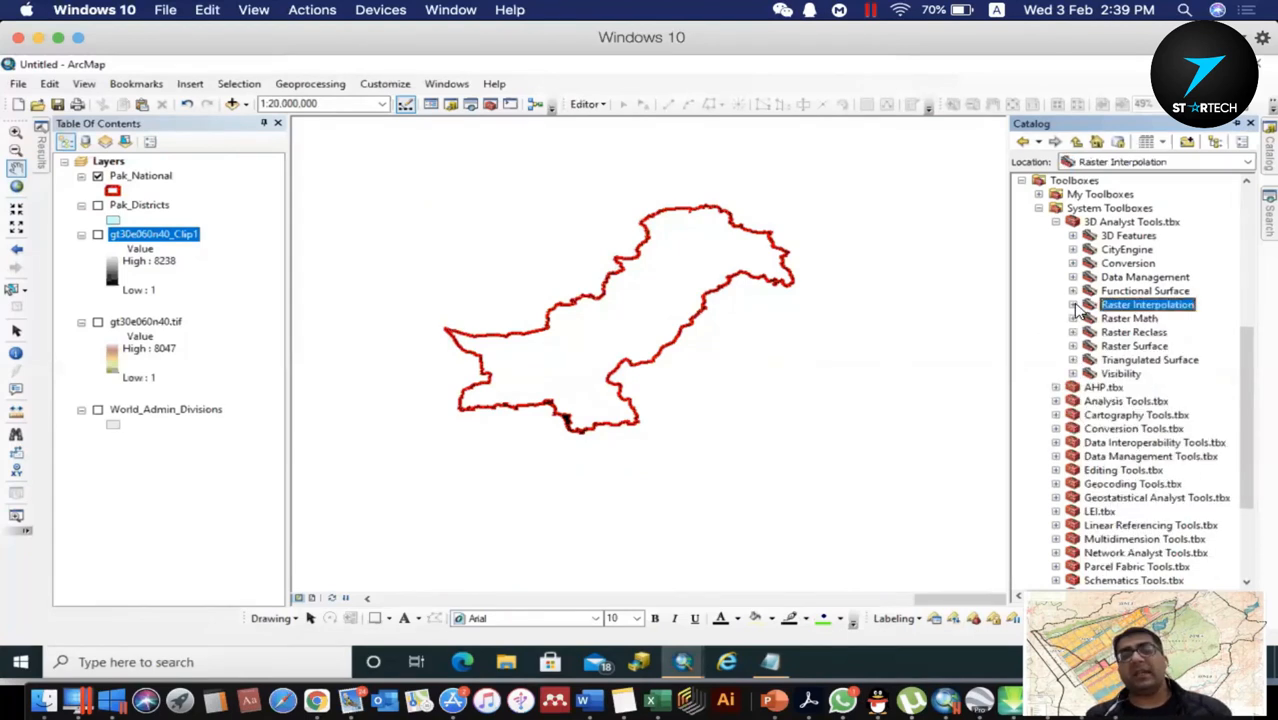
click(1055, 222)
click(1057, 457)
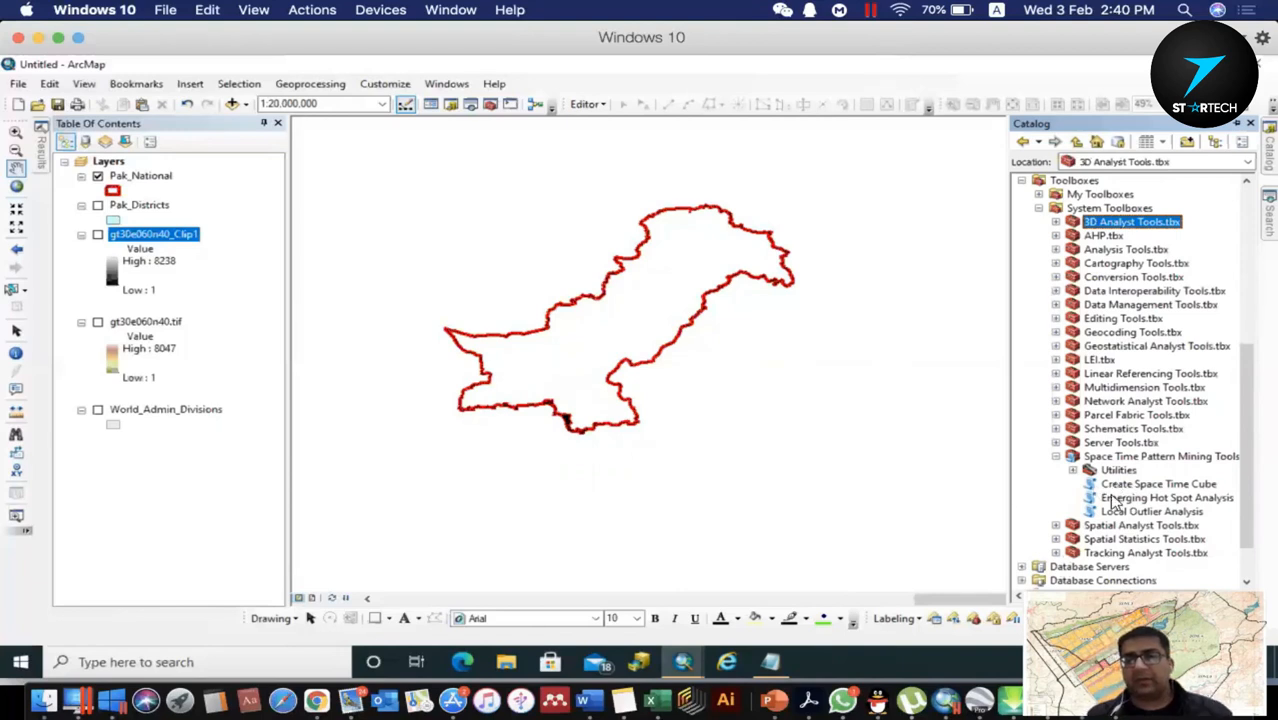
click(1057, 457)
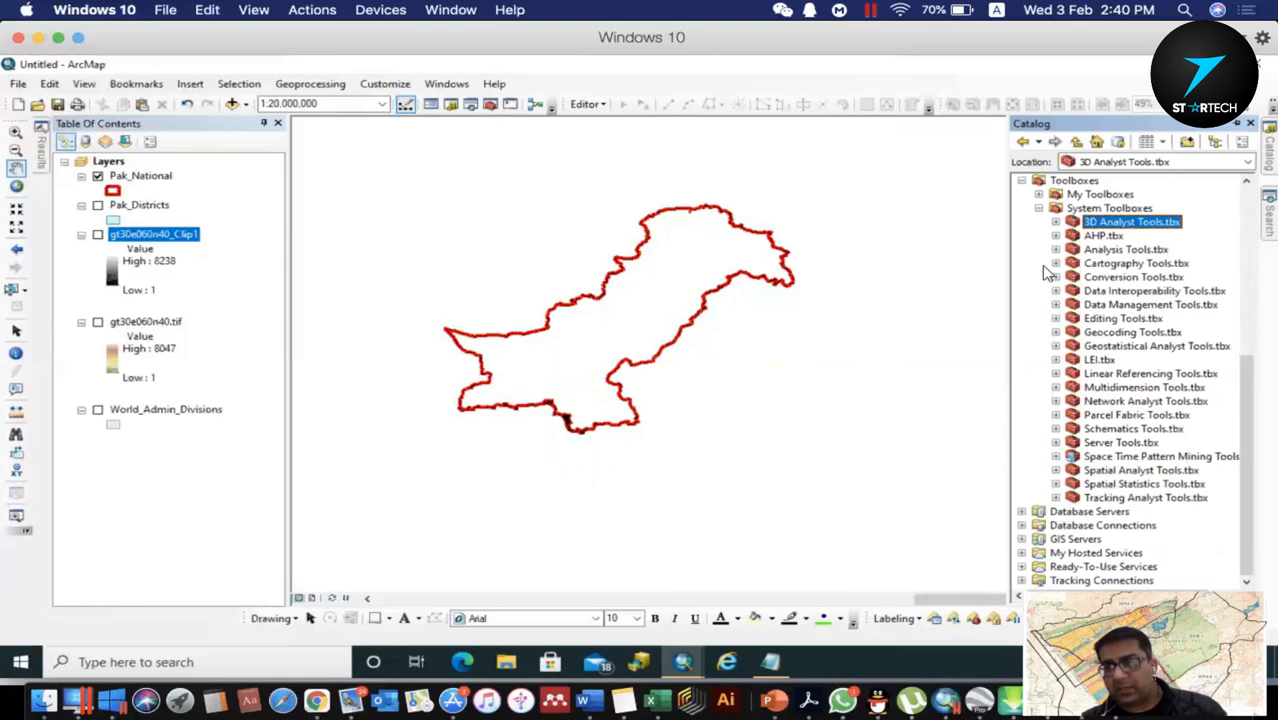
click(1038, 208)
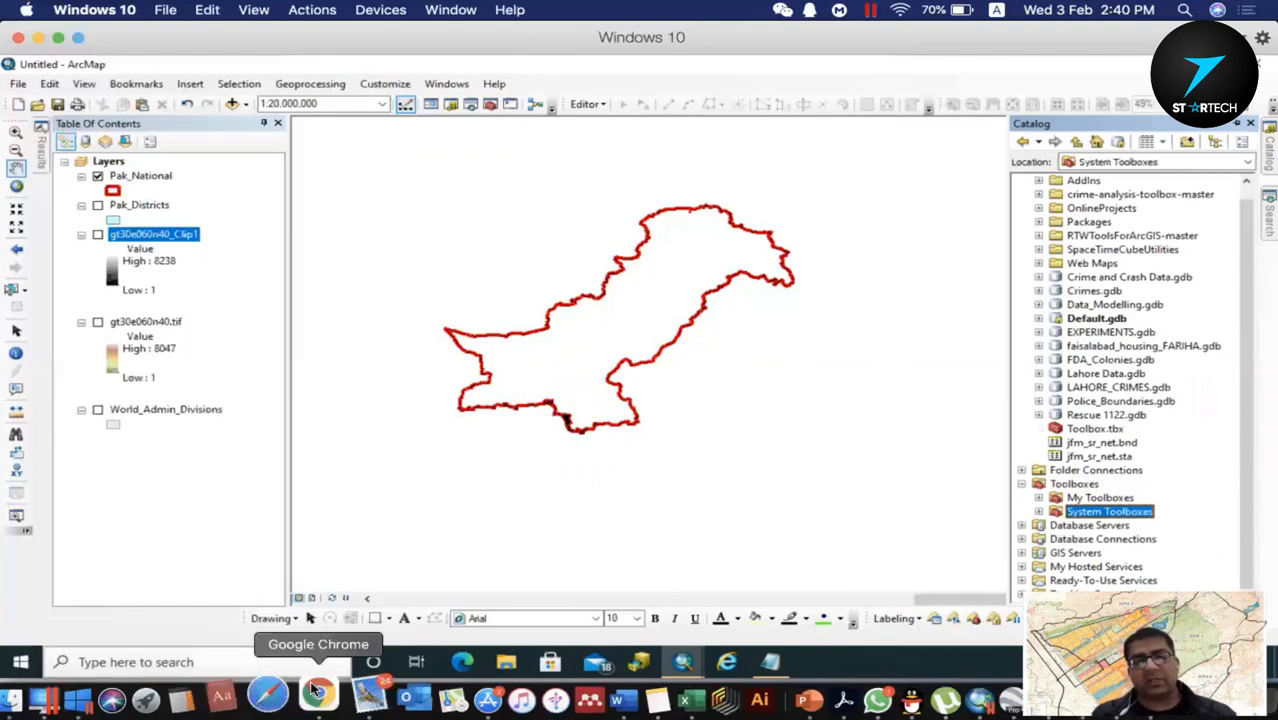
Switch to Chrome and open the ArcGIS Solutions overview from the Military Aspects of Weather page on weather forecast variables.
click(318, 697)
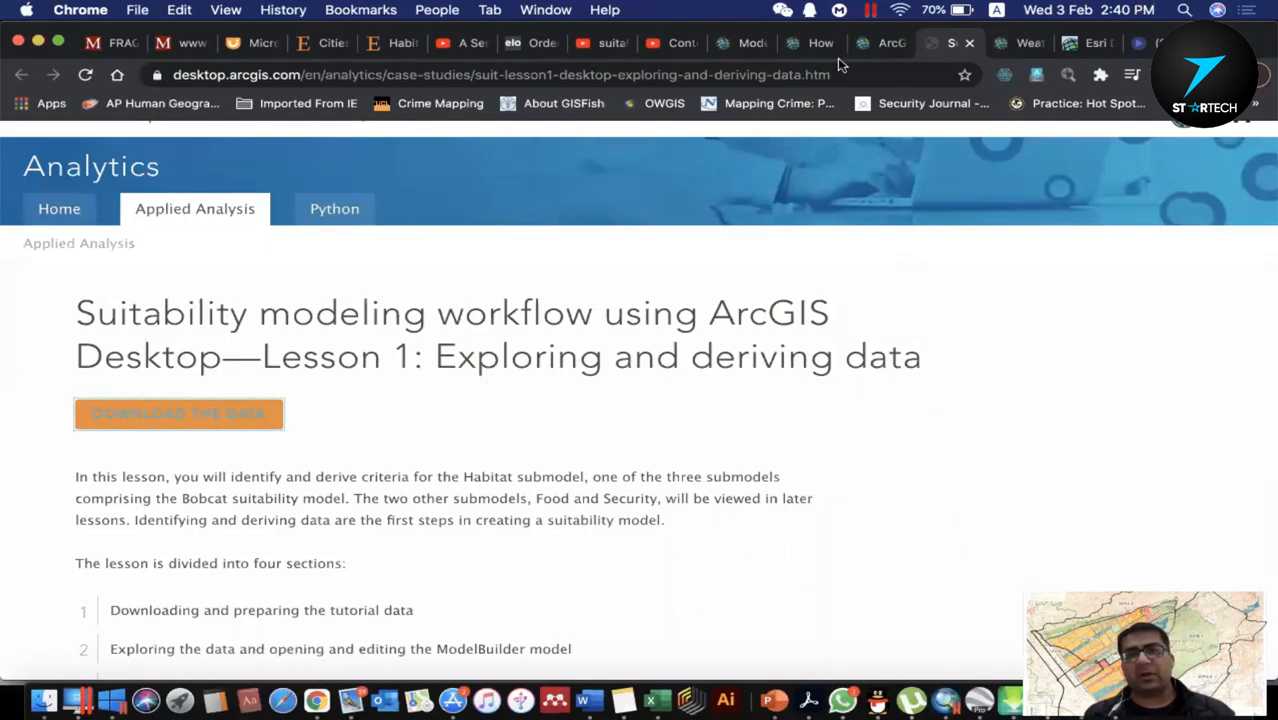
click(1030, 45)
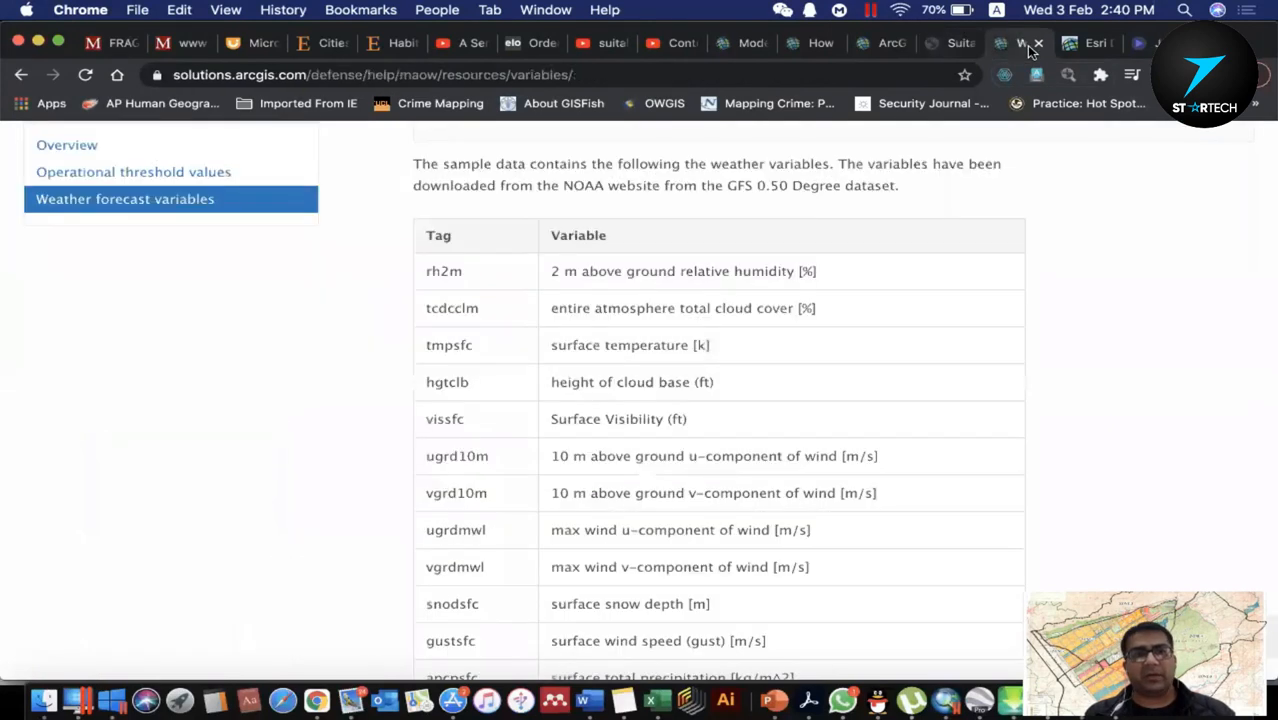
scroll(148, 145, up, 3)
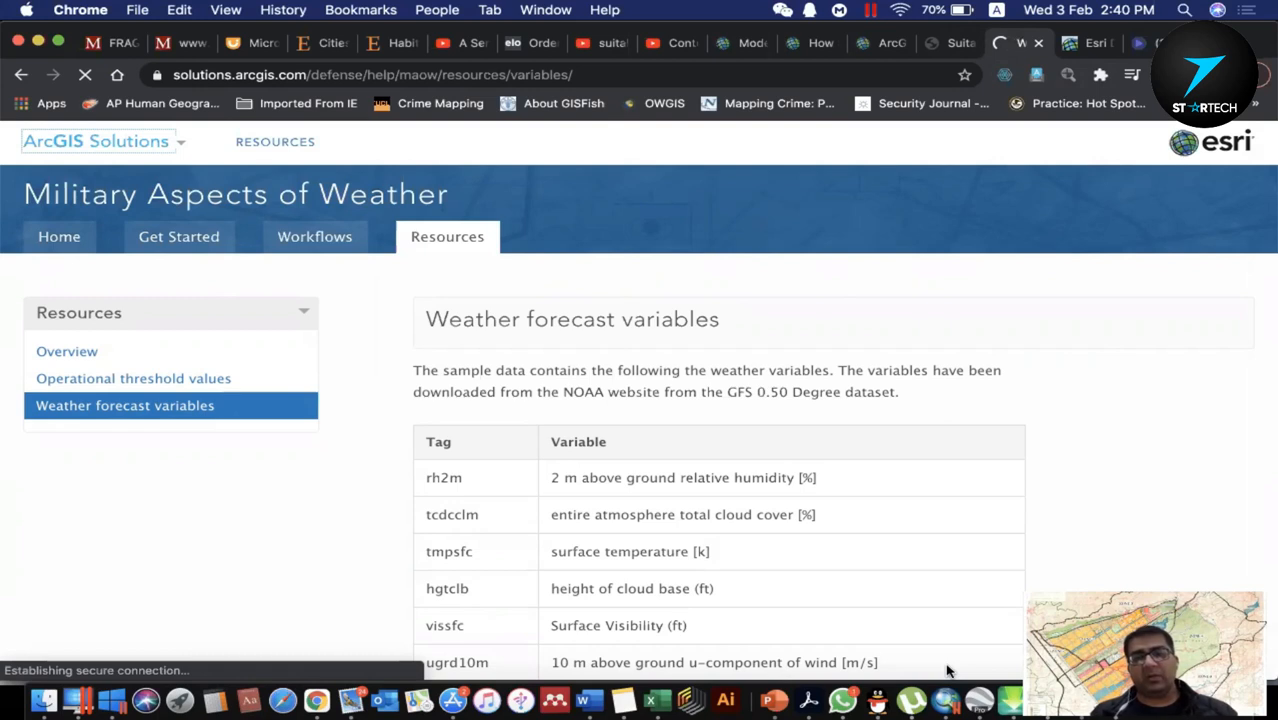
click(112, 700)
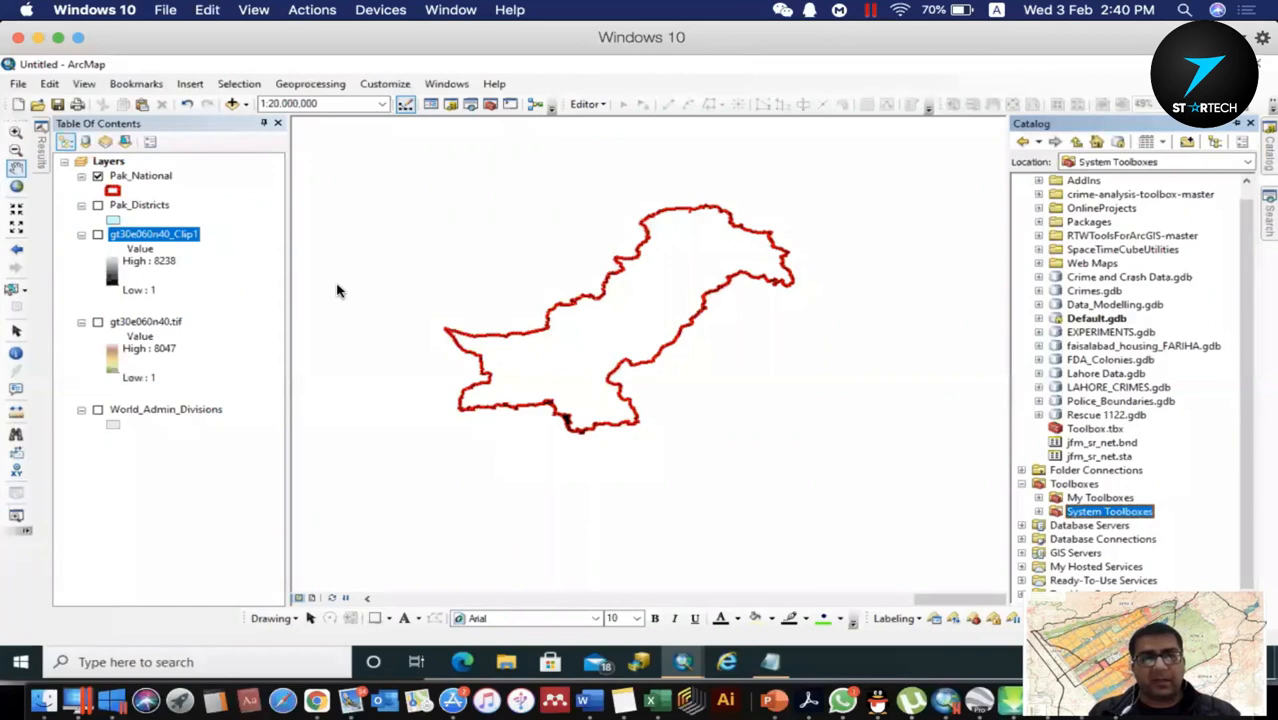
key(super+Tab)
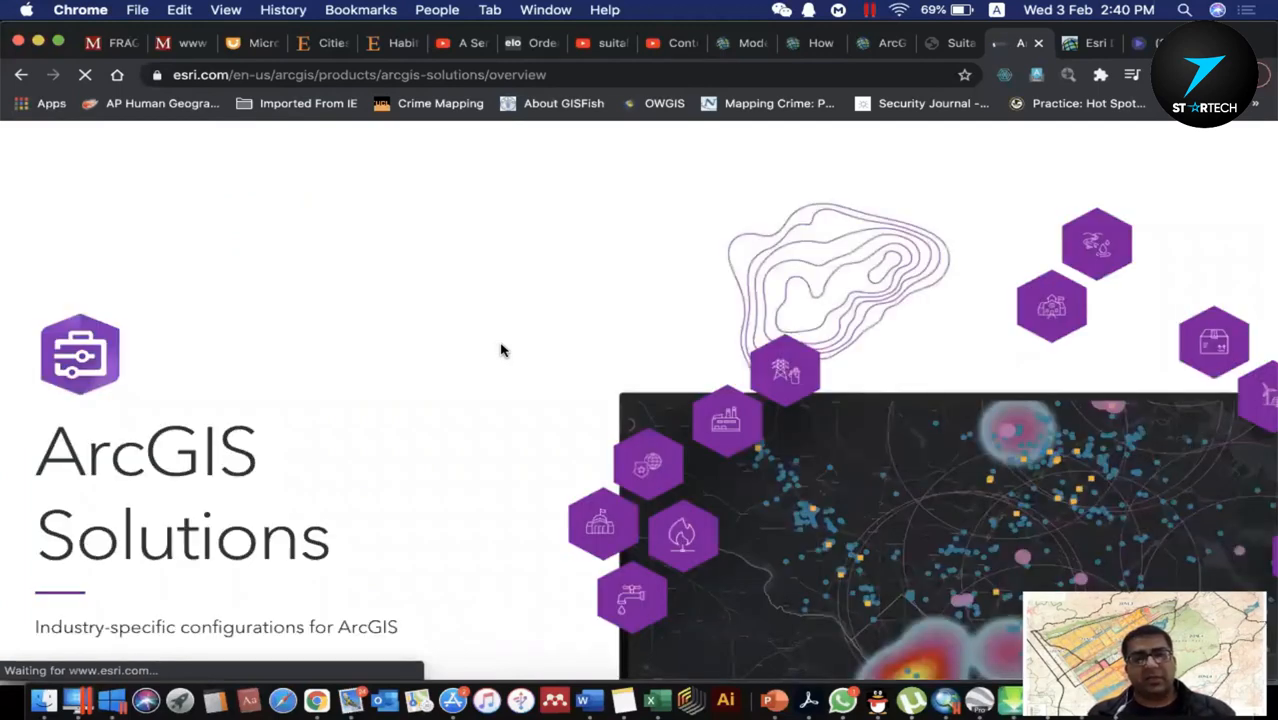
Examine the ArcGIS Solutions overview as far as its Industries section and open the Business industry page.
scroll(502, 350, down, 3)
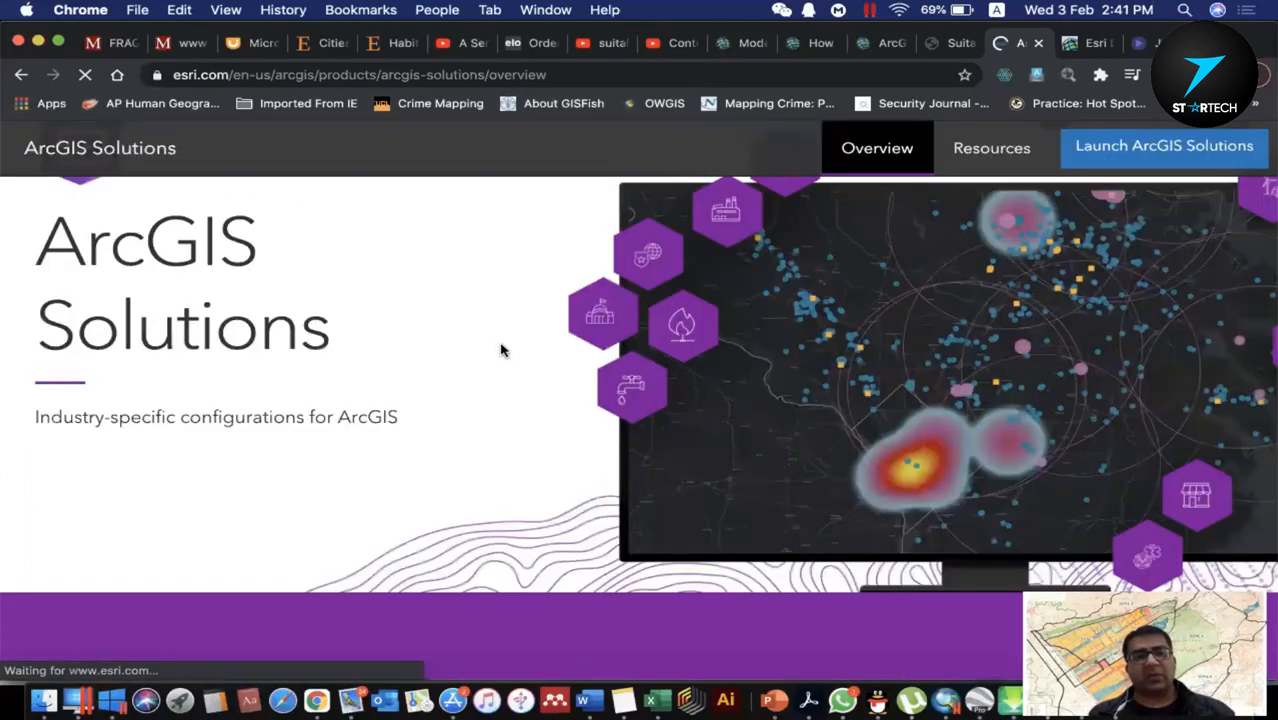
scroll(502, 350, down, 5)
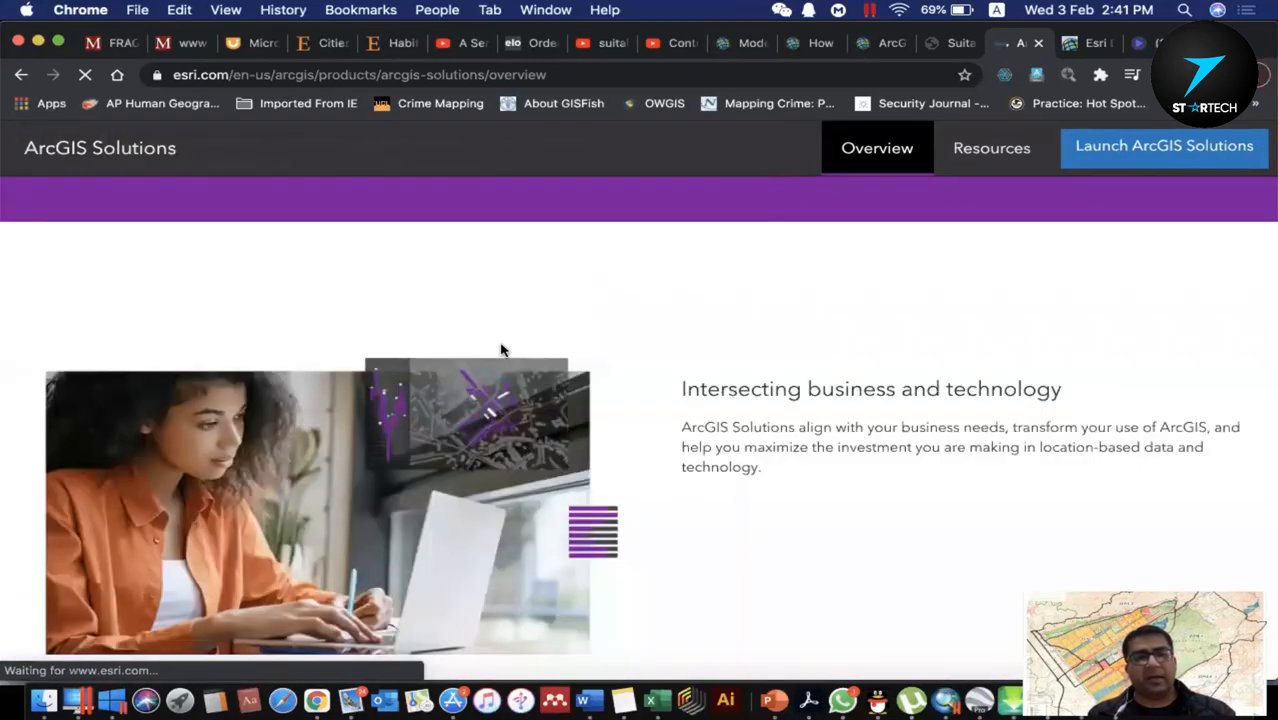
scroll(502, 350, down, 5)
scroll(502, 350, down, 5)
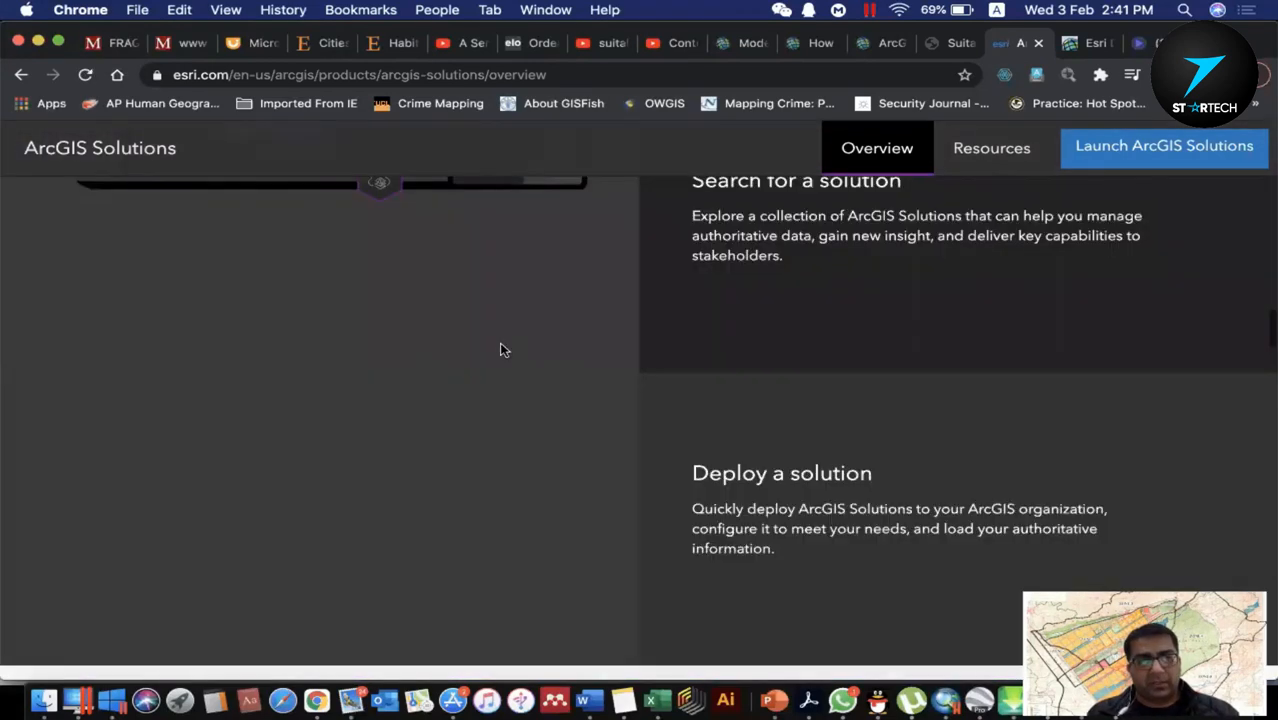
scroll(503, 349, down, 5)
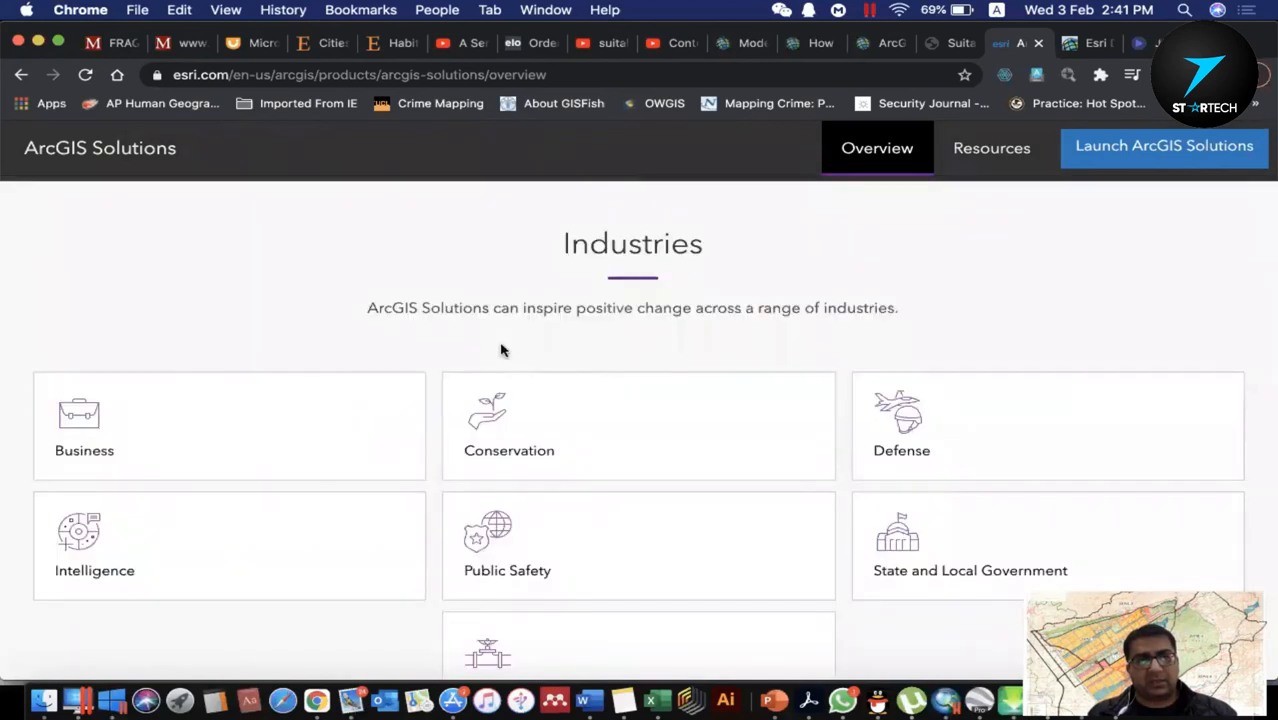
scroll(502, 350, down, 2)
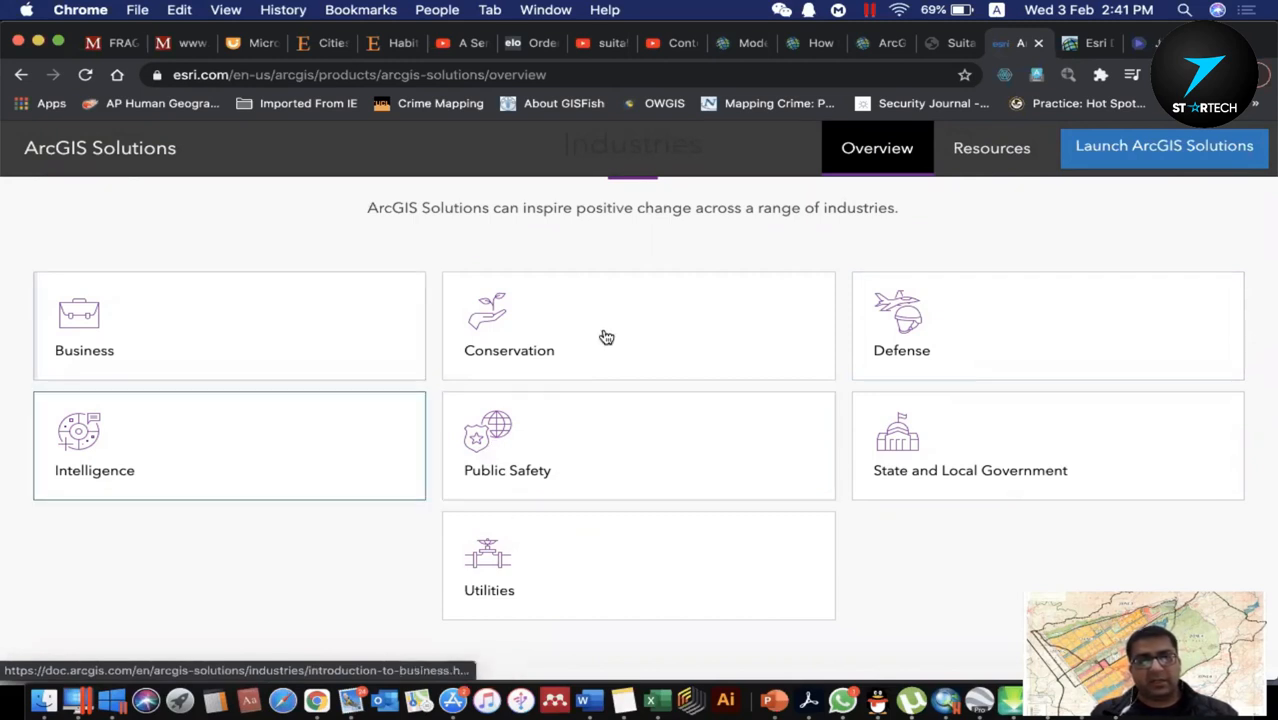
click(143, 322)
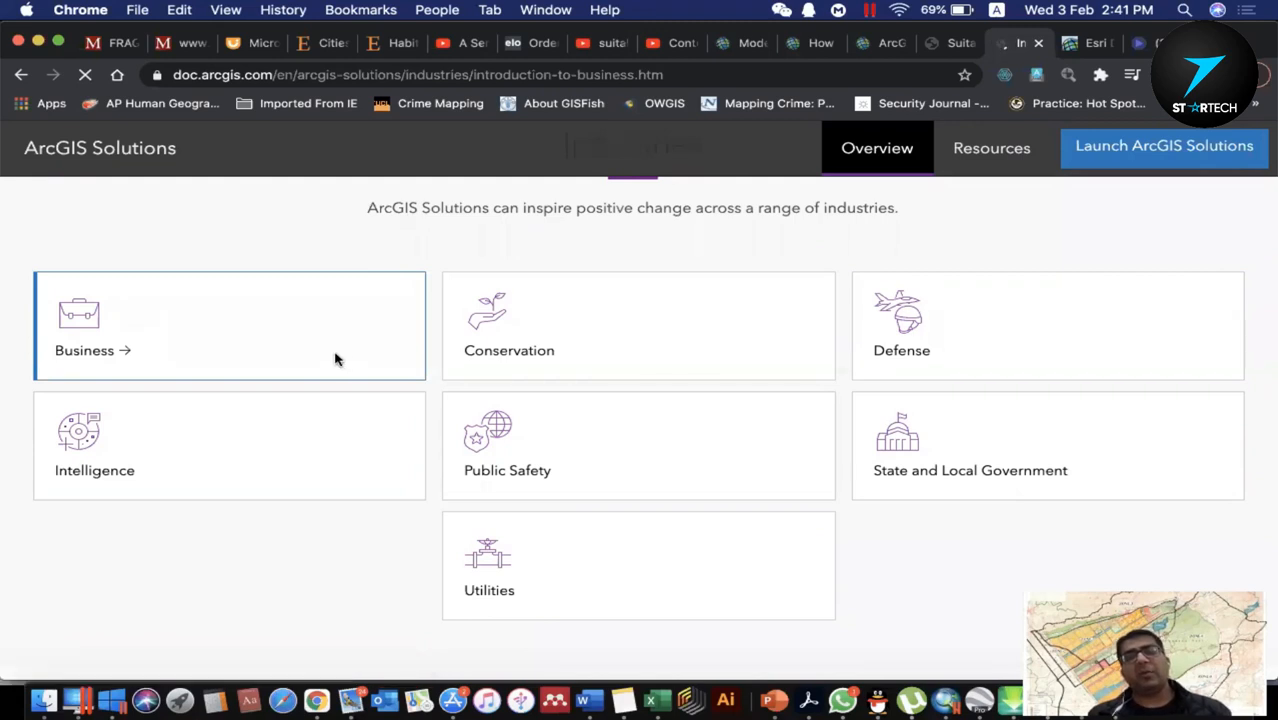
Examine the introductory text of the Introduction to Business page in the ArcGIS Solutions documentation.
scroll(577, 452, down, 1)
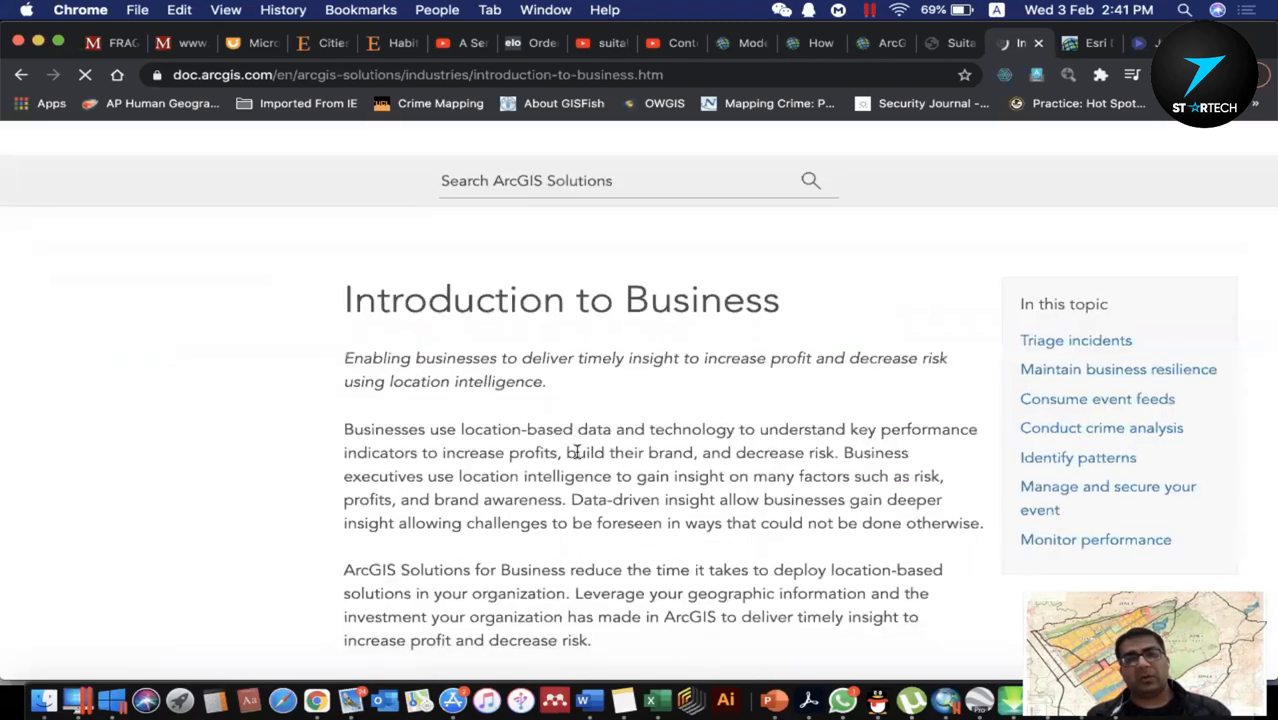
scroll(577, 452, down, 1)
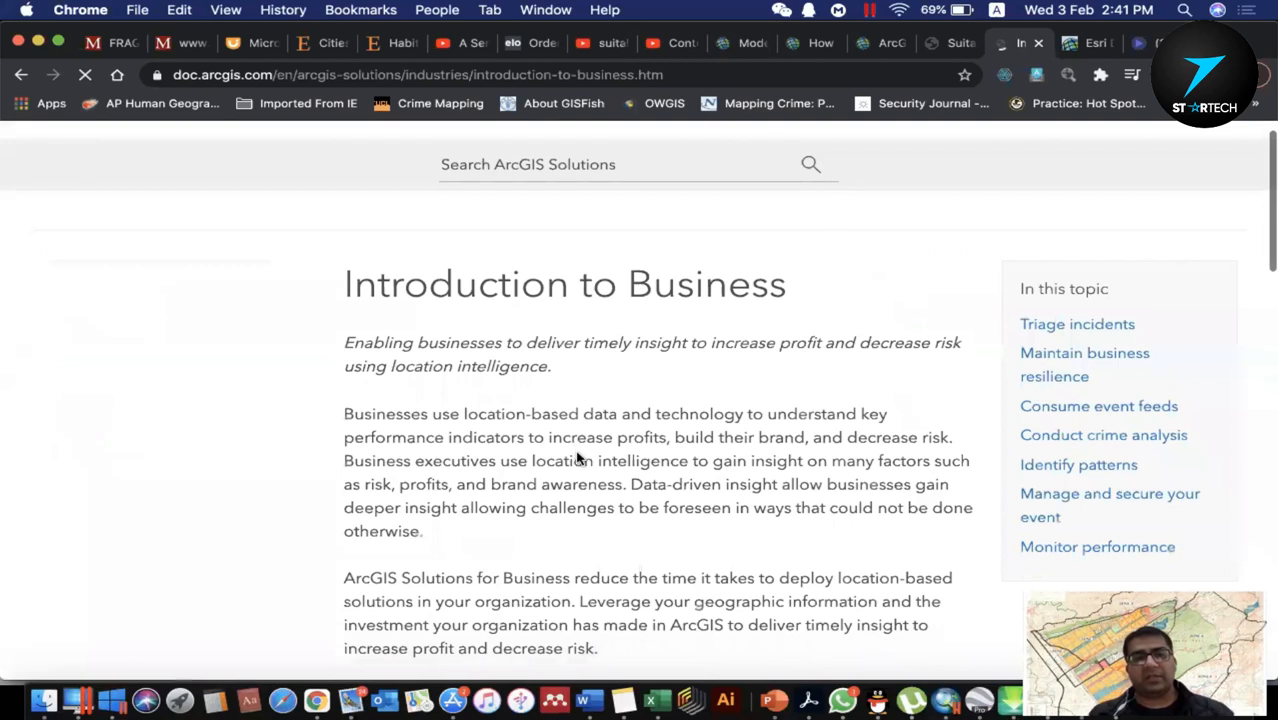
scroll(577, 457, down, 4)
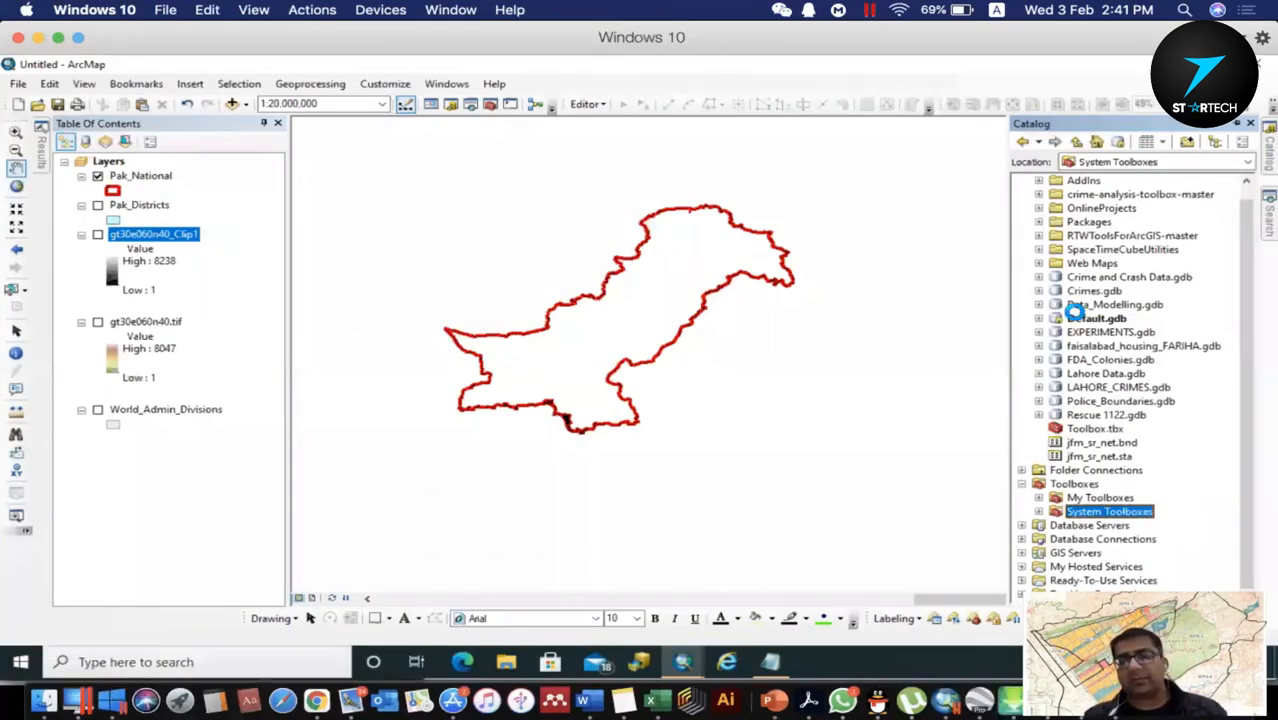
Switch to ArcMap, open Model from the Experiments toolbox in EXPERIMENTS.gdb for editing, and reposition the ModelBuilder window.
click(1038, 318)
click(1038, 359)
click(1116, 347)
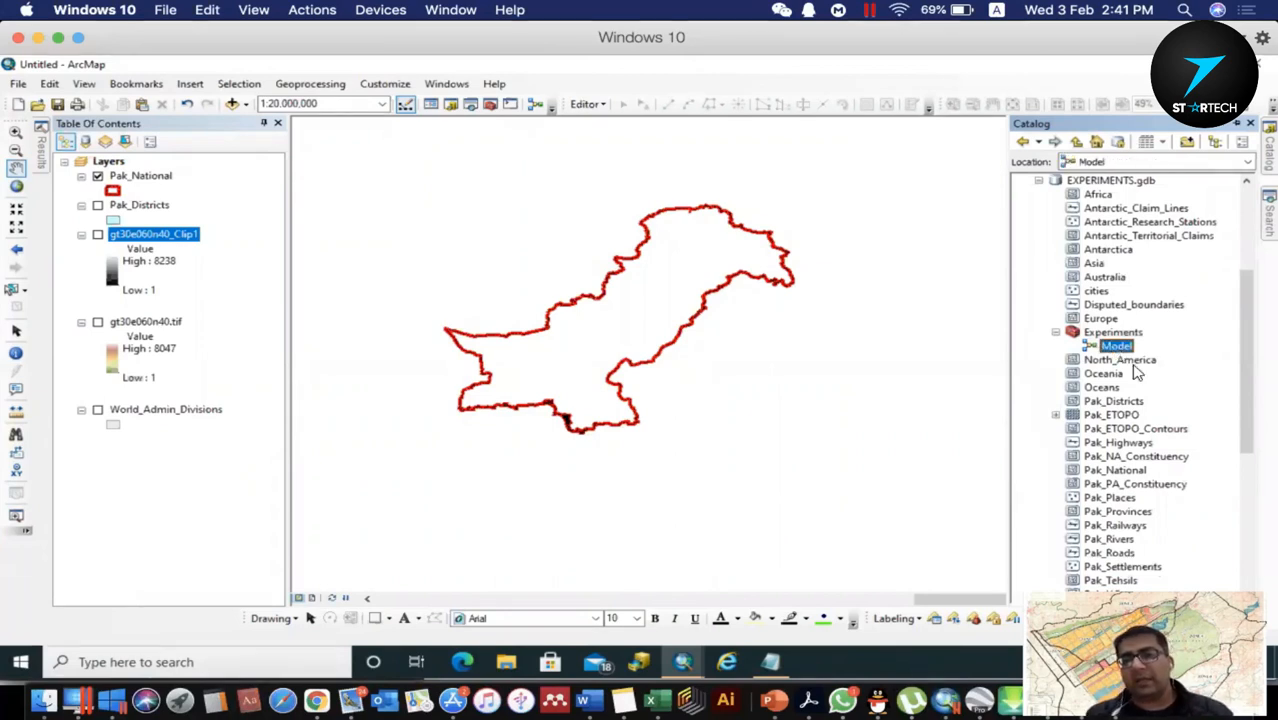
right_click(1112, 345)
click(1145, 392)
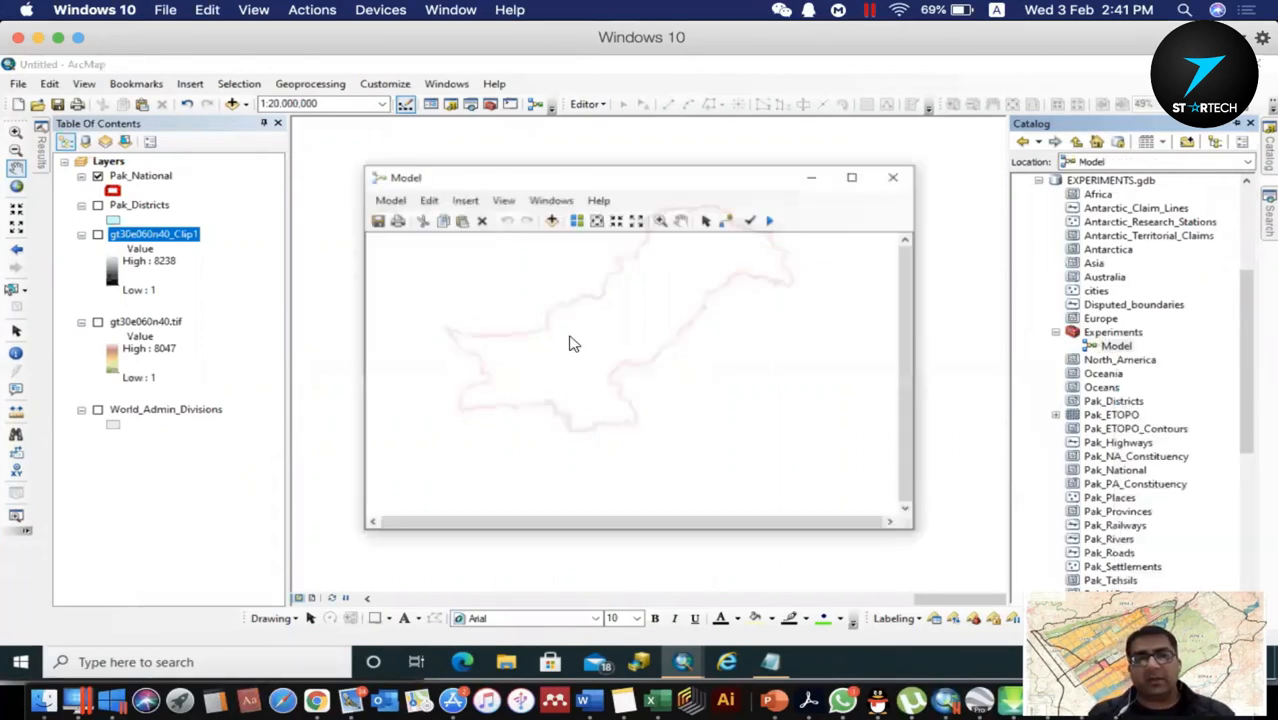
drag(571, 186, 505, 143)
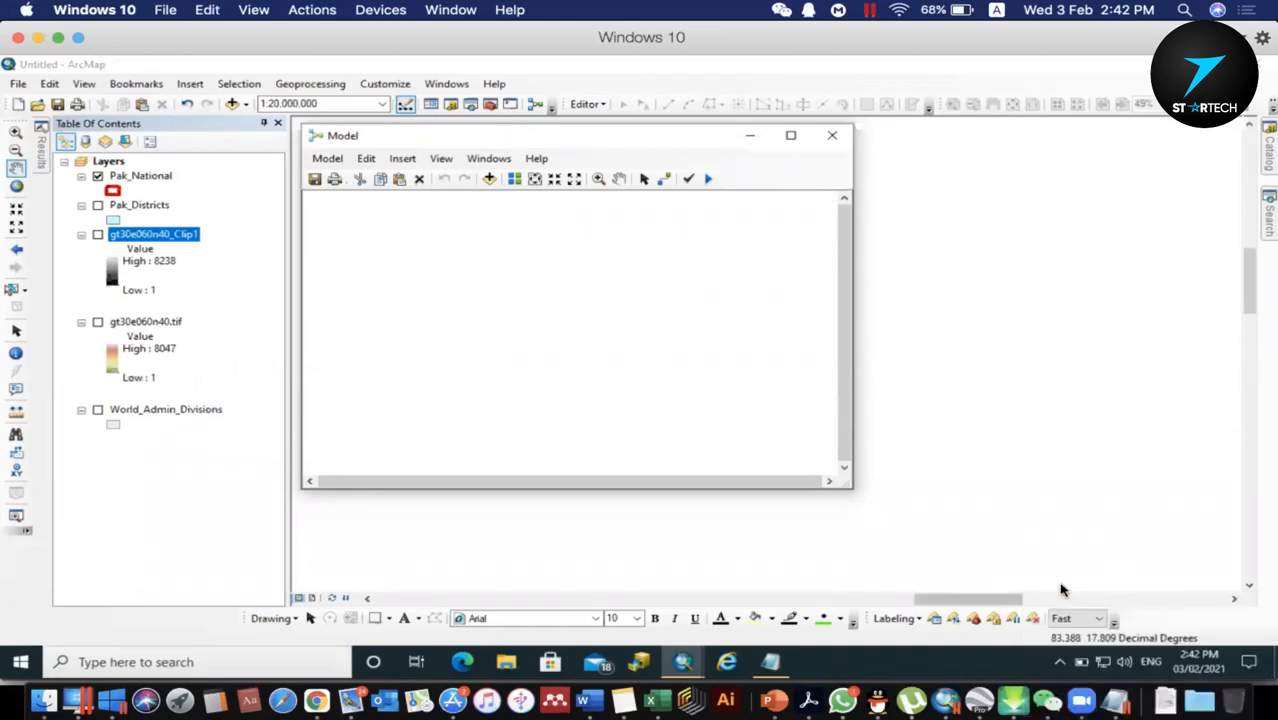
Switch to Zoom and back to Chrome, and submit the ArcGIS login with the credentials already filled in.
click(1081, 695)
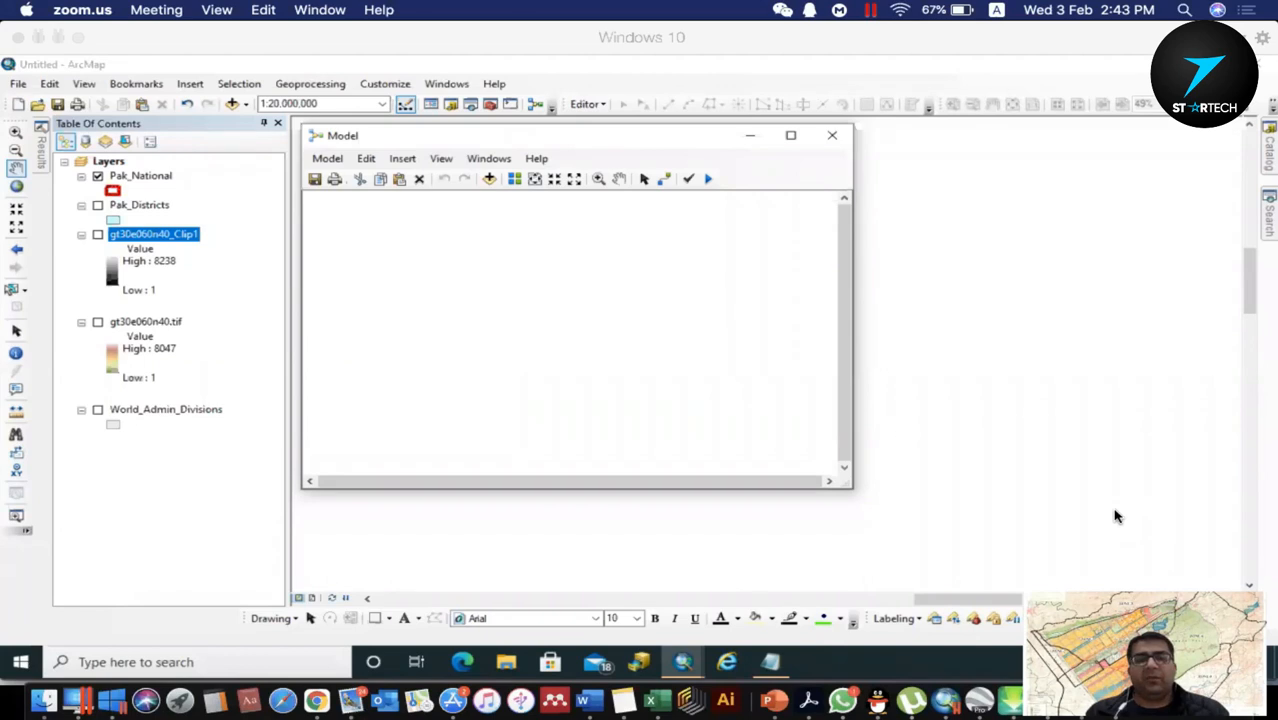
click(315, 705)
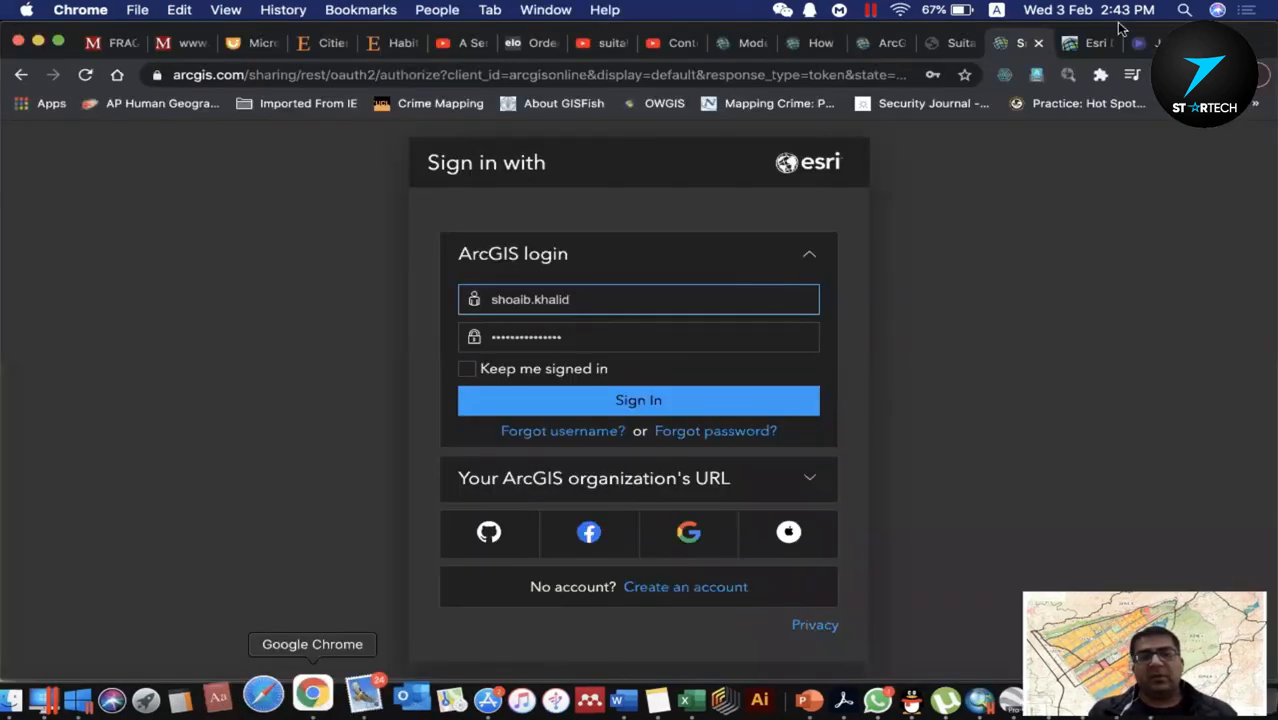
click(648, 412)
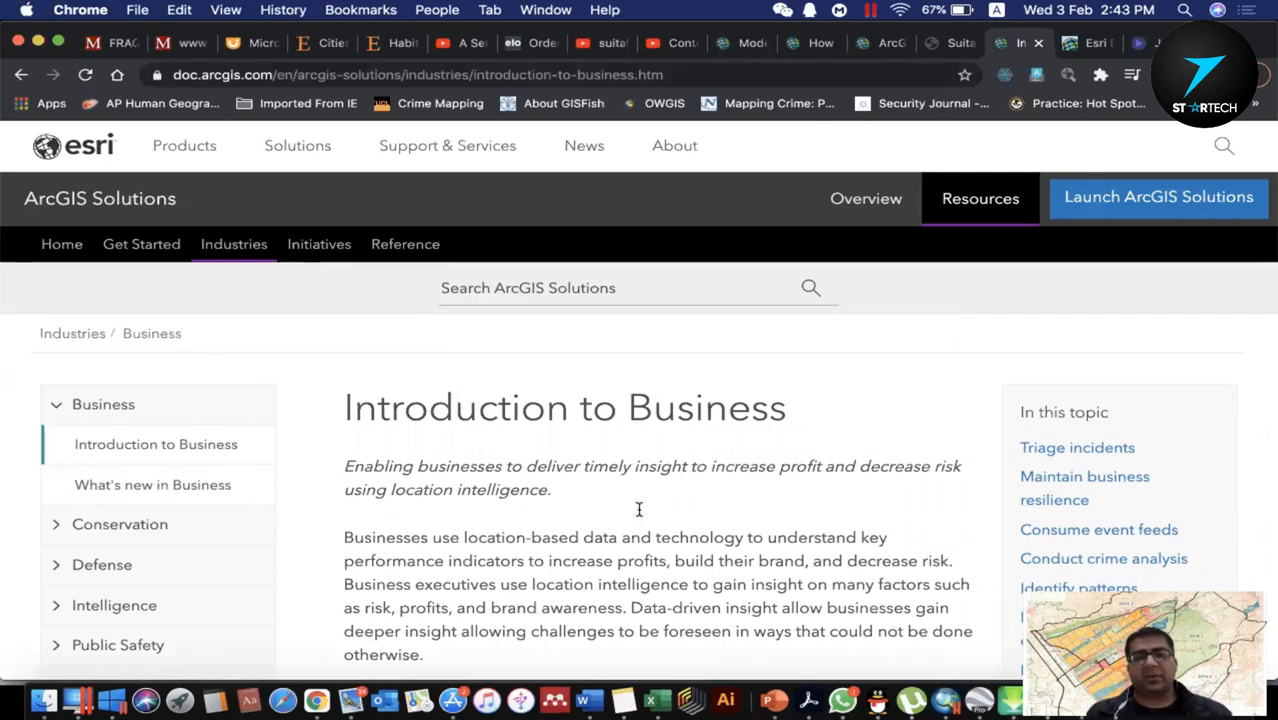
Examine the solutions on the Introduction to Business page, from Fusion Center to Incident Analysis, and return to its beginning.
scroll(640, 514, down, 10)
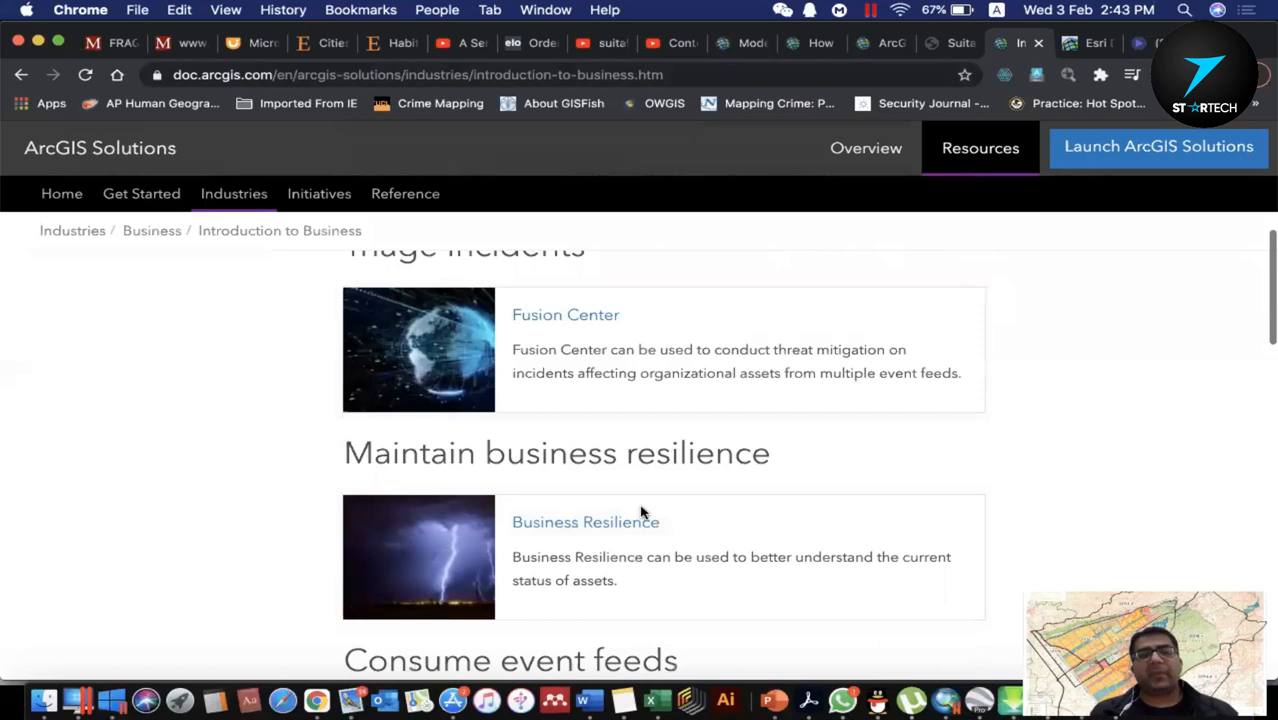
scroll(641, 512, down, 5)
scroll(940, 350, down, 1)
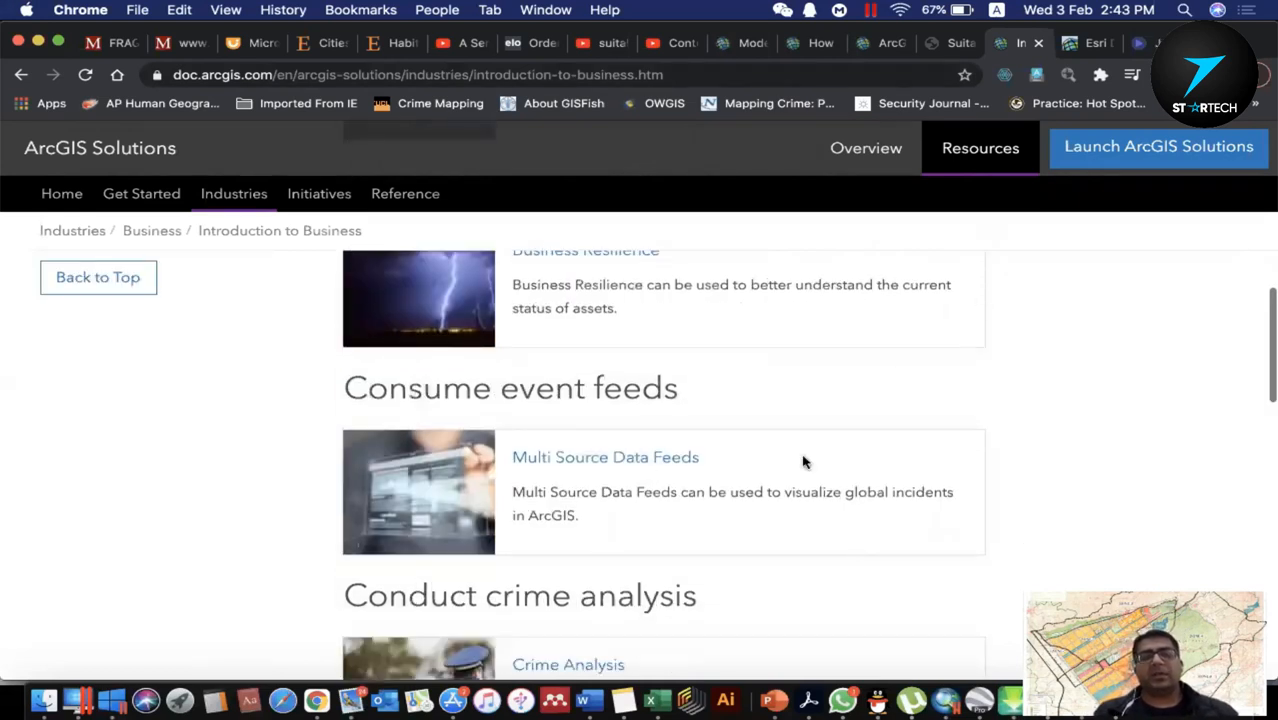
scroll(803, 461, down, 3)
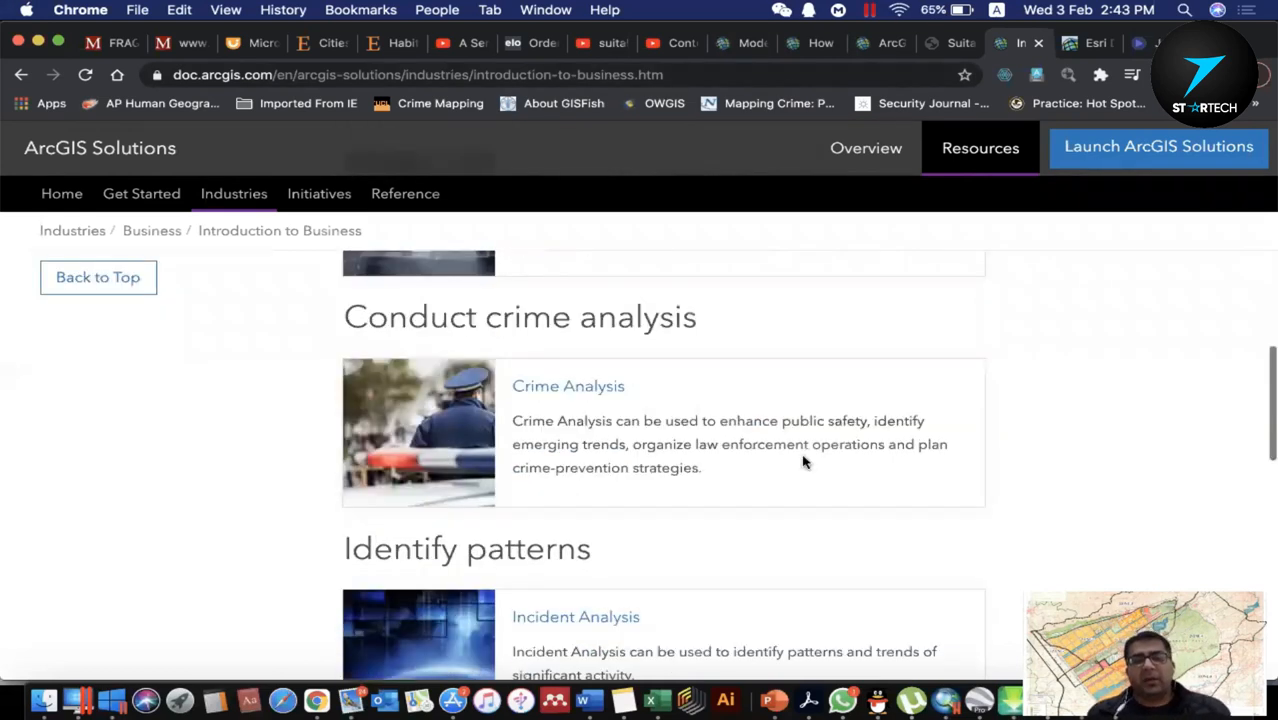
scroll(803, 461, up, 15)
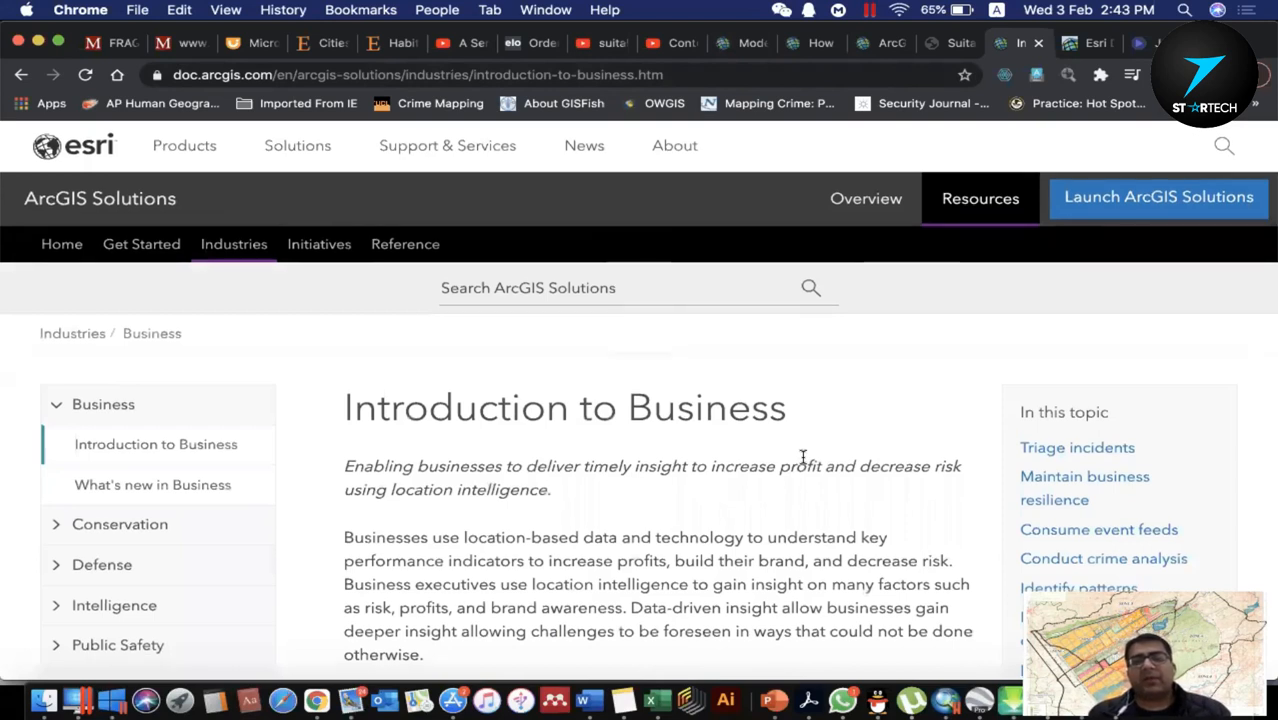